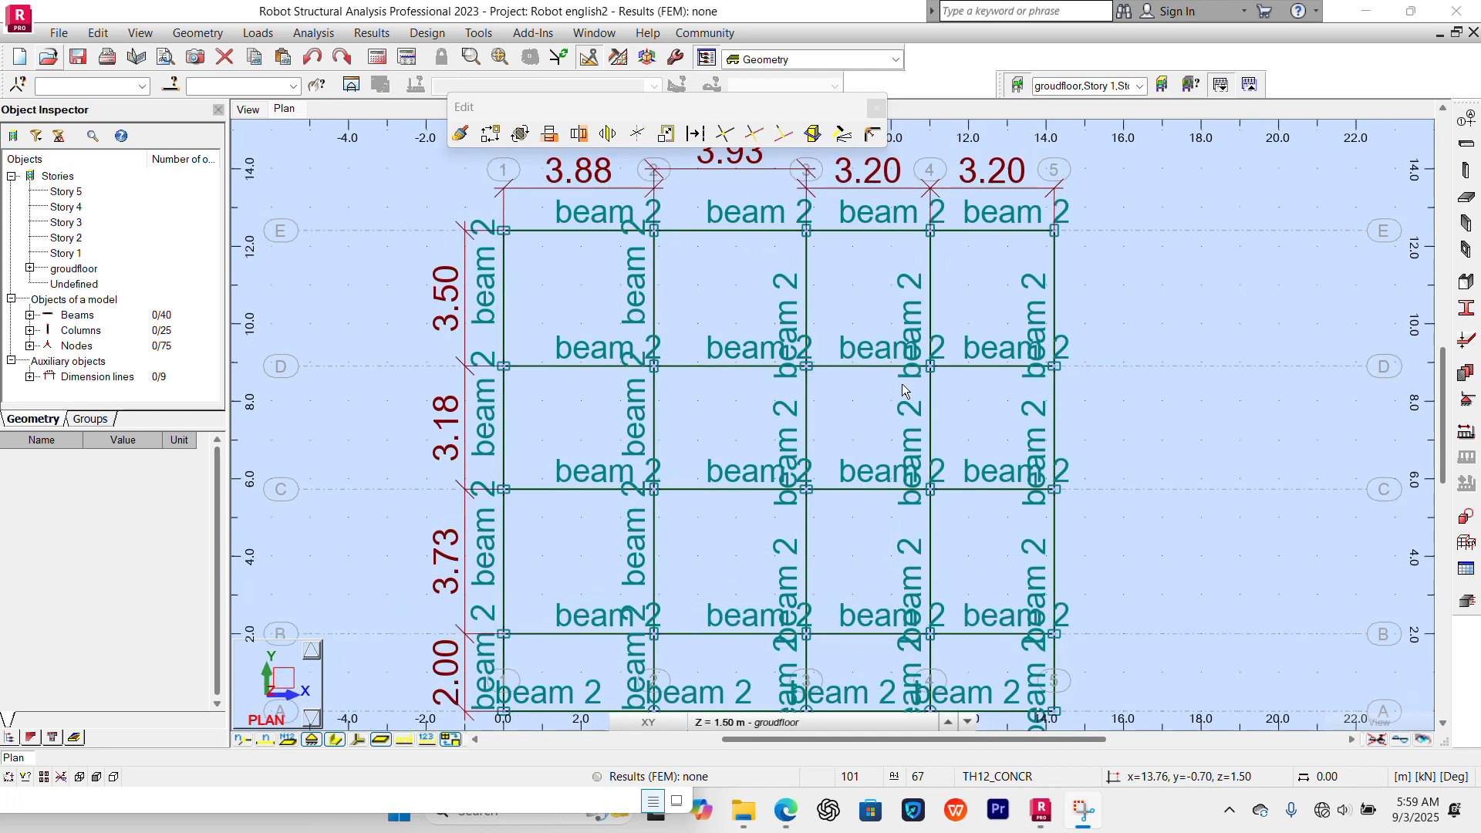
Delete the two dimension lines above the plan, between grid lines 2 and 3 and between 3 and 4.
scroll(918, 428, "up", 3)
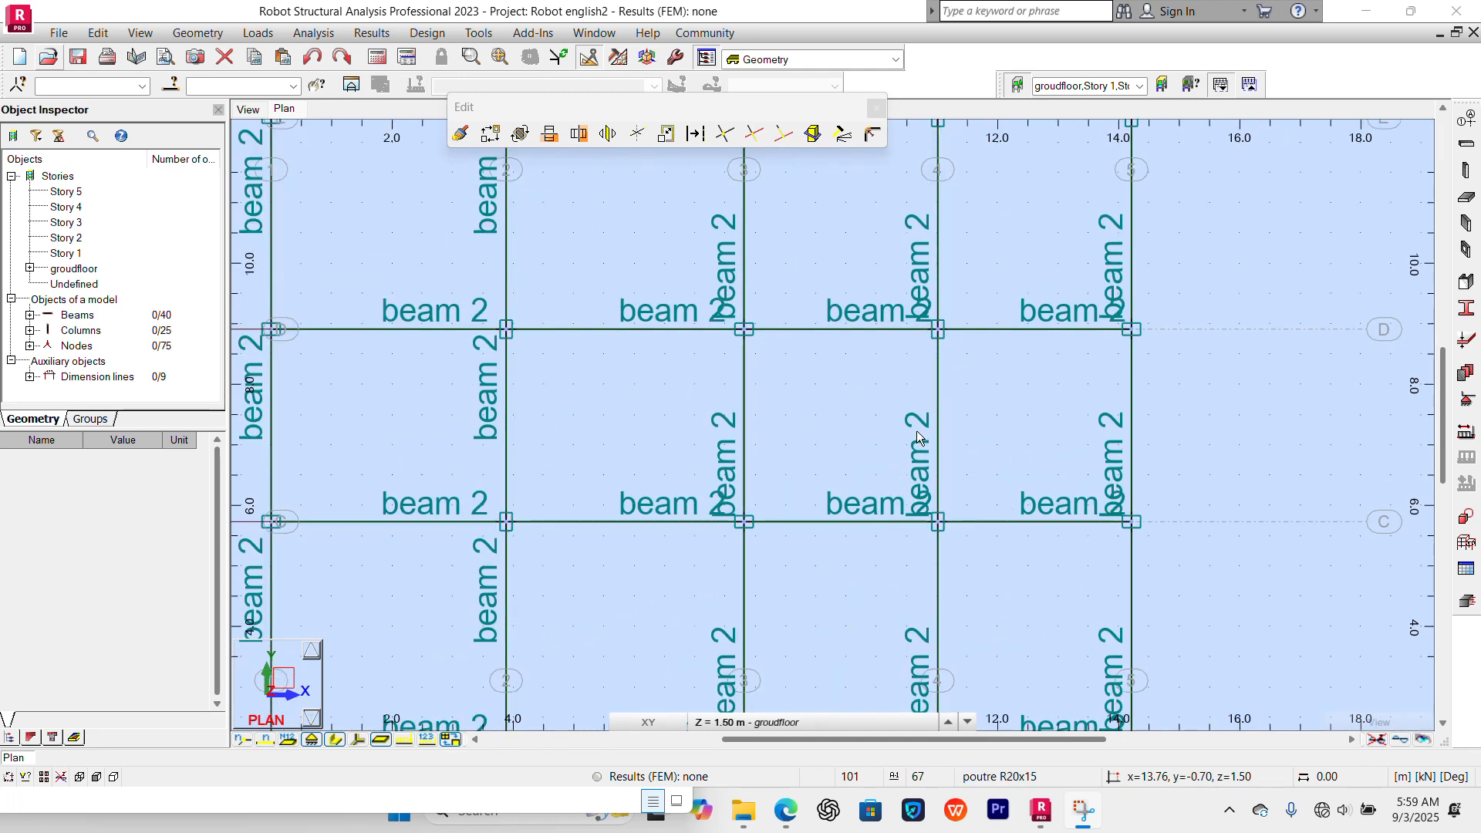
scroll(870, 440, "down", 1)
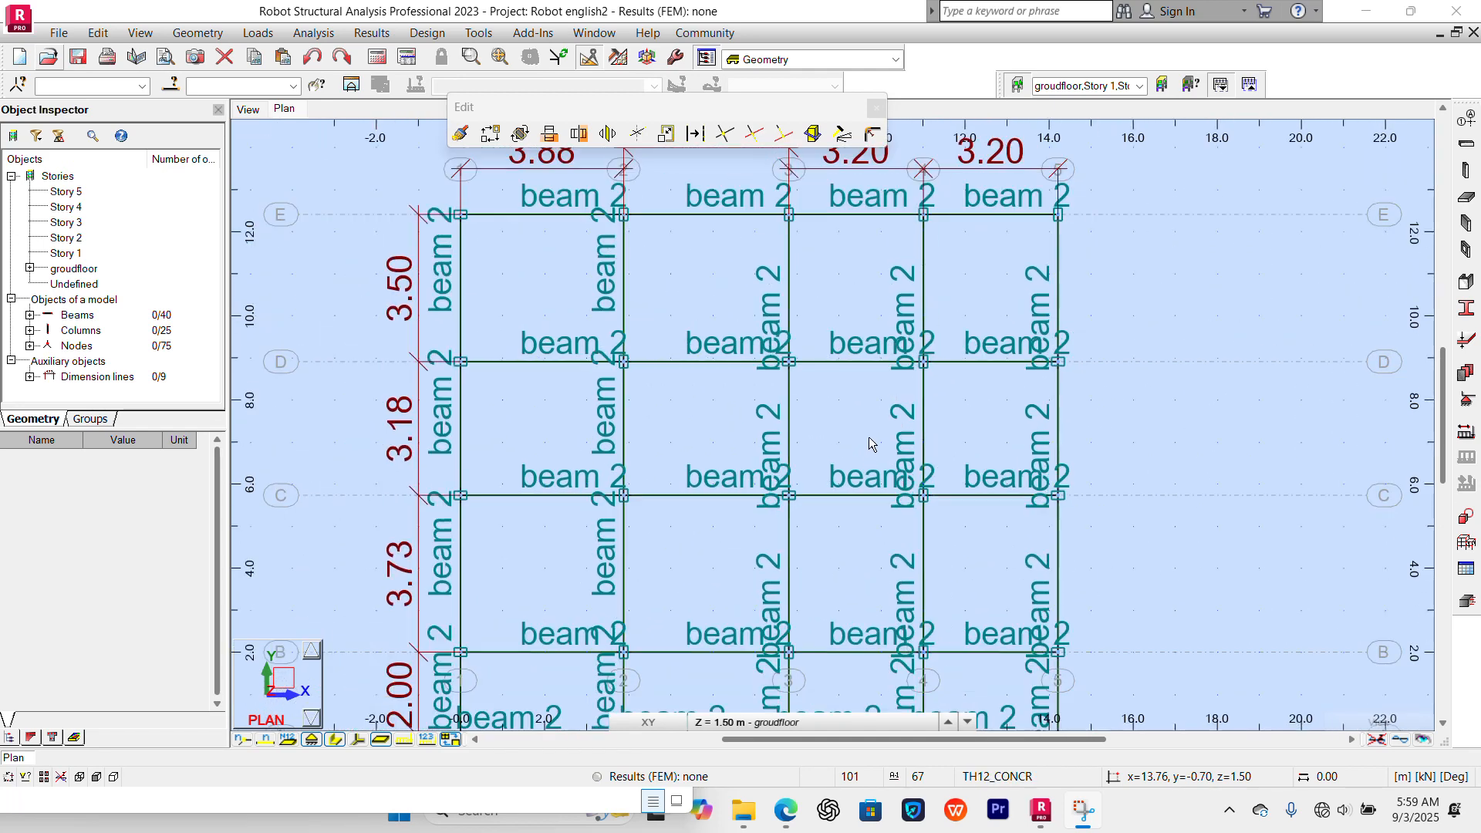
scroll(883, 409, "down", 1)
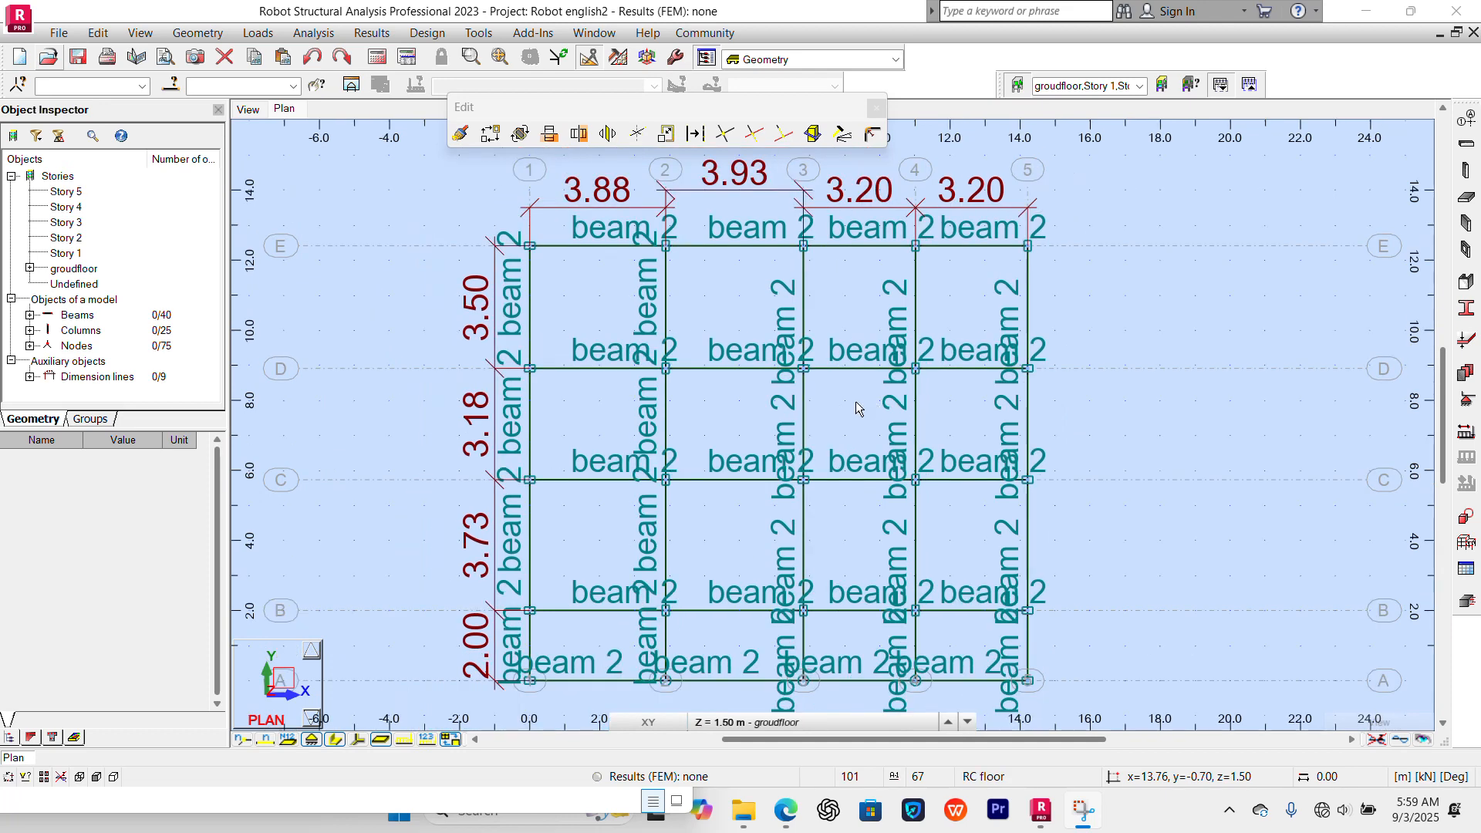
scroll(664, 381, "up", 2)
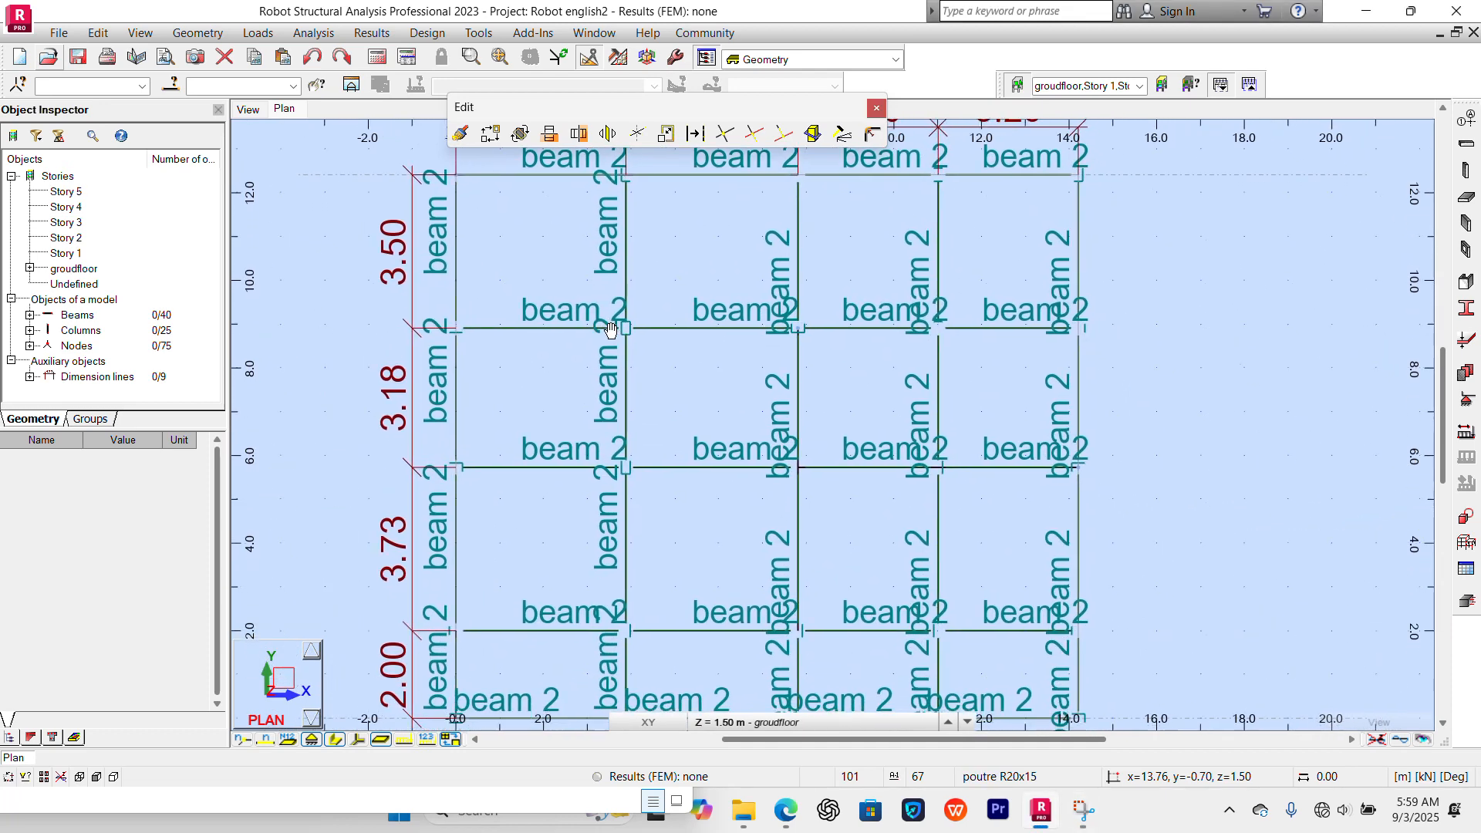
scroll(741, 501, "down", 1)
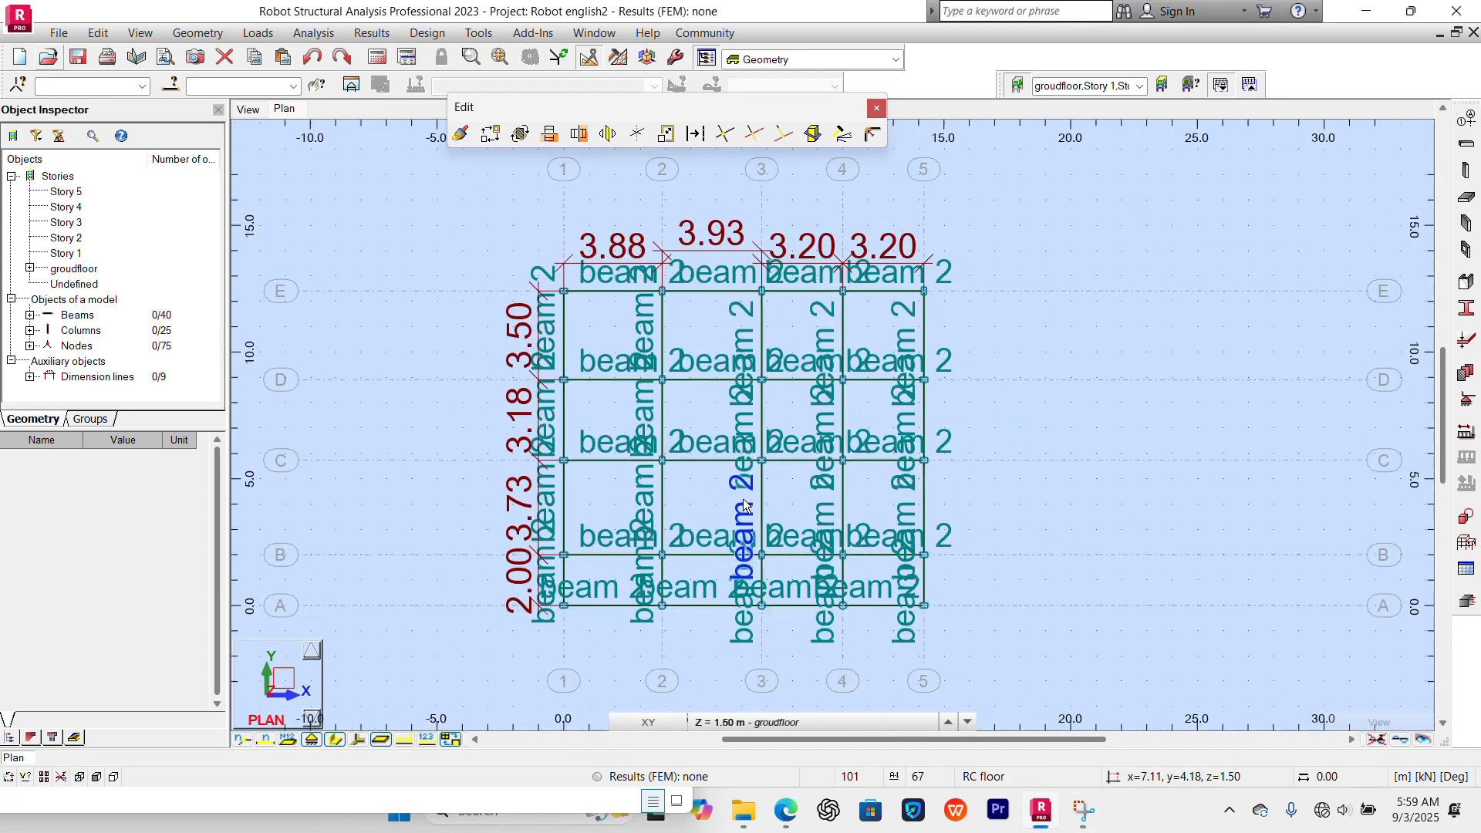
scroll(705, 370, "up", 2)
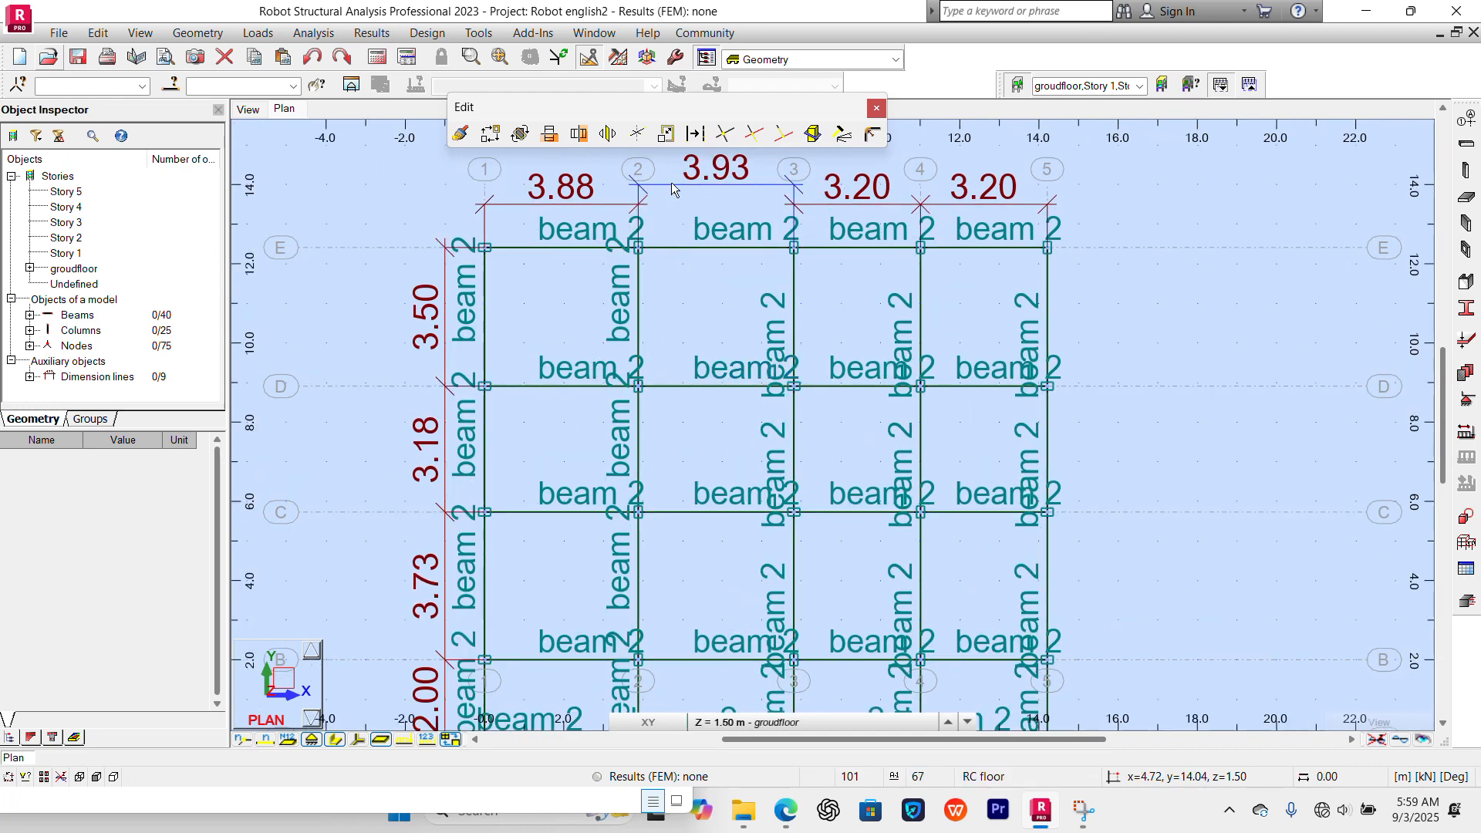
left_click(672, 184)
key("Delete")
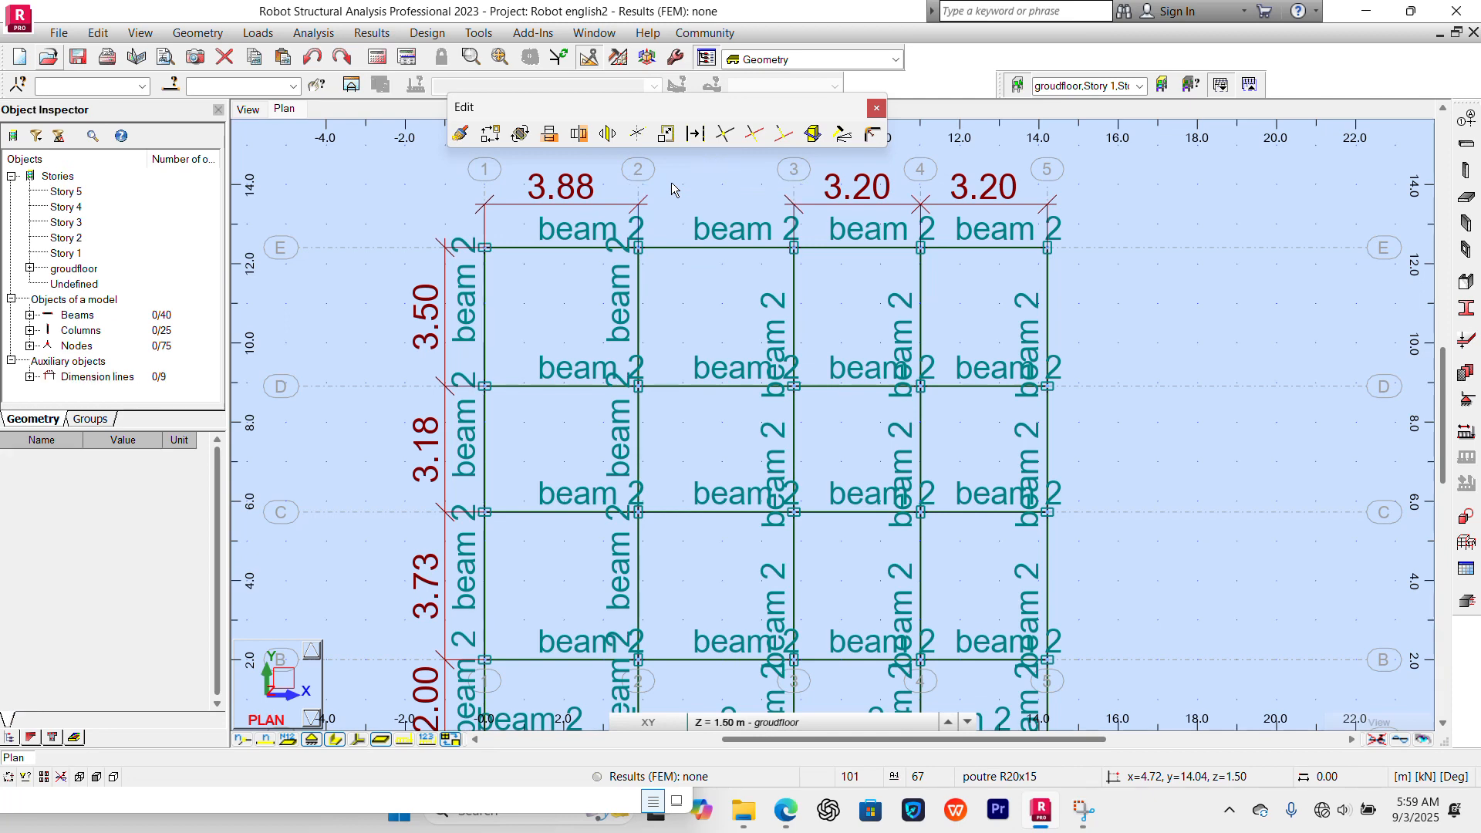
left_click(820, 208)
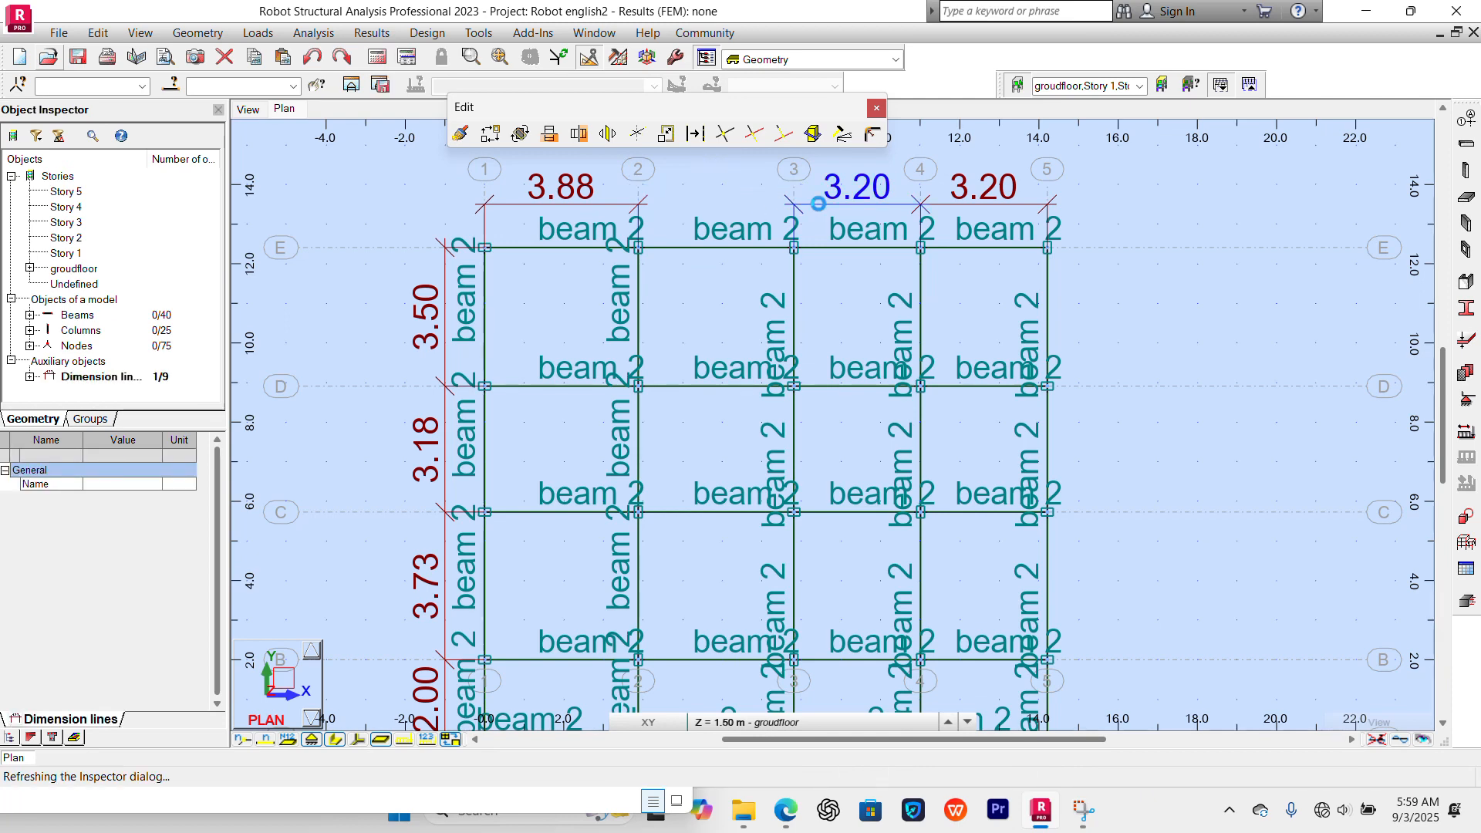
key("Delete")
scroll(732, 271, "down", 3)
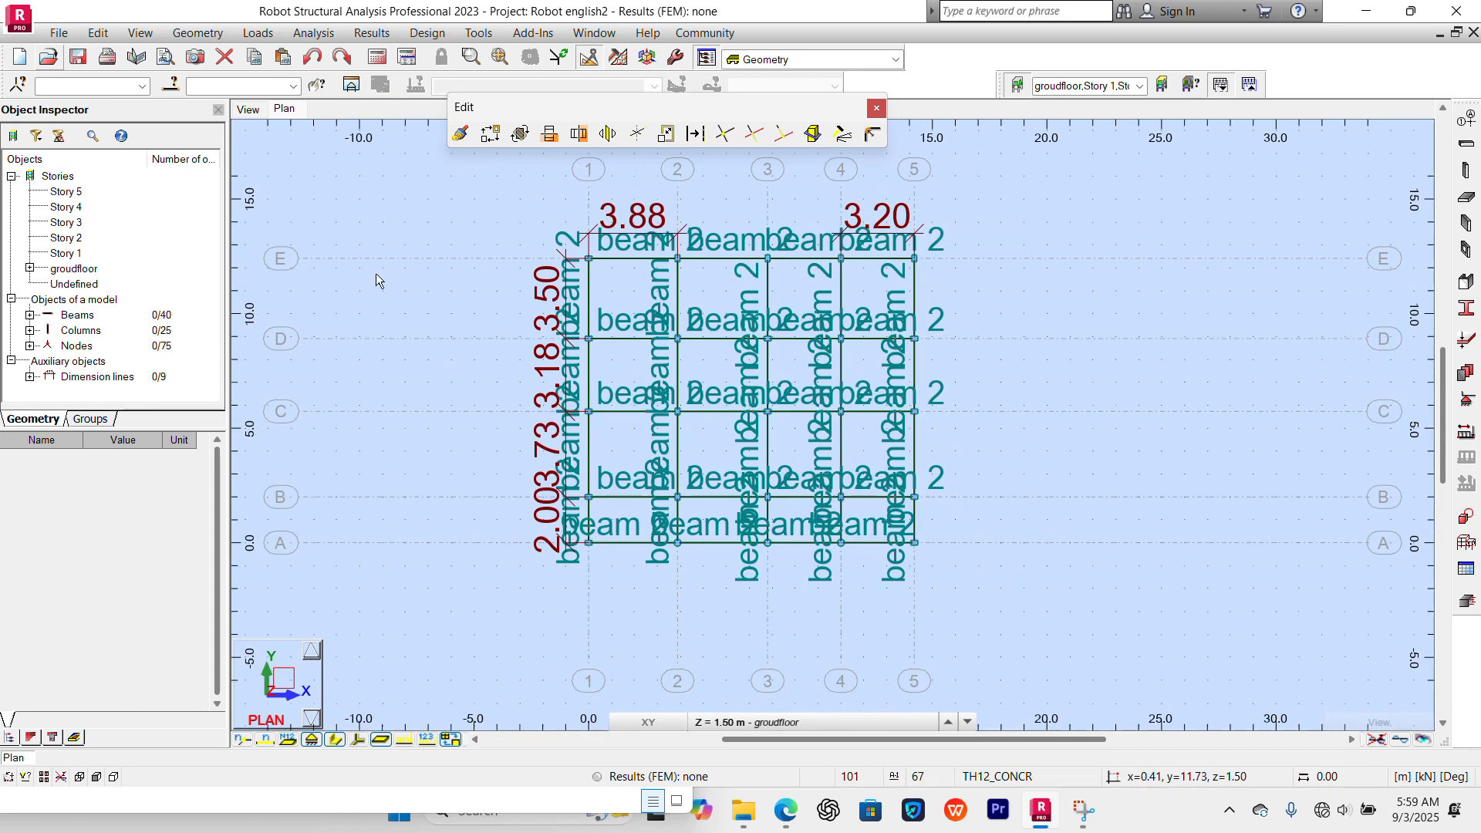
Switch from the plan to the 3D view of the structure and close the floating Edit toolbar.
left_click(247, 109)
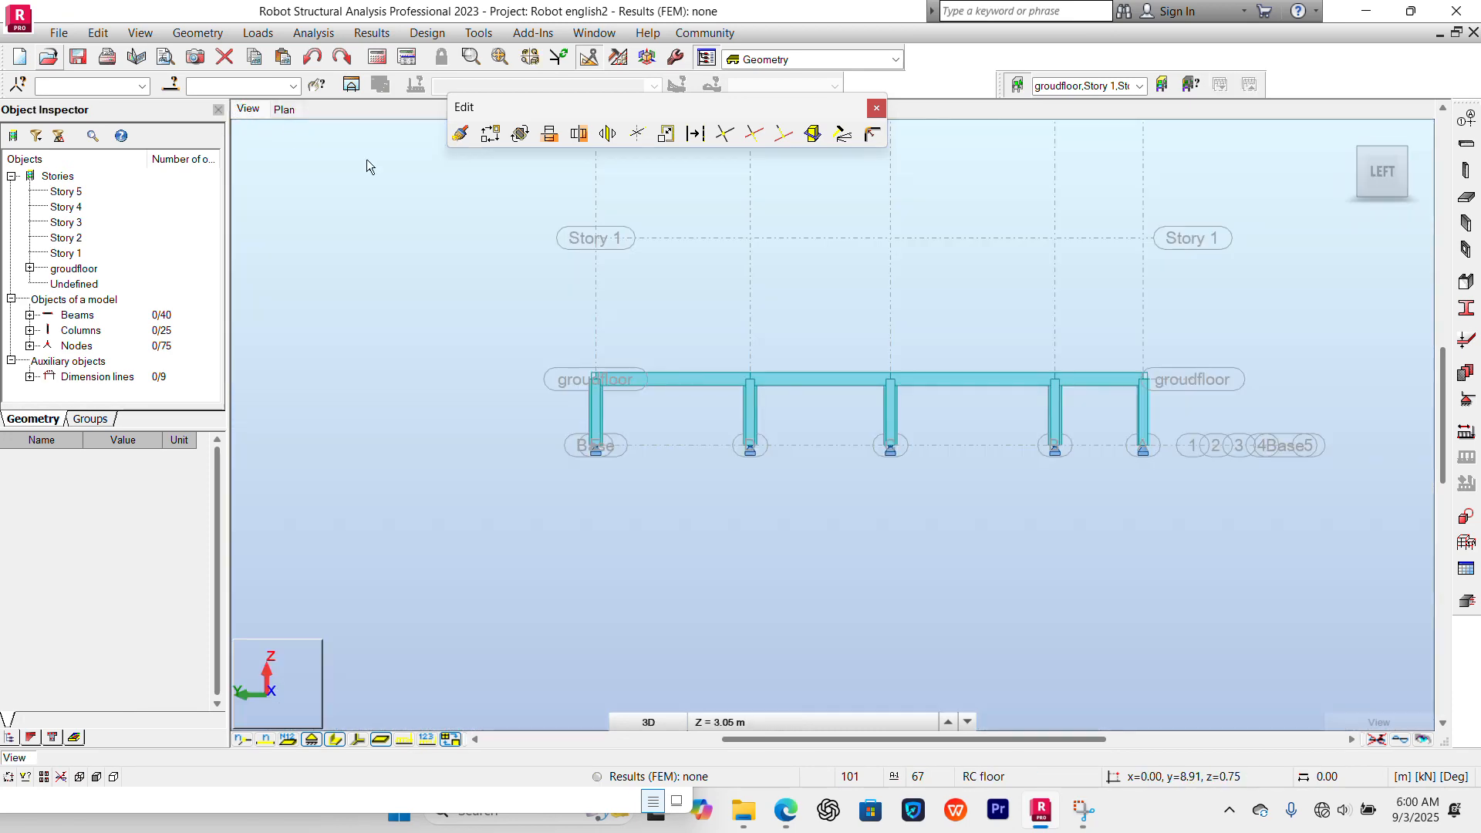
middle_click_drag(976, 549, 902, 566)
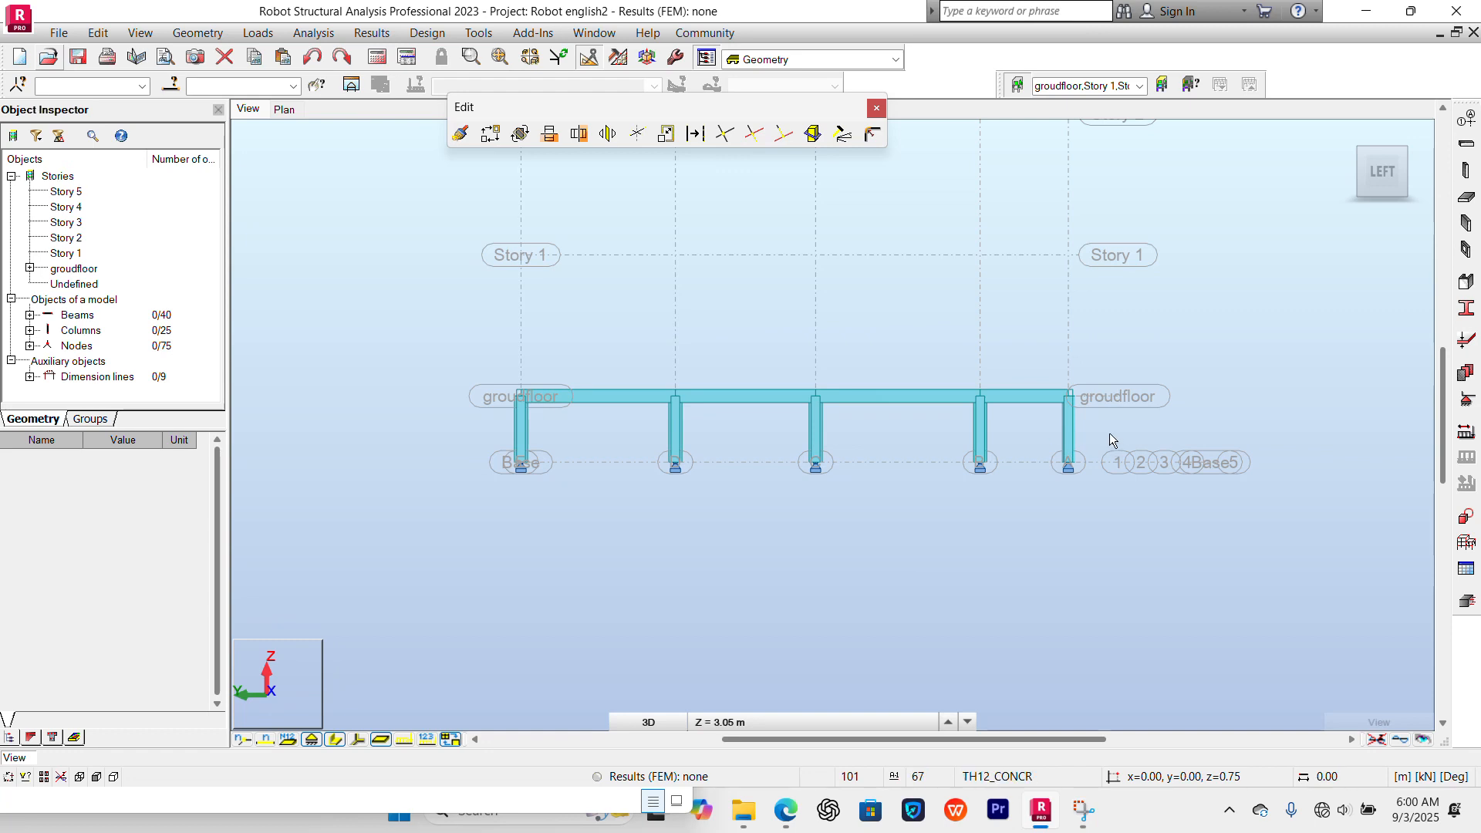
left_click(876, 108)
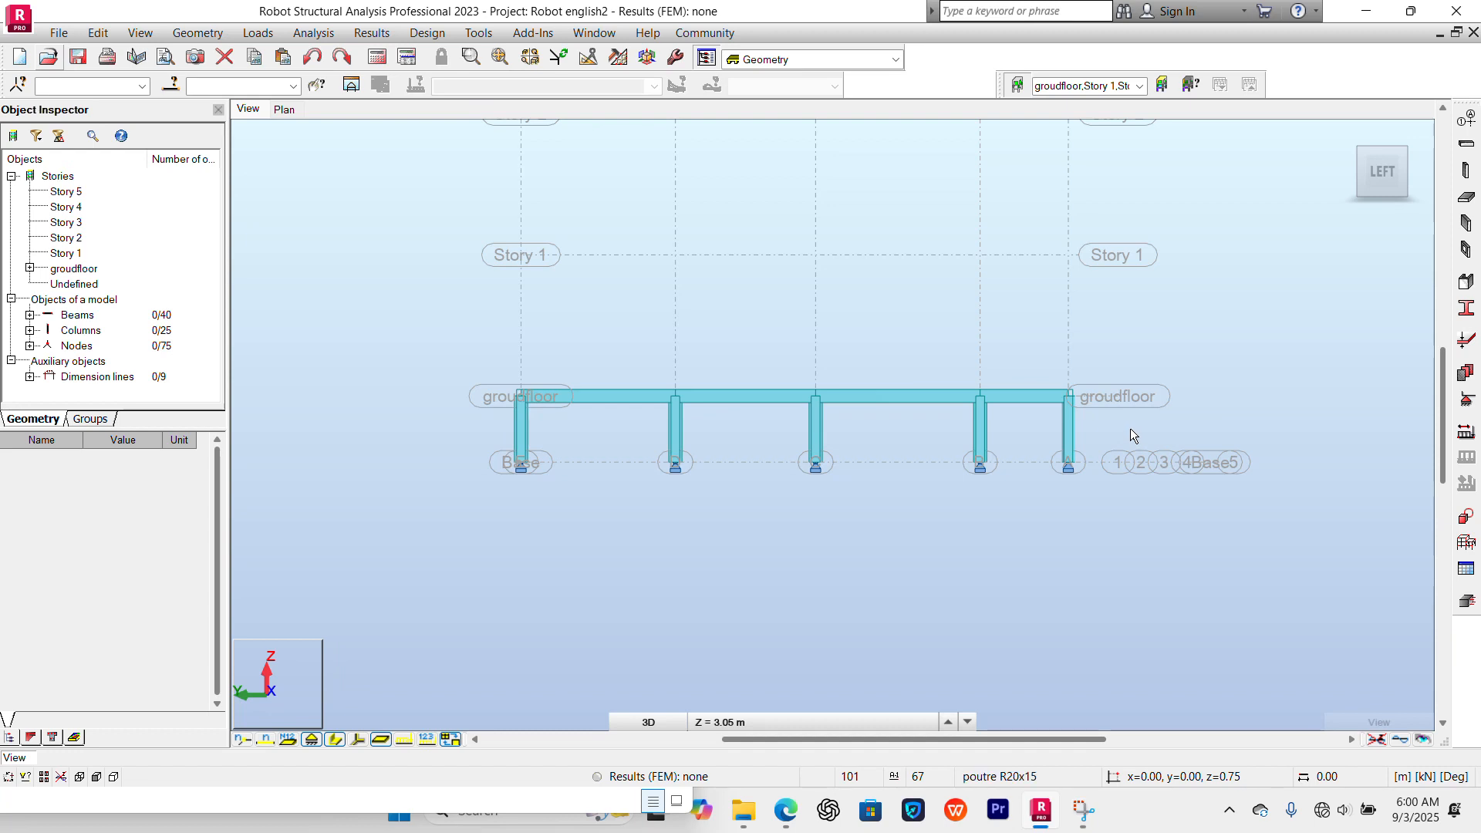
Select all the ground-floor columns and copy them upward with Translation, using the vector 0,0,1.5.
left_click_drag(1131, 429, 417, 430)
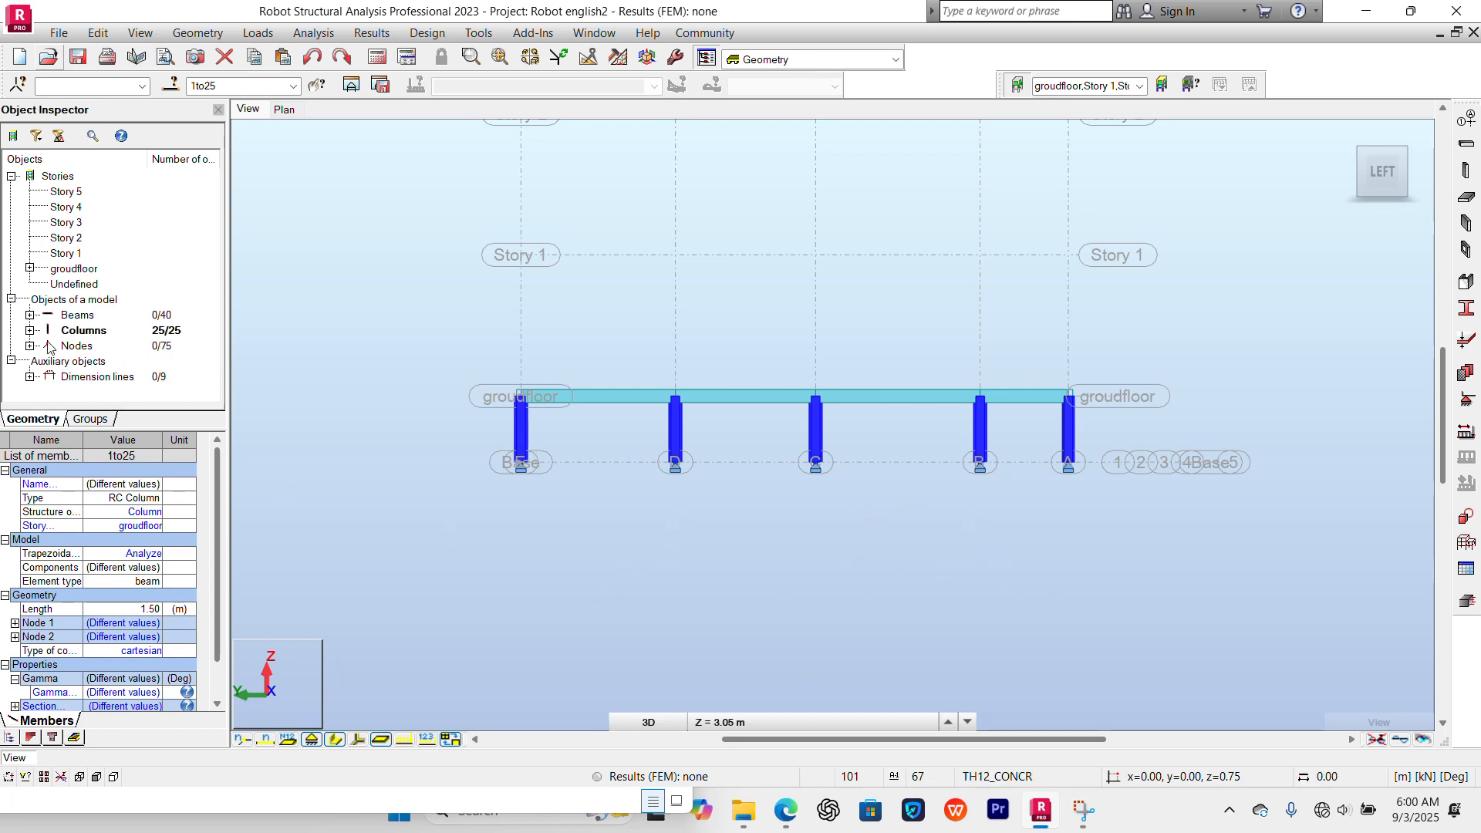
left_click(1228, 422)
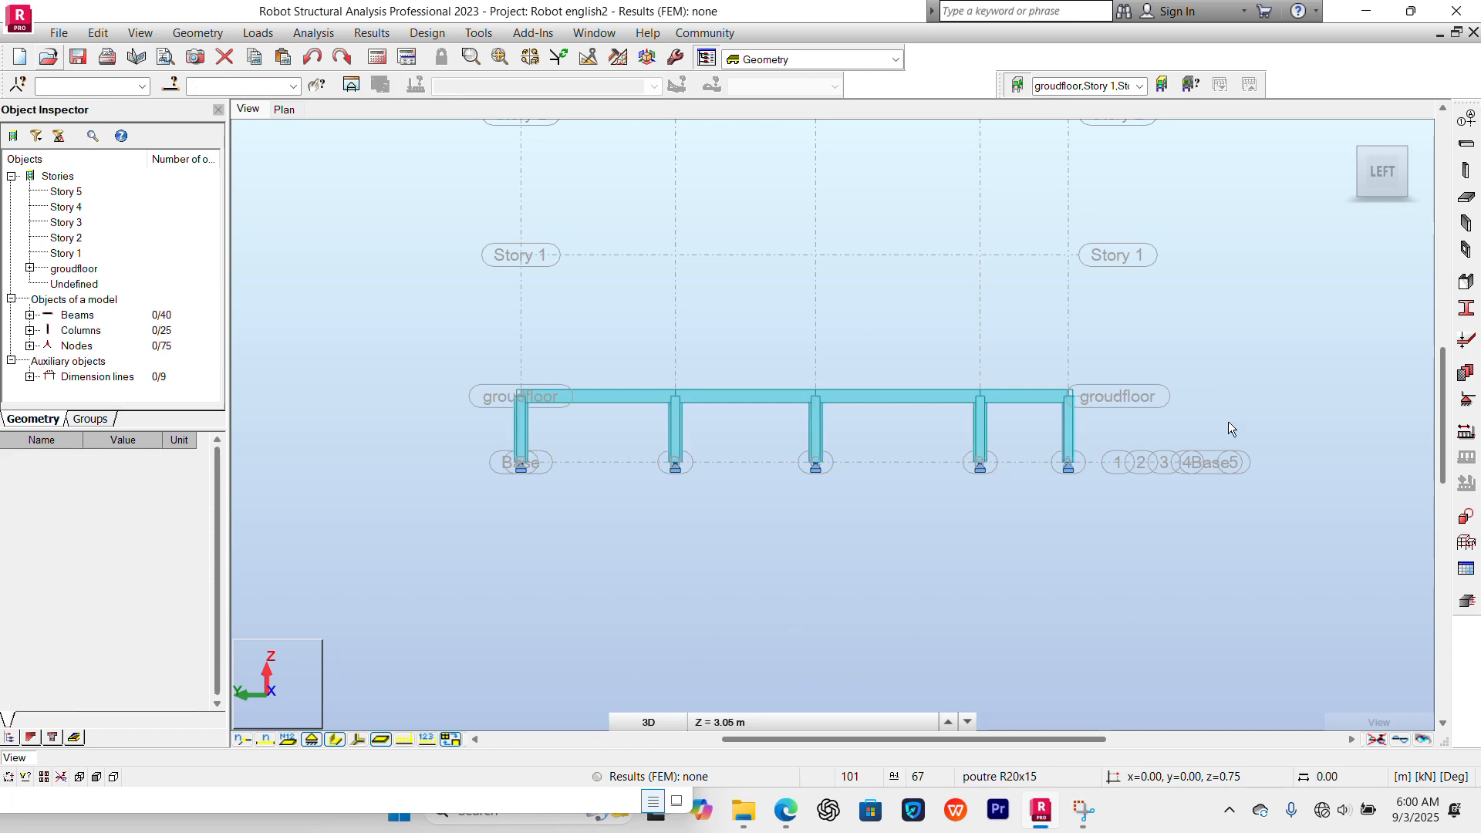
left_click_drag(404, 419, 1144, 428)
left_click_drag(1146, 425, 441, 432)
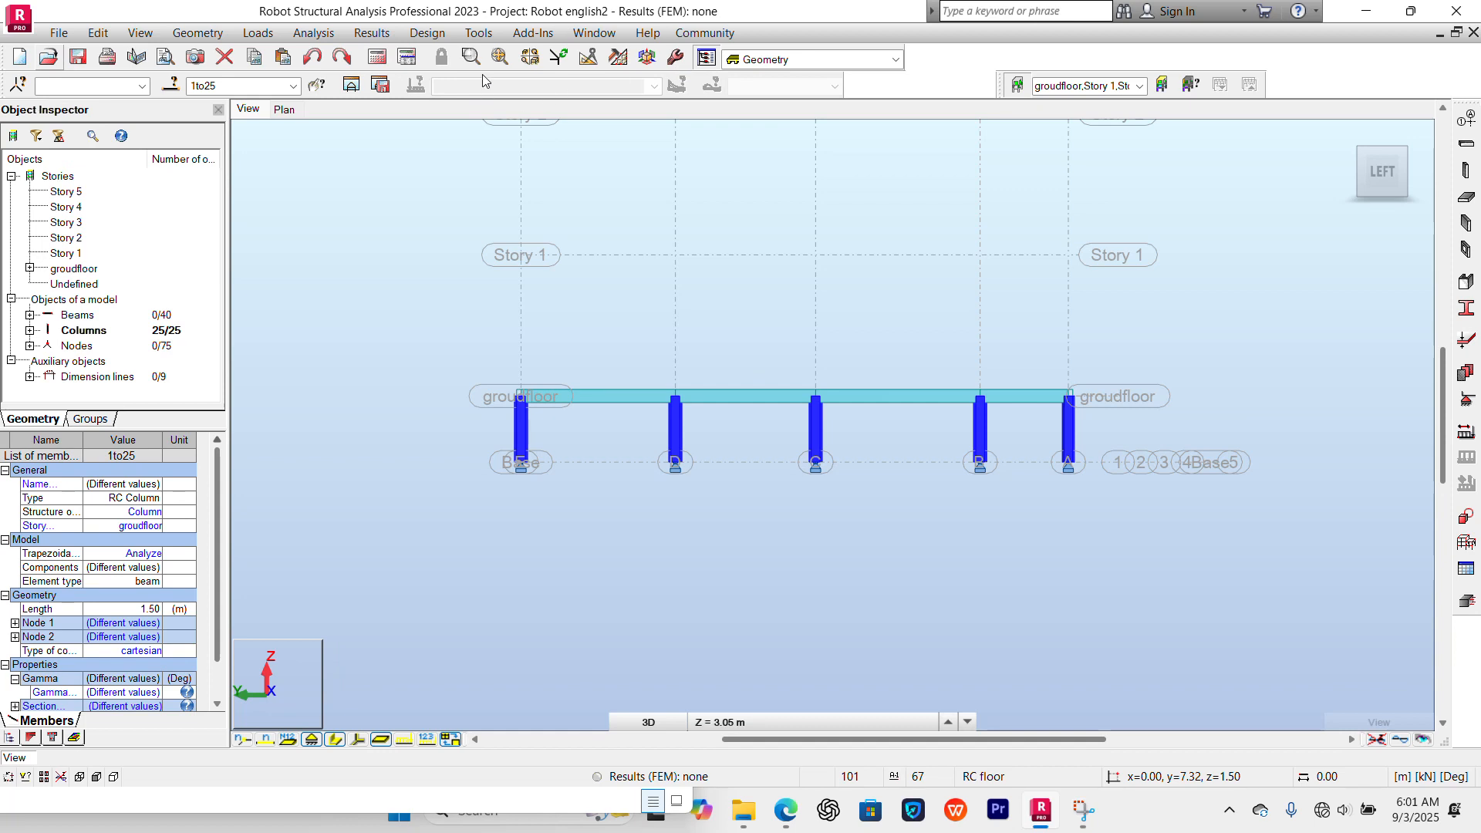
left_click(580, 61)
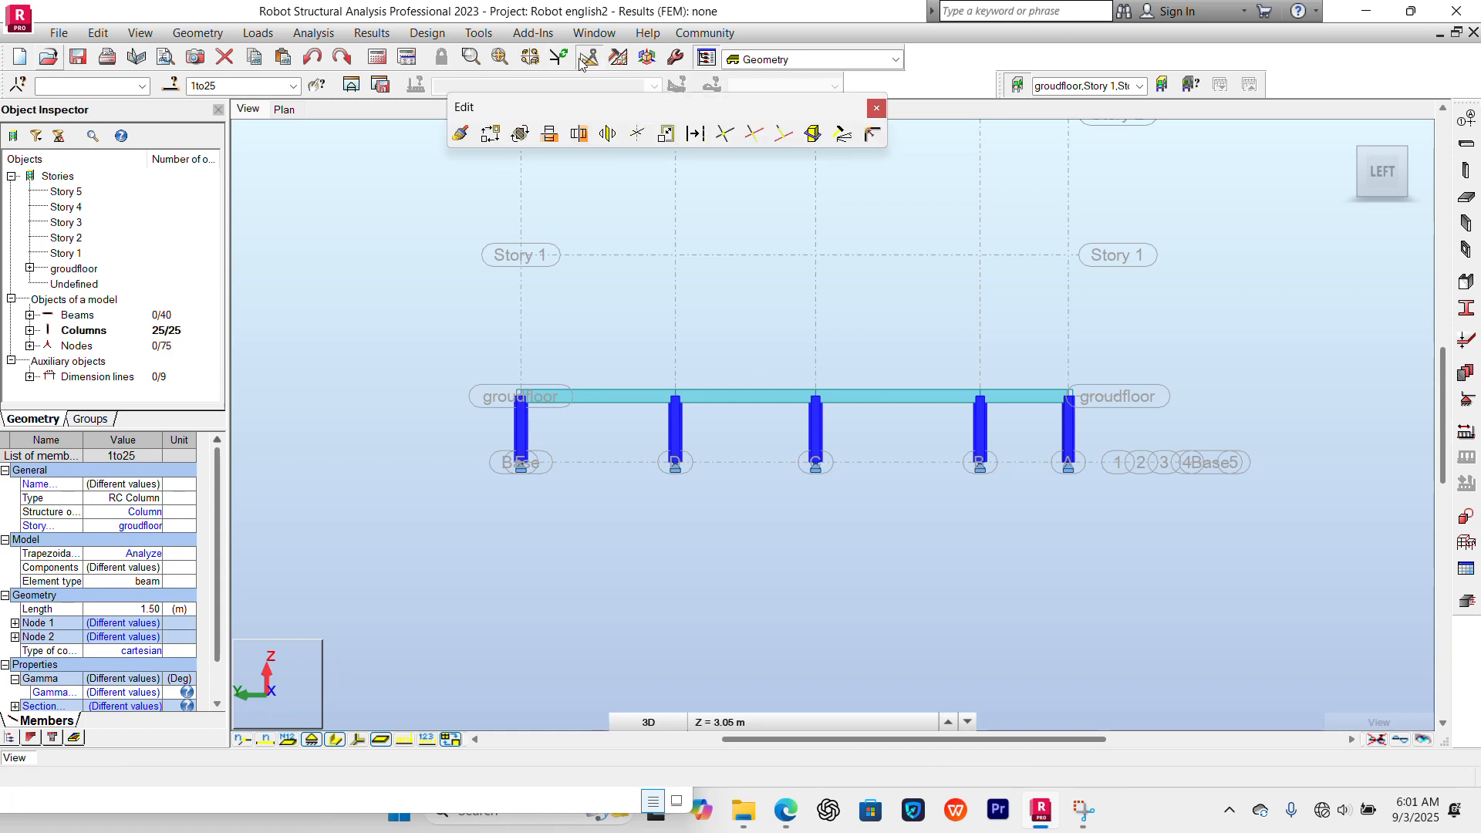
left_click(490, 134)
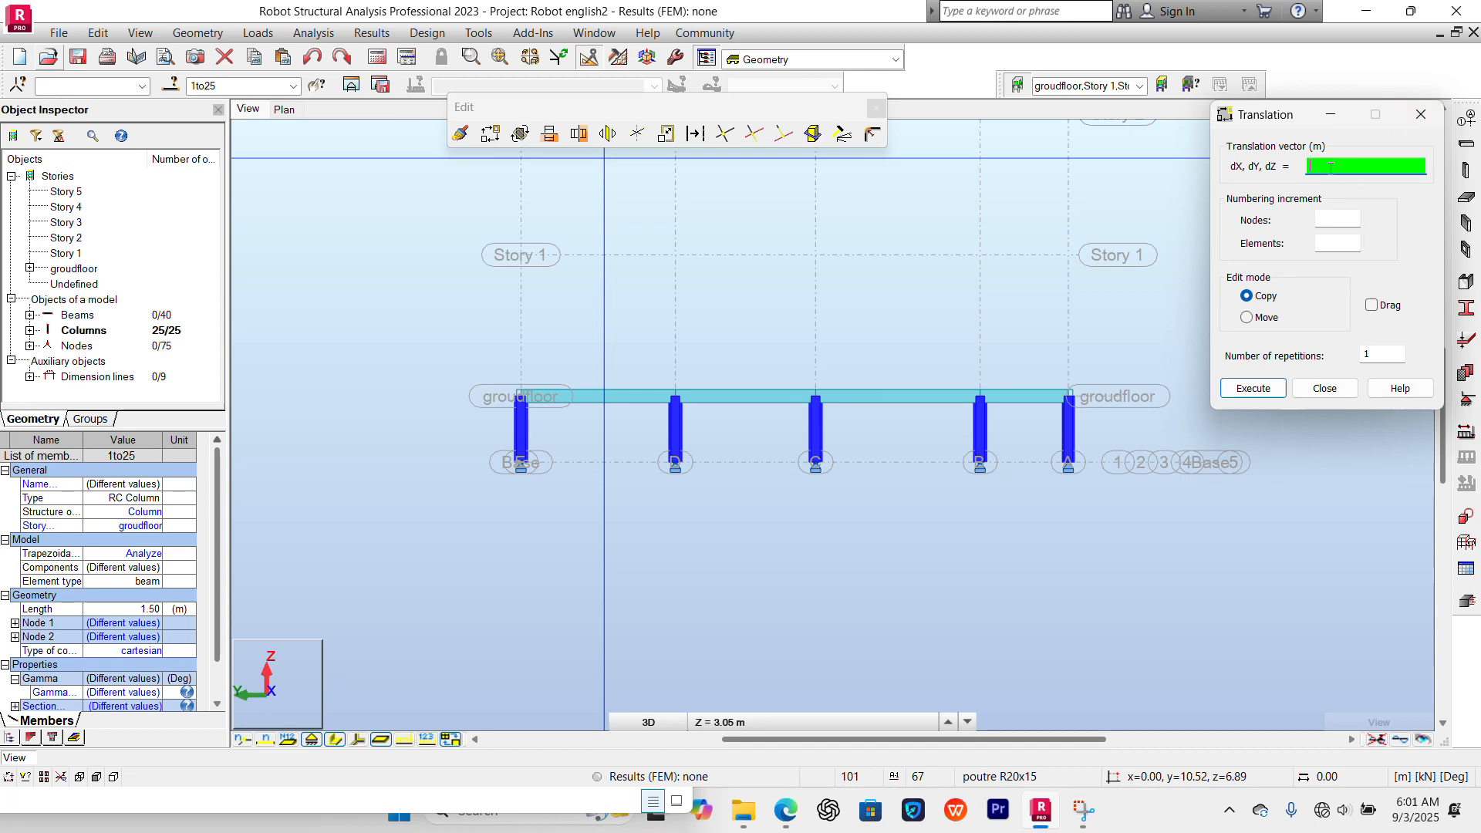
type("0,0,1.5")
key("Return")
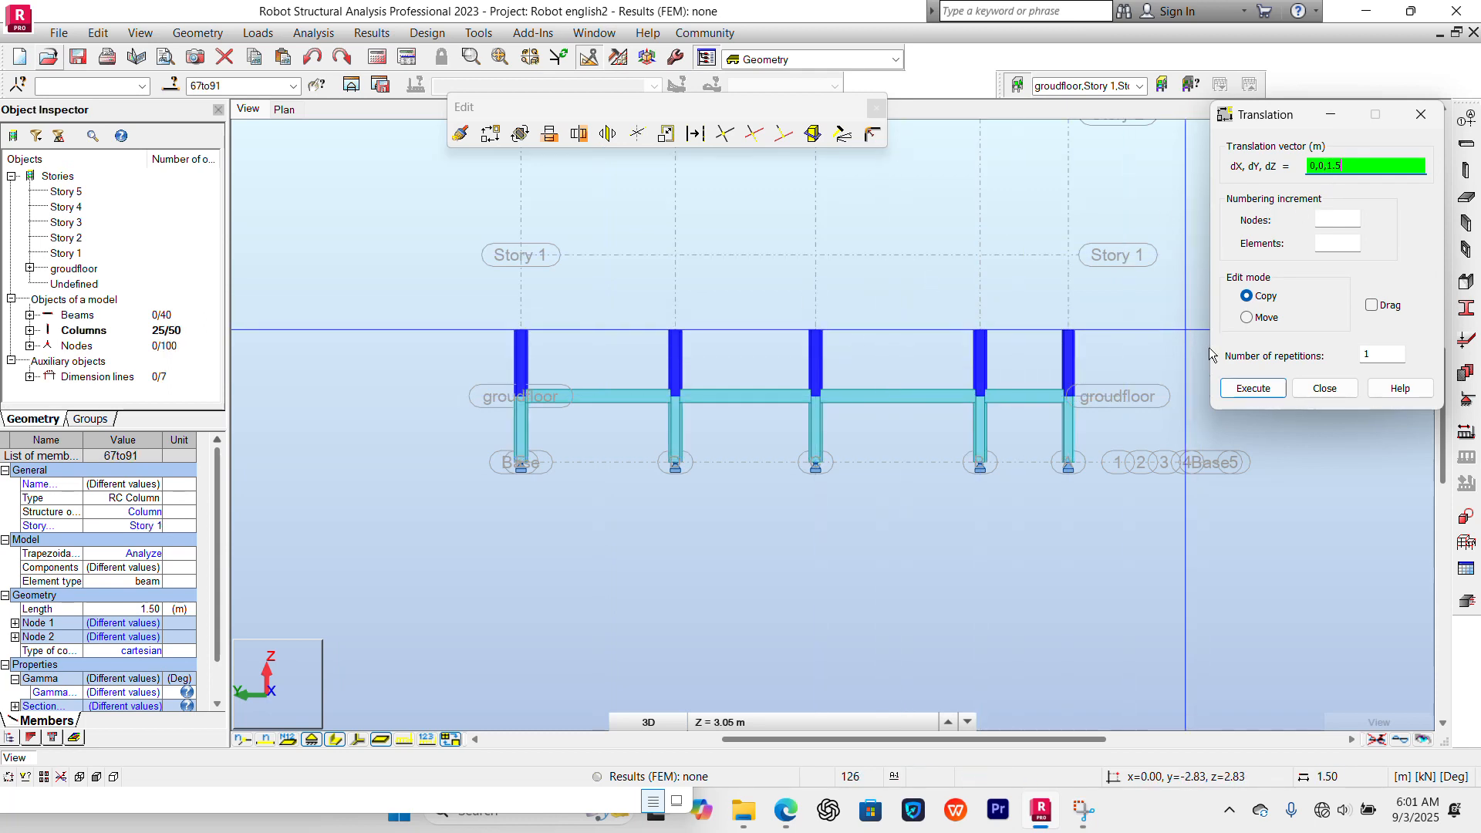
left_click(1333, 389)
left_click(1314, 335)
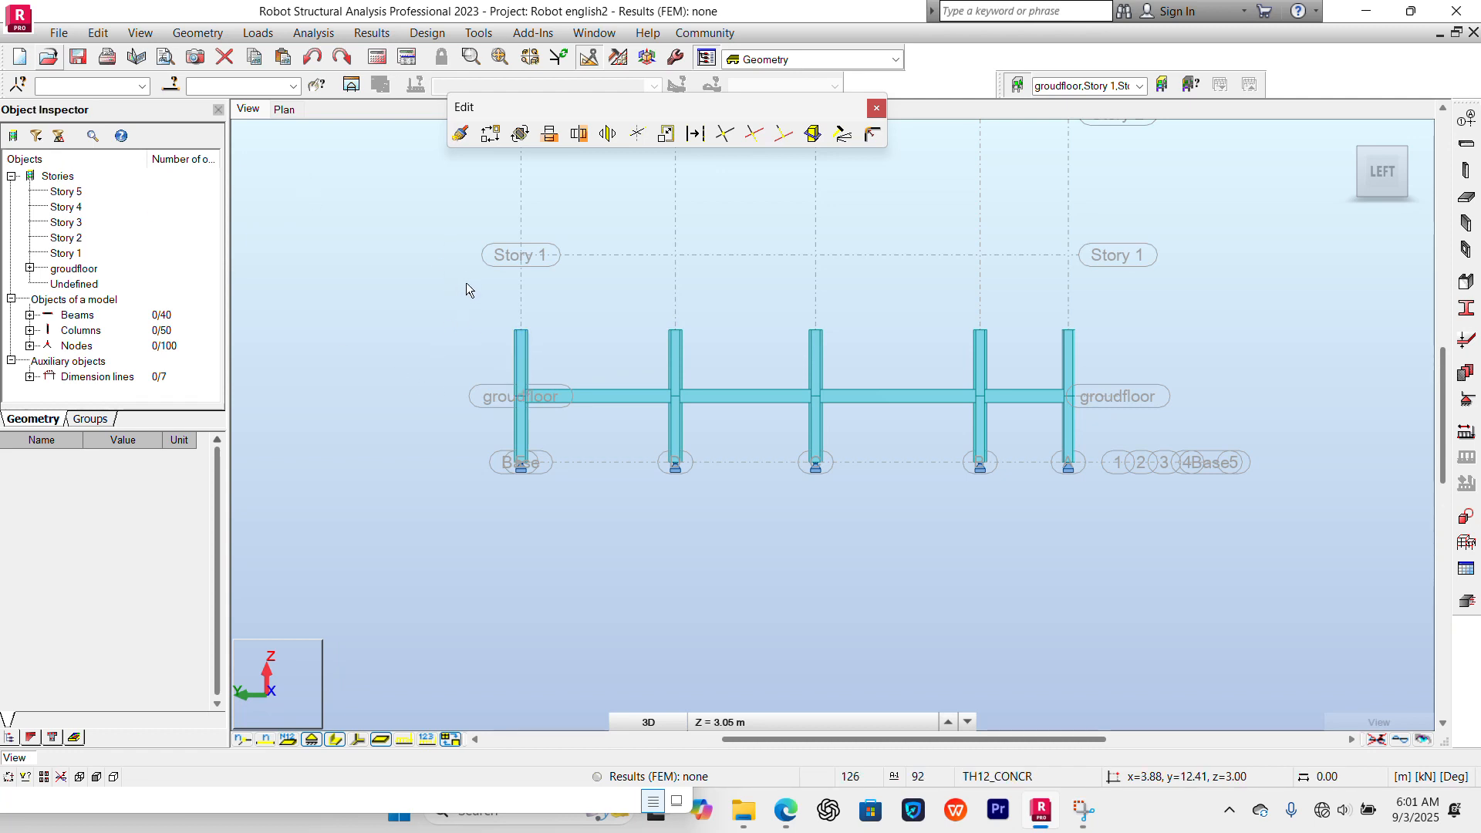
left_click_drag(542, 353, 1104, 346)
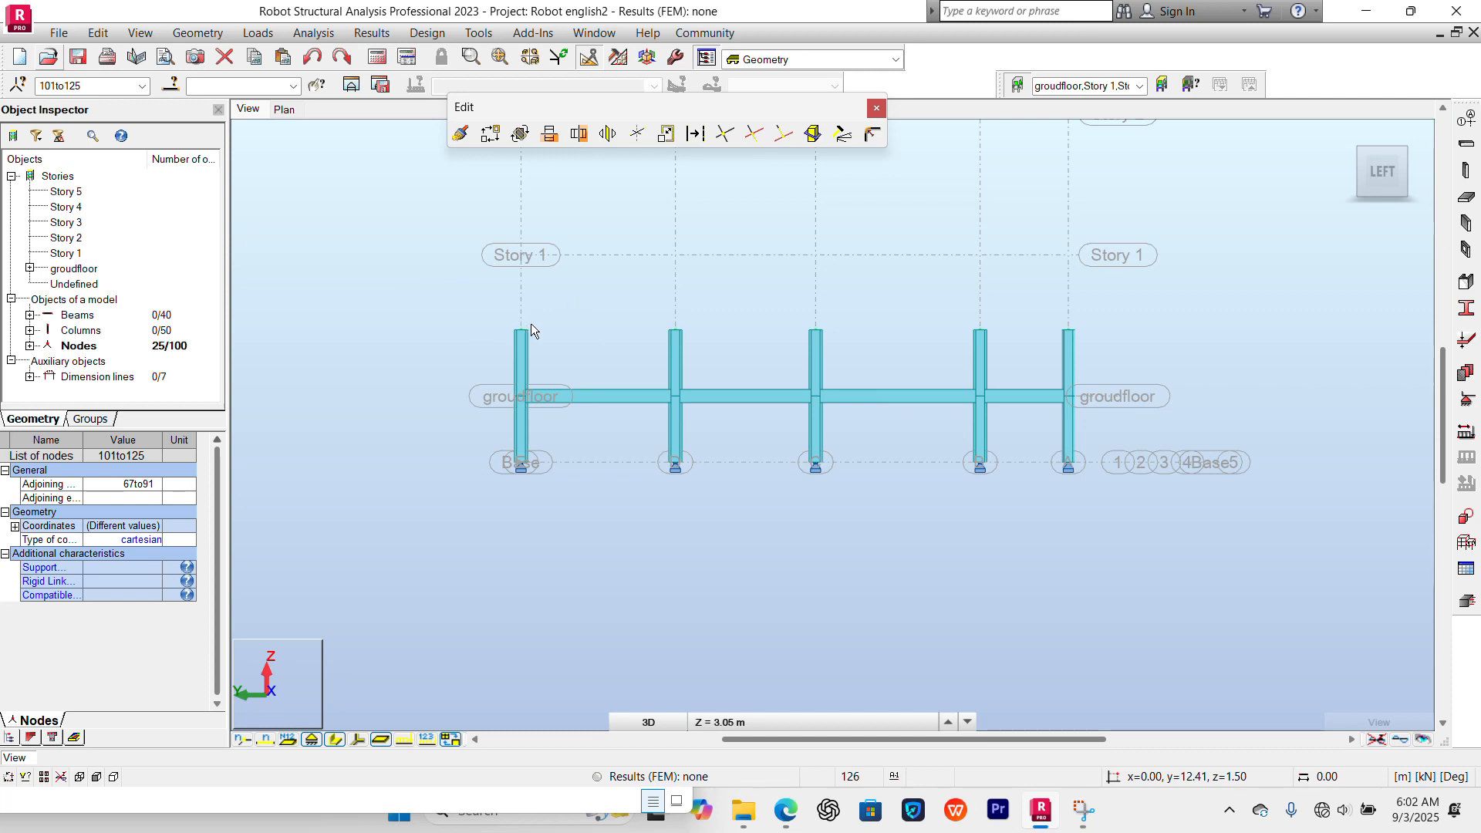
left_click(489, 133)
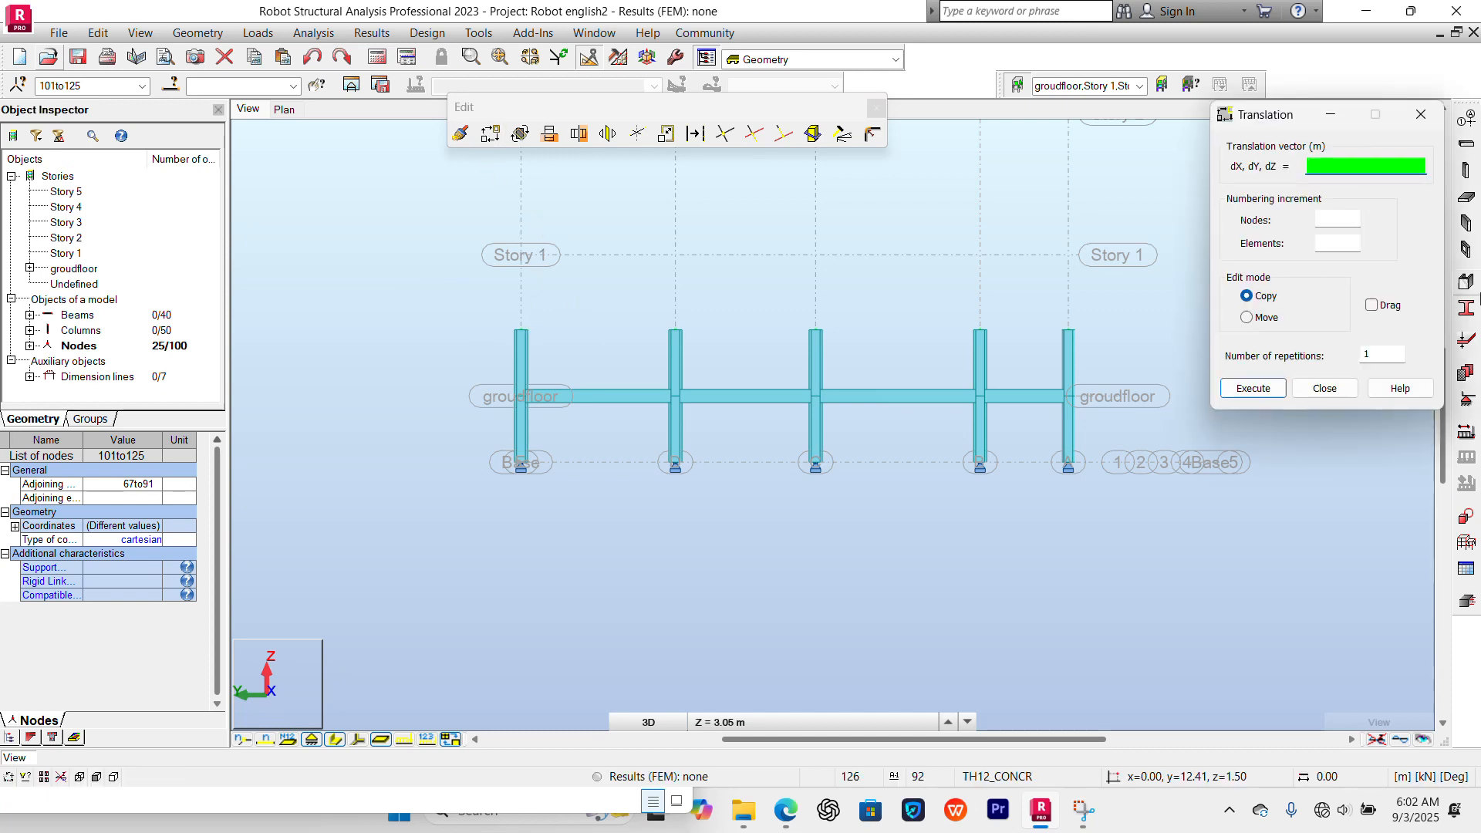
left_click(1249, 318)
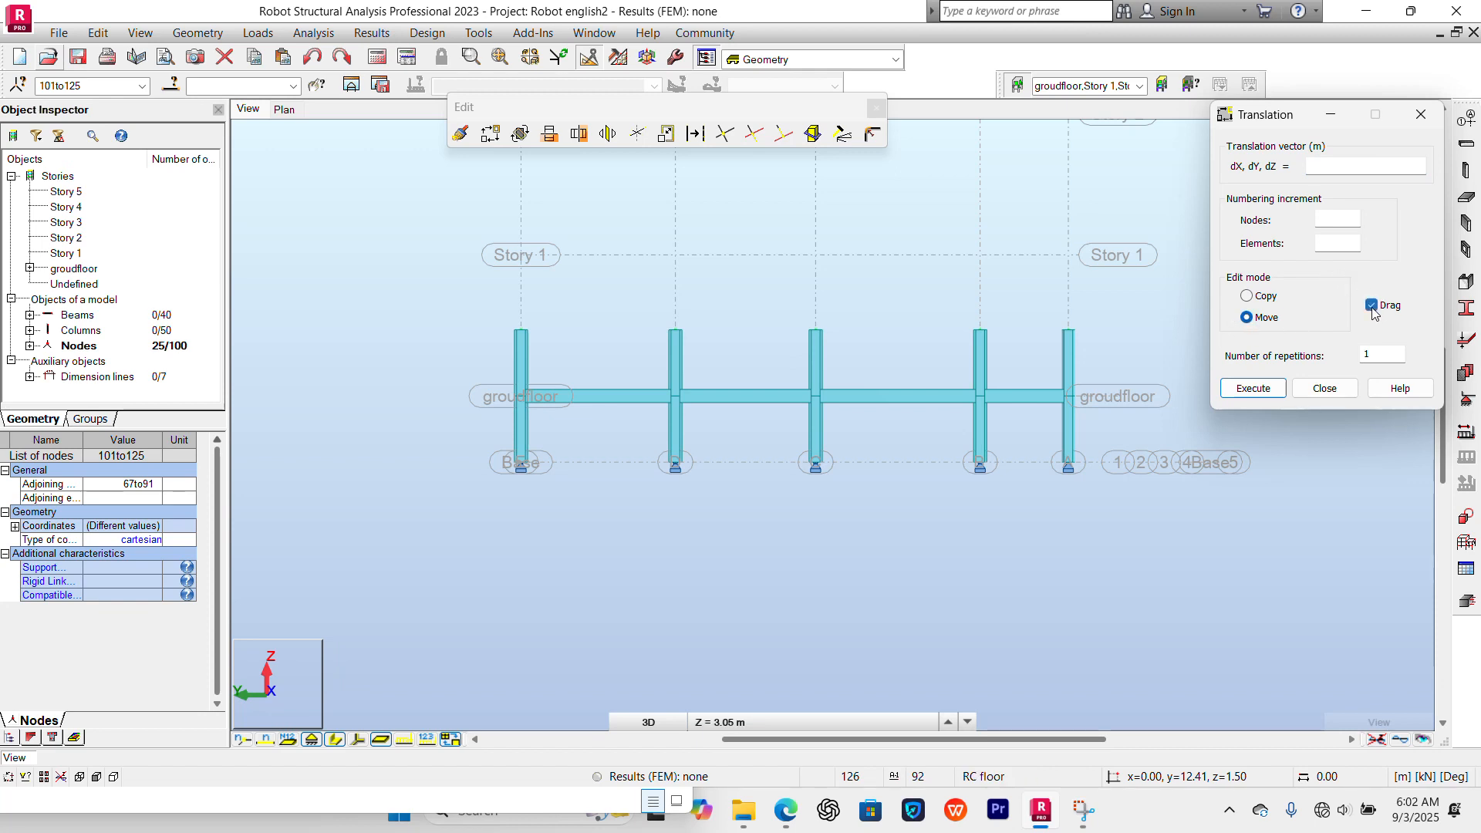
left_click(1339, 168)
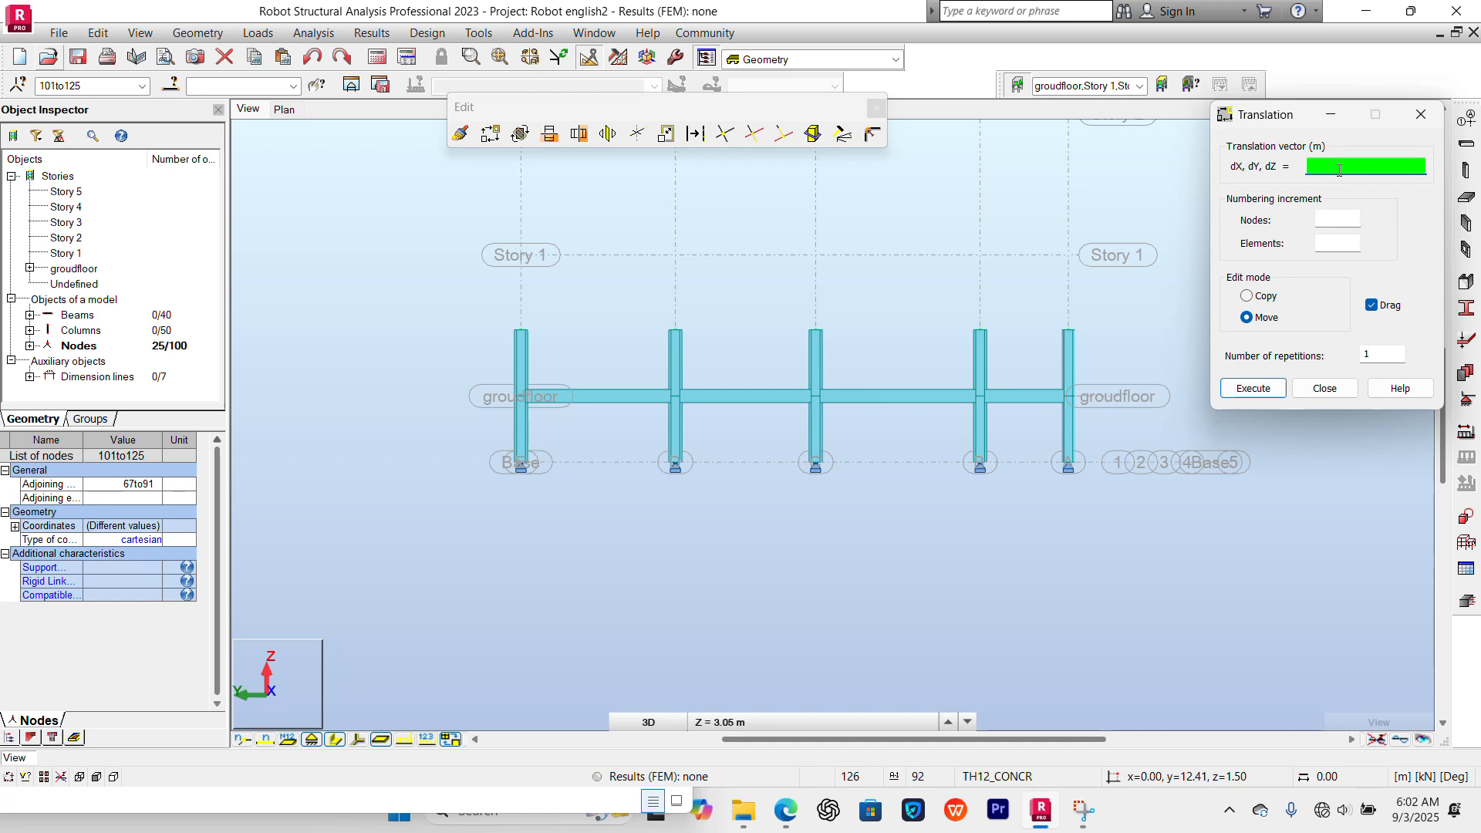
type("0,0,")
left_click(1325, 388)
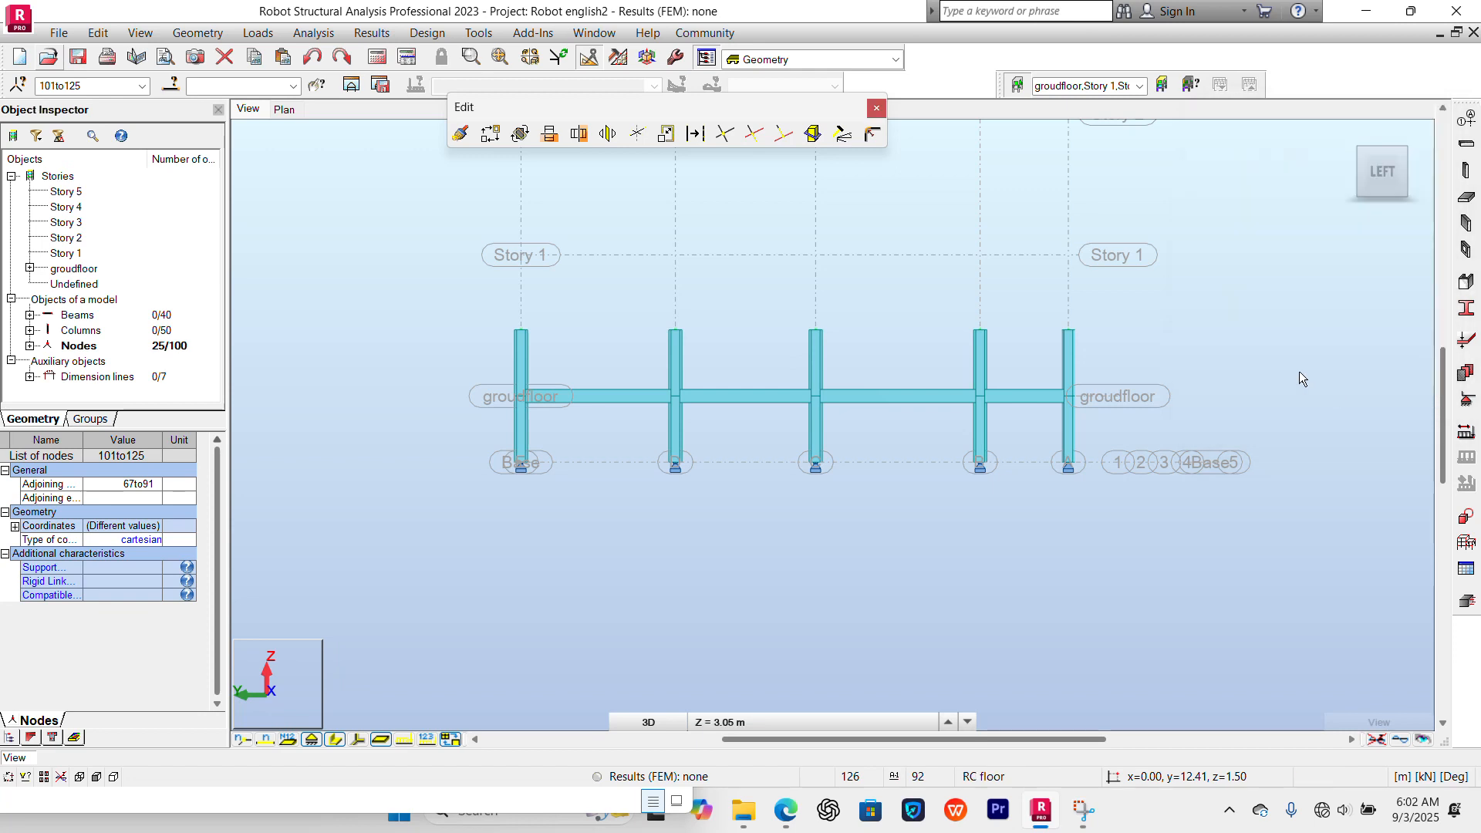
Undo the column copy and recopy all ground-floor columns with Translation, picking the vector from a column's base on grid line D to its top.
left_click(306, 63)
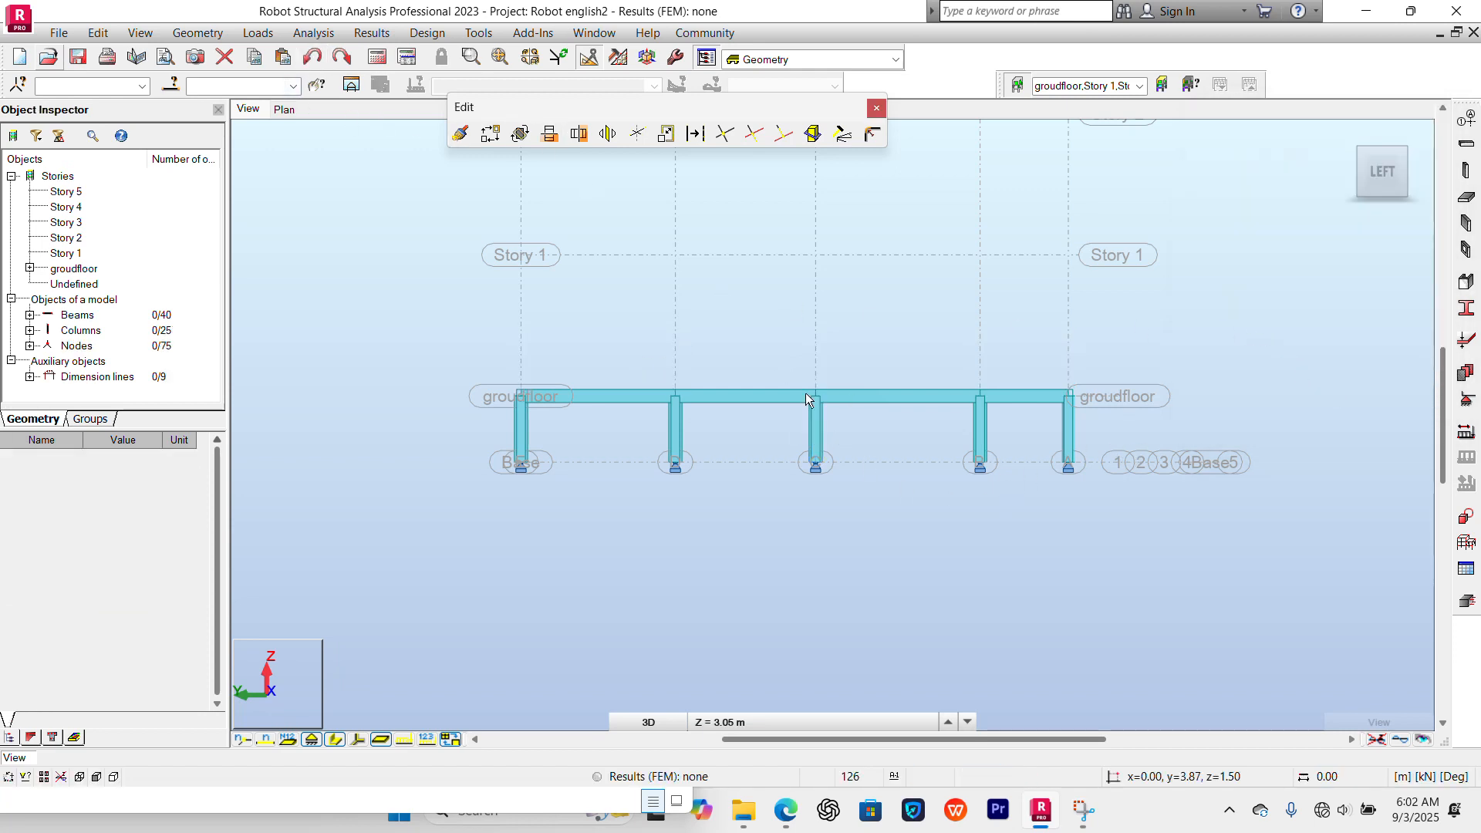
left_click_drag(1126, 428, 429, 427)
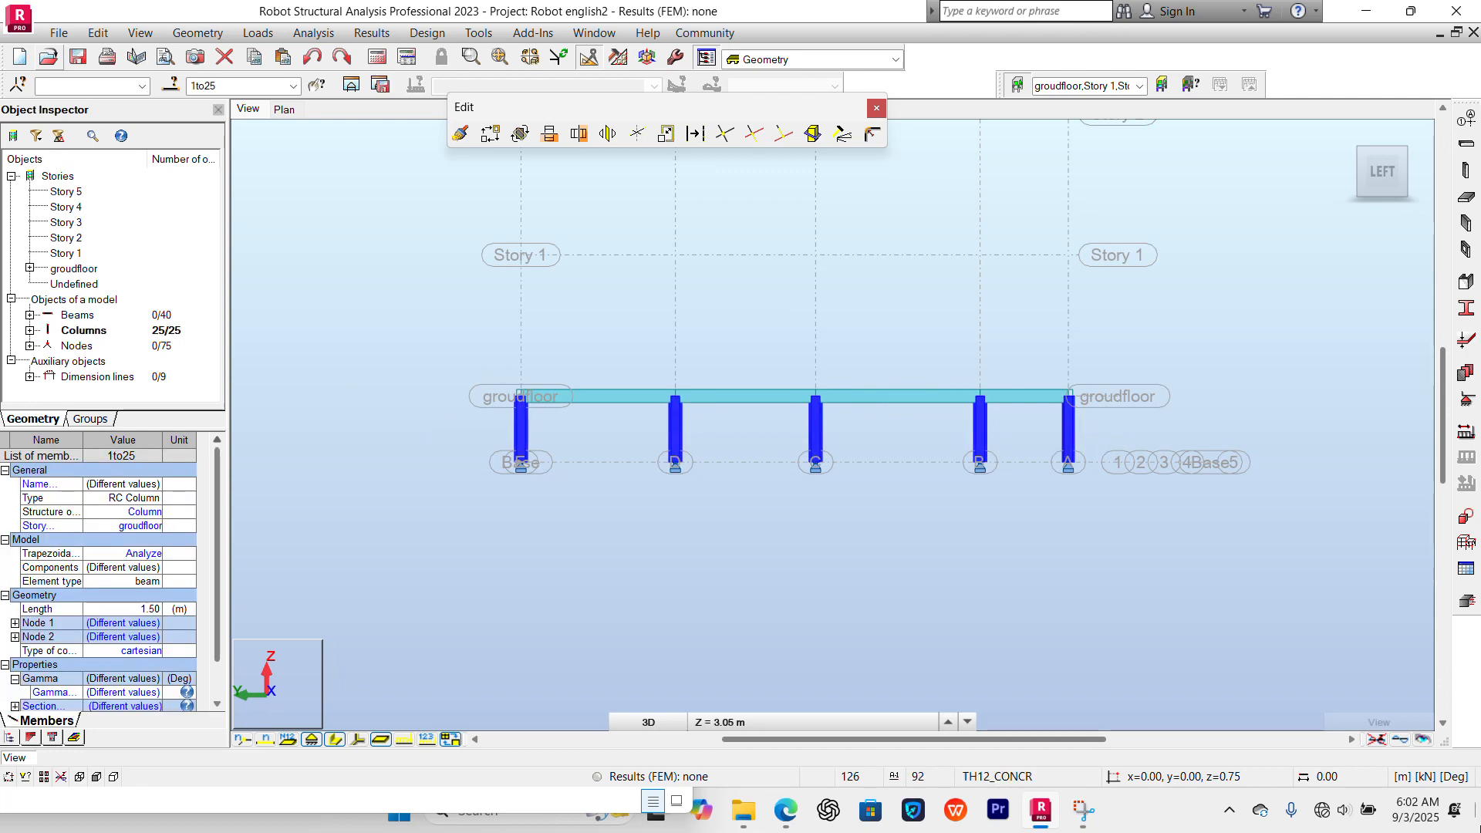
left_click(490, 134)
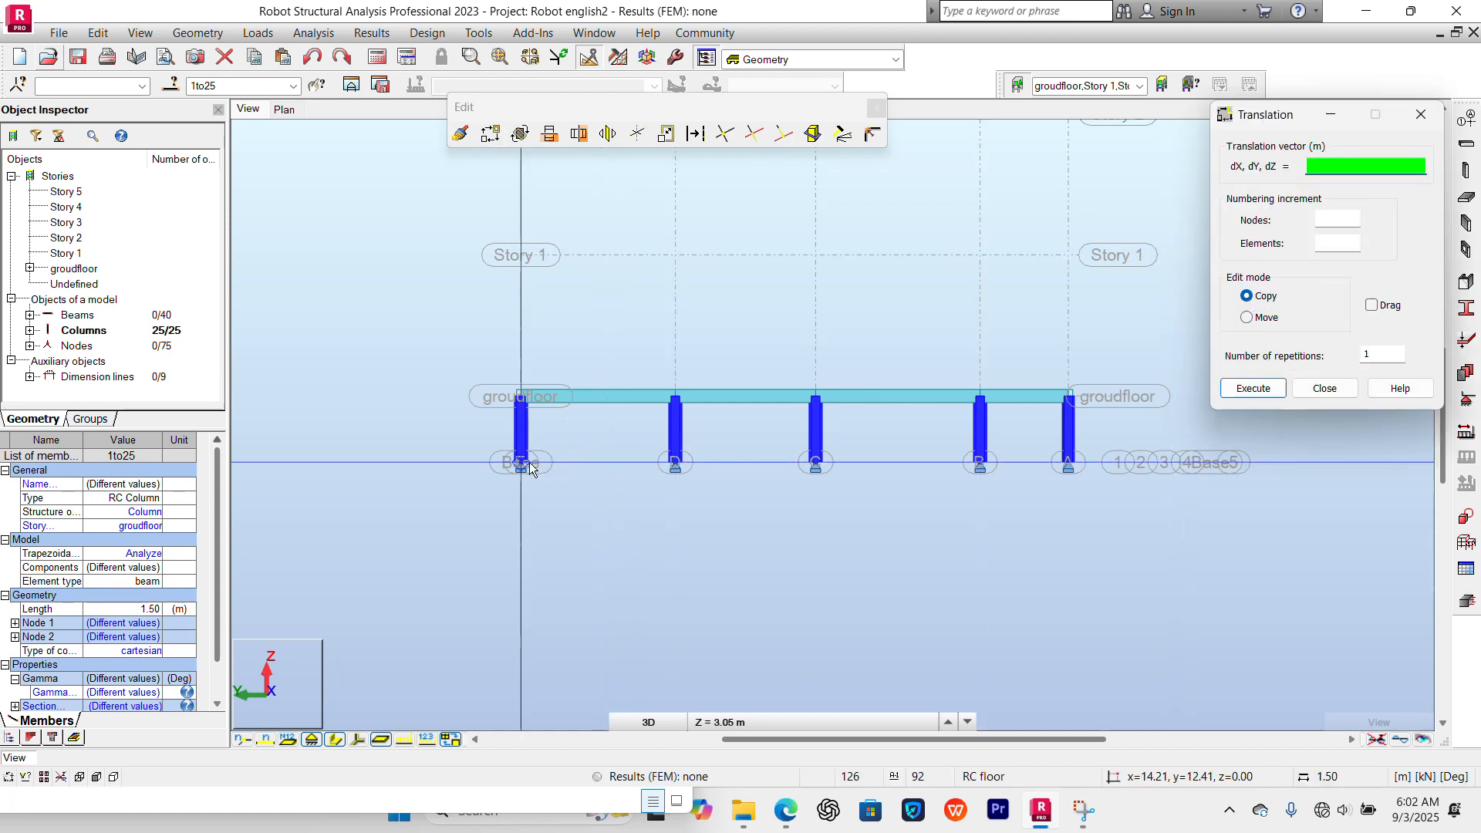
scroll(677, 462, "up", 2)
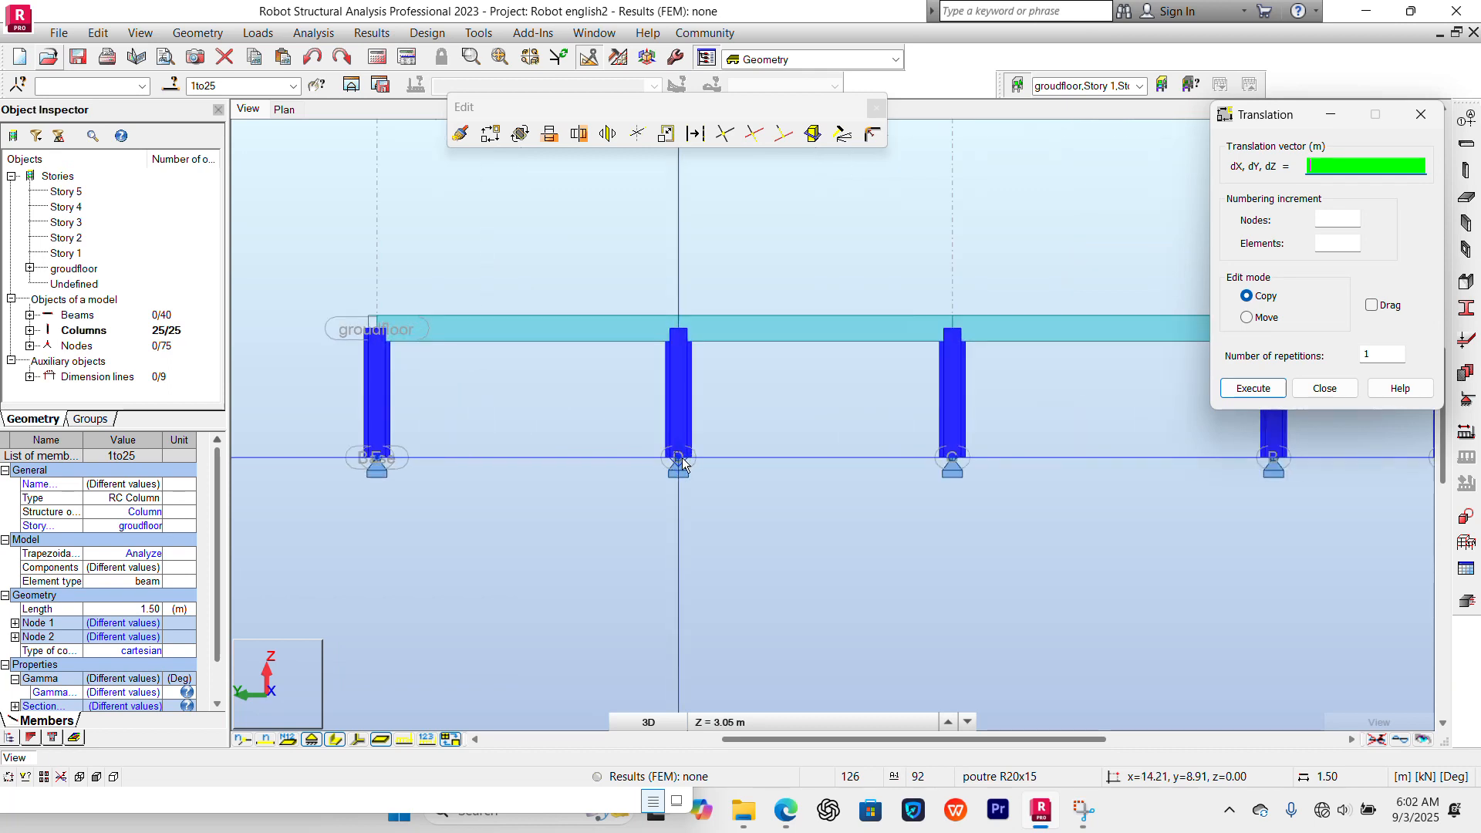
scroll(681, 461, "up", 1)
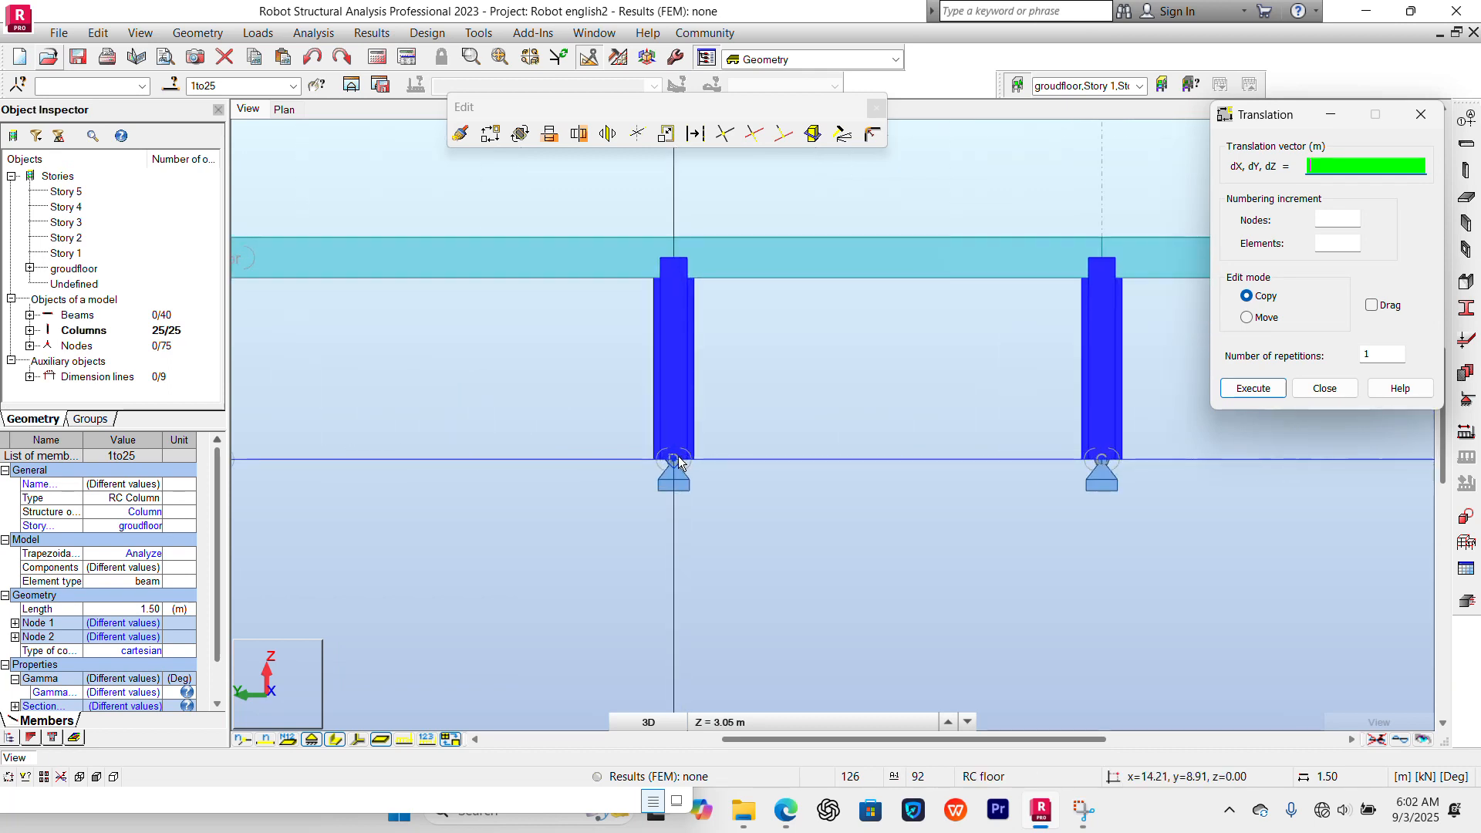
left_click(678, 459)
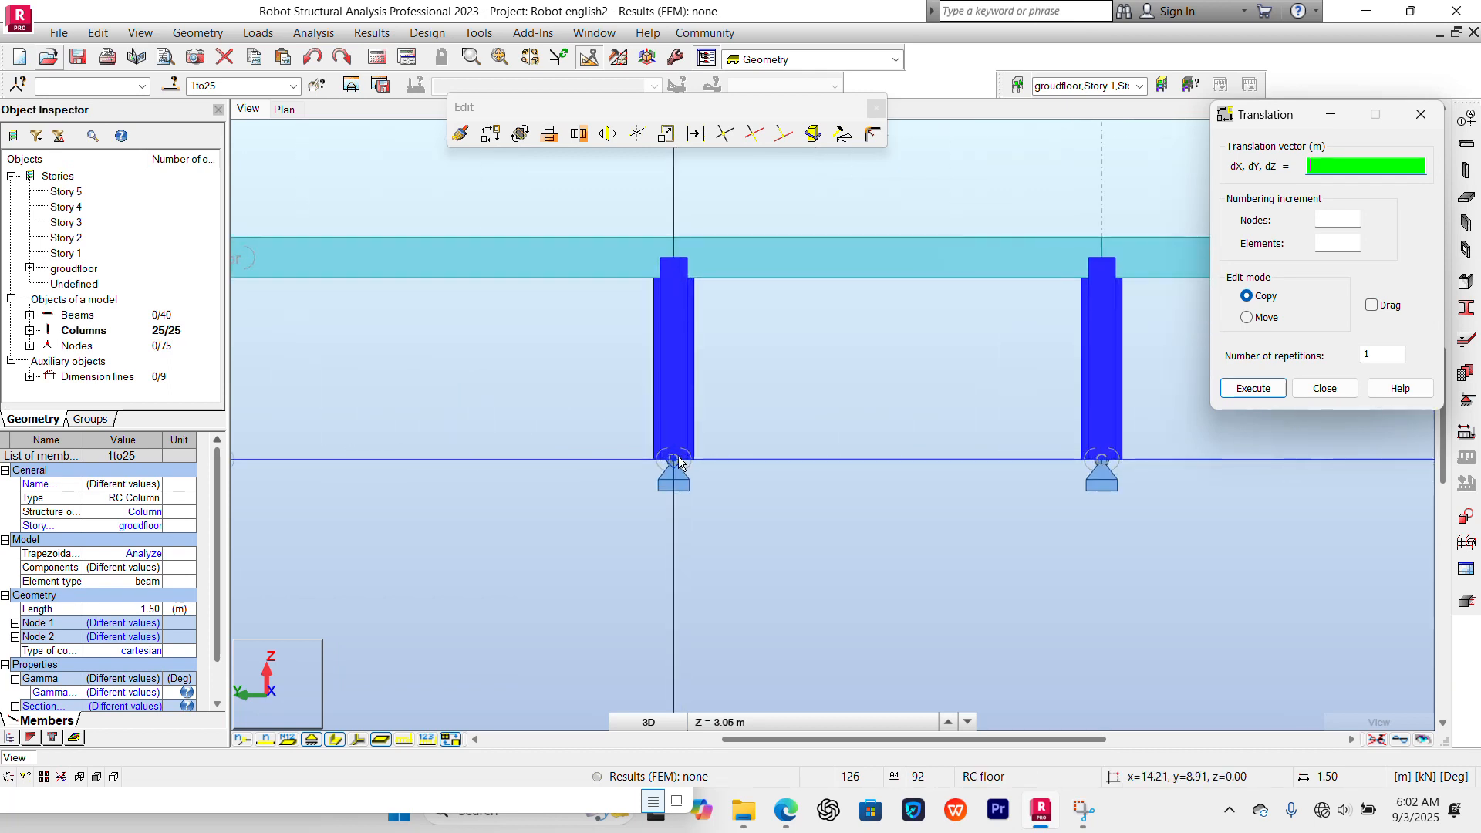
left_click(665, 249)
Undo the copy of the columns above the ground floor.
scroll(672, 254, "down", 2)
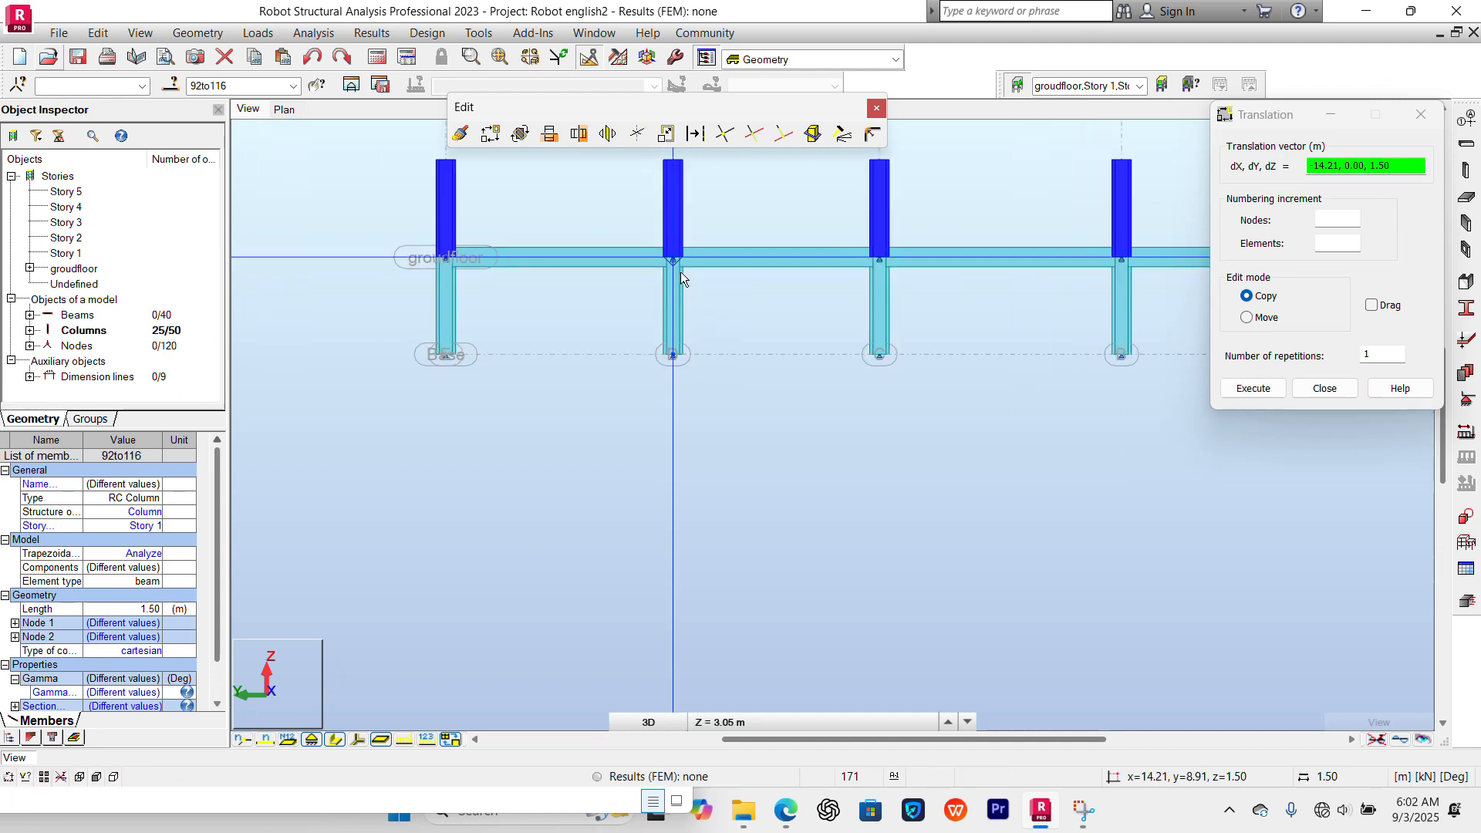
scroll(679, 270, "up", 2)
middle_click_drag(912, 314, 819, 388)
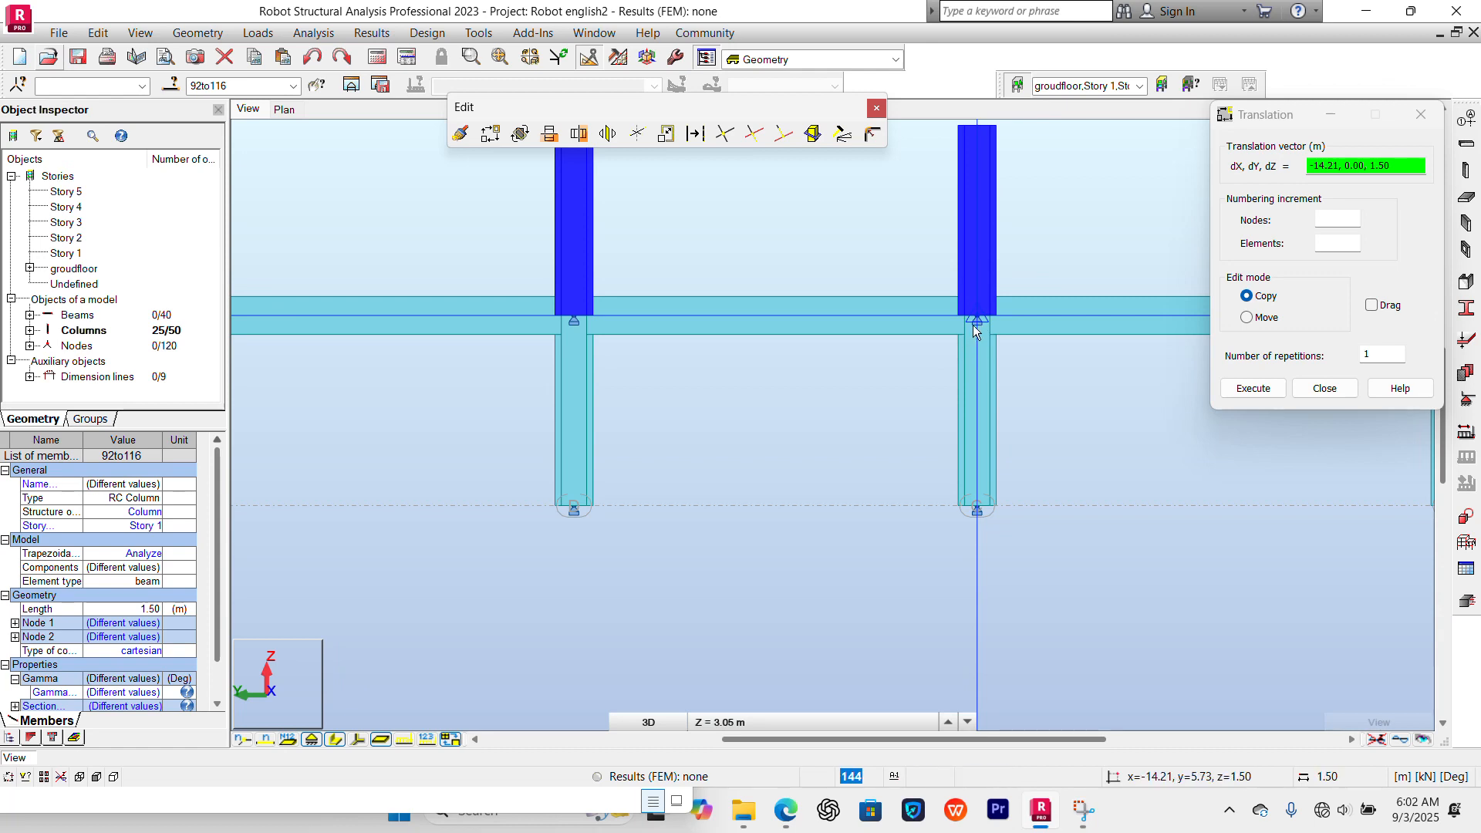
scroll(762, 415, "down", 4)
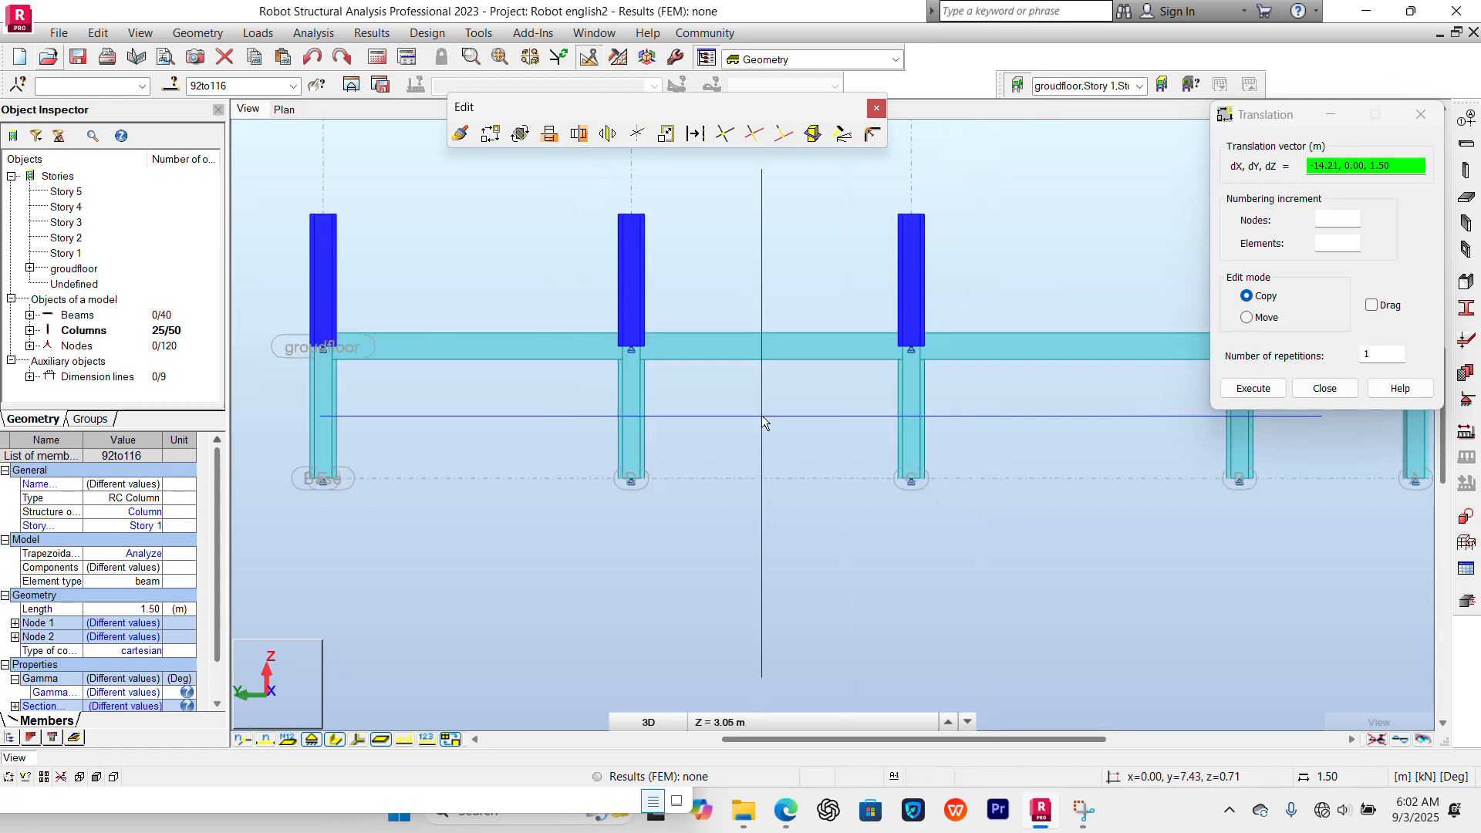
middle_click_drag(762, 415, 688, 433)
scroll(688, 433, "down", 2)
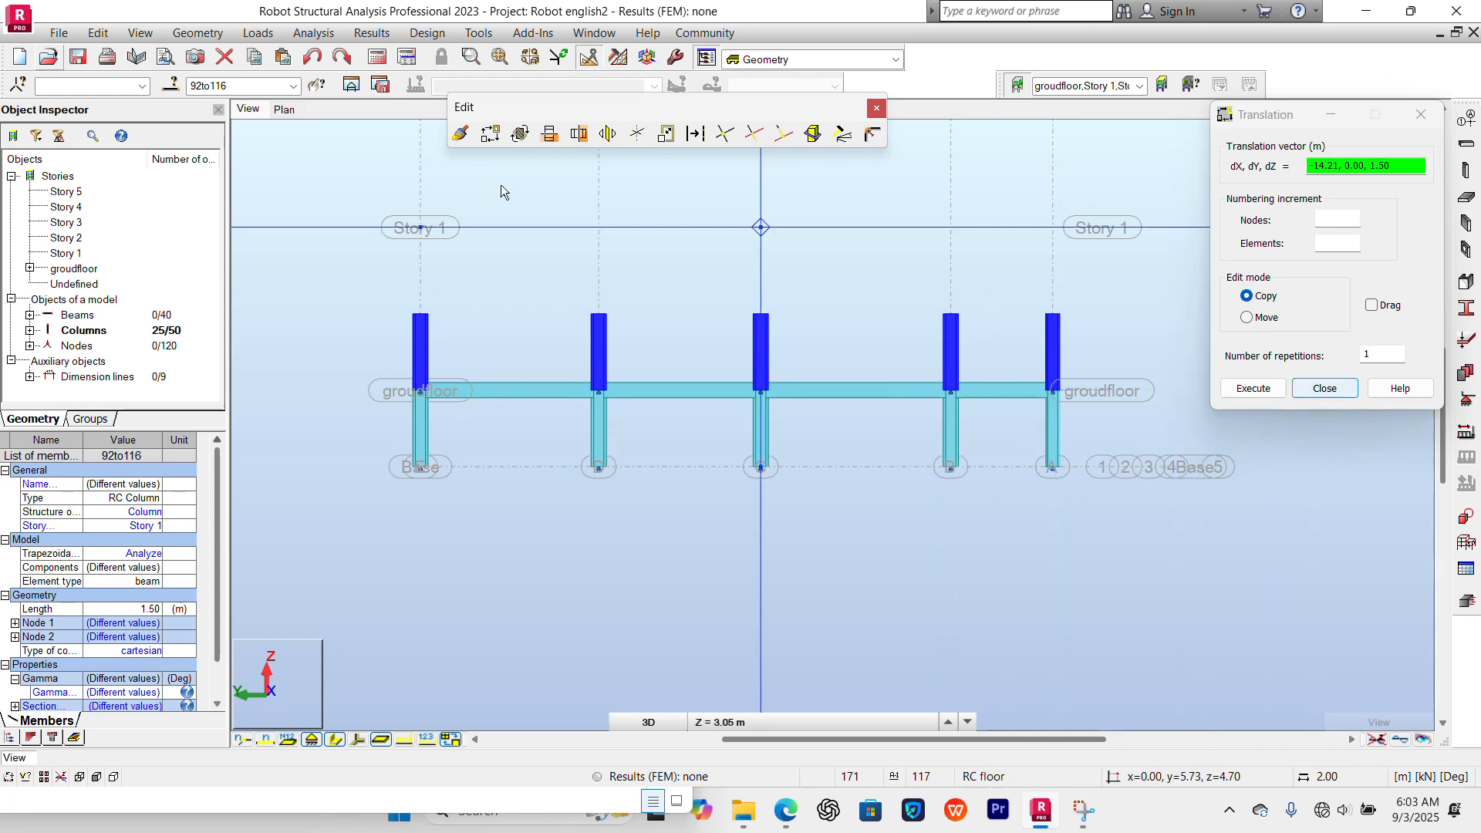
left_click(313, 57)
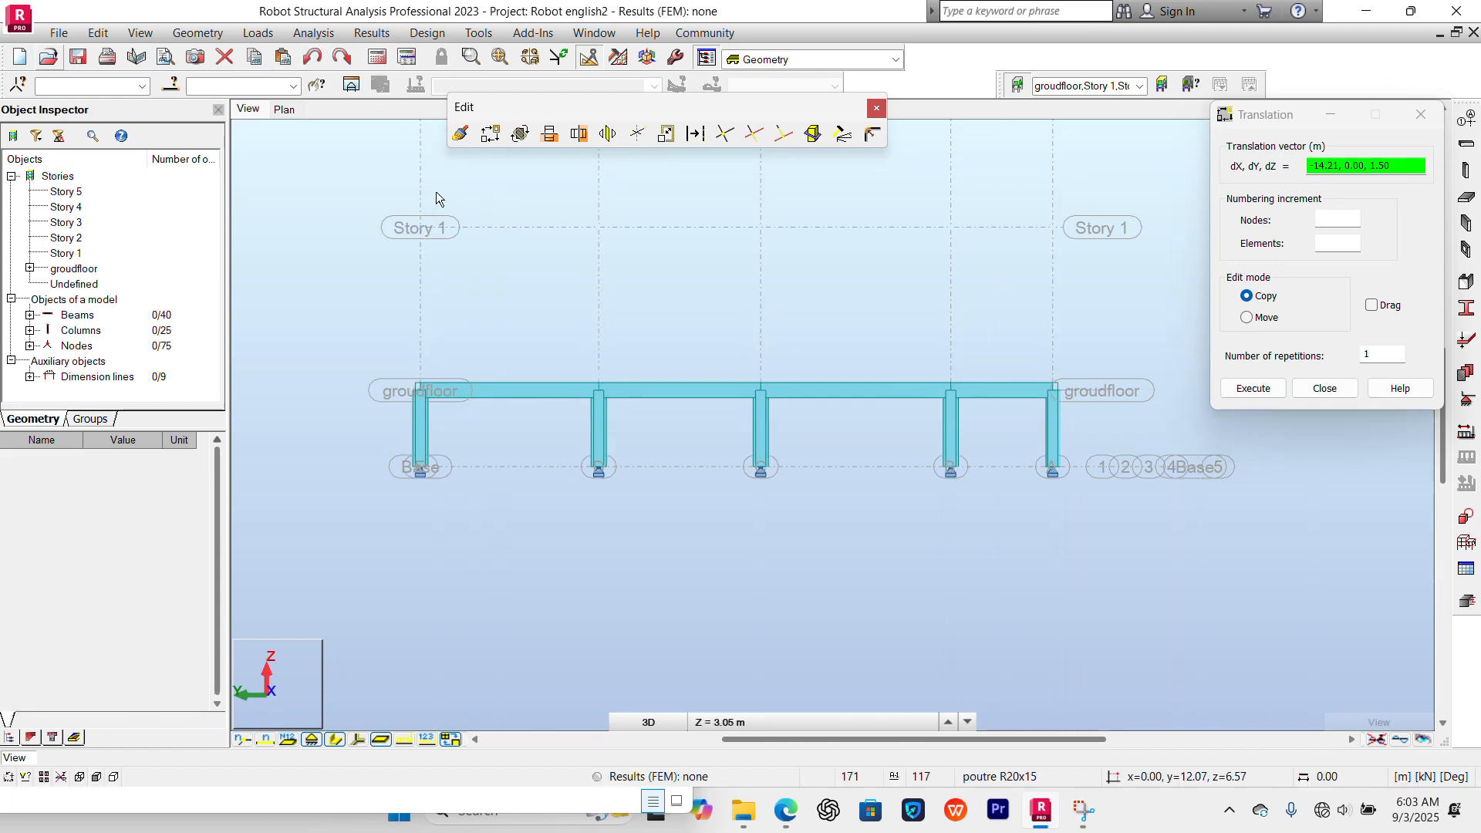
Reselect all ground-floor columns and copy them upward with Translation, using the vector 0,0,1.5.
left_click_drag(1094, 422, 340, 420)
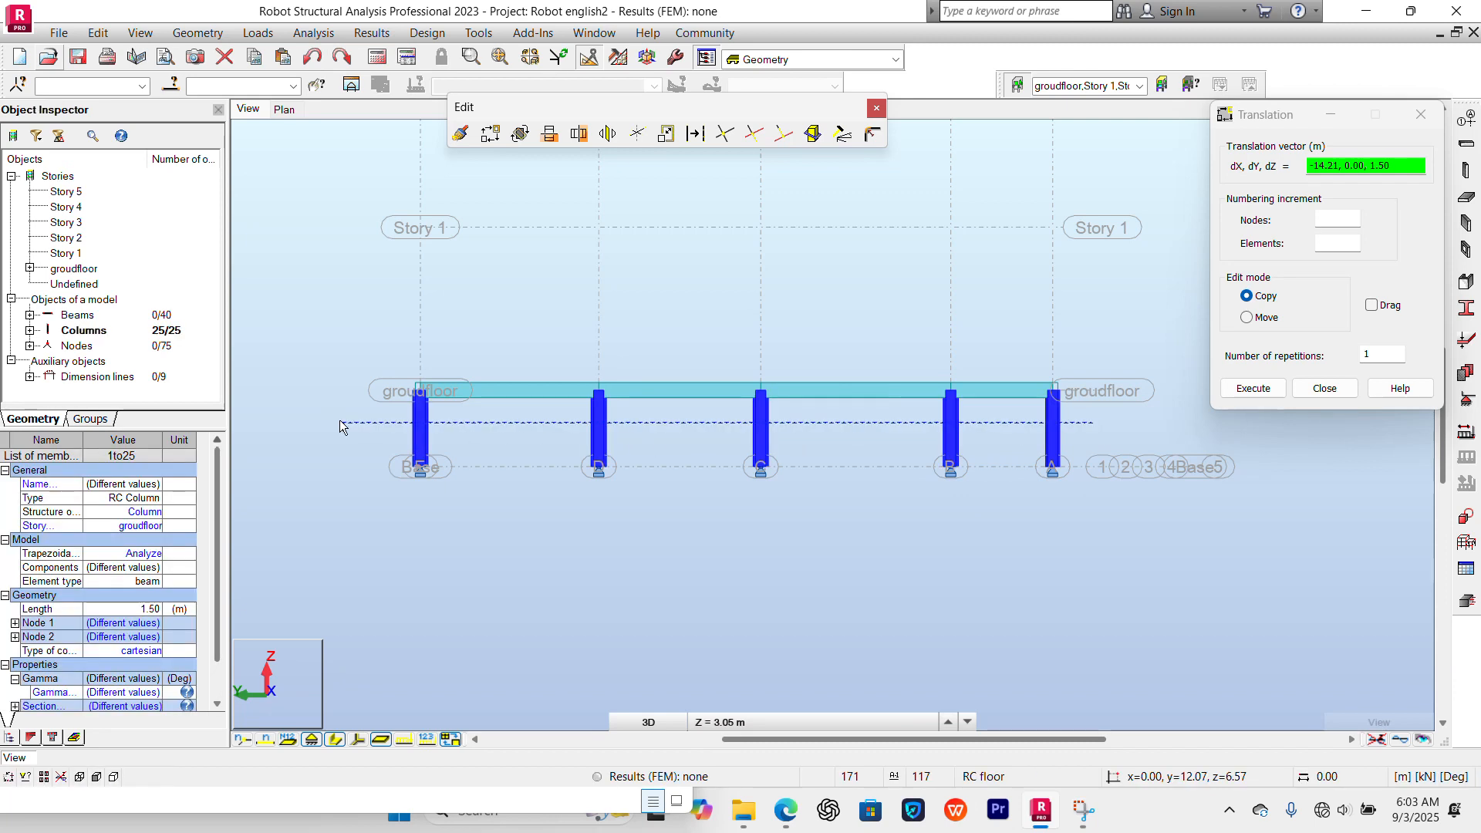
left_click(1278, 670)
left_click(1421, 115)
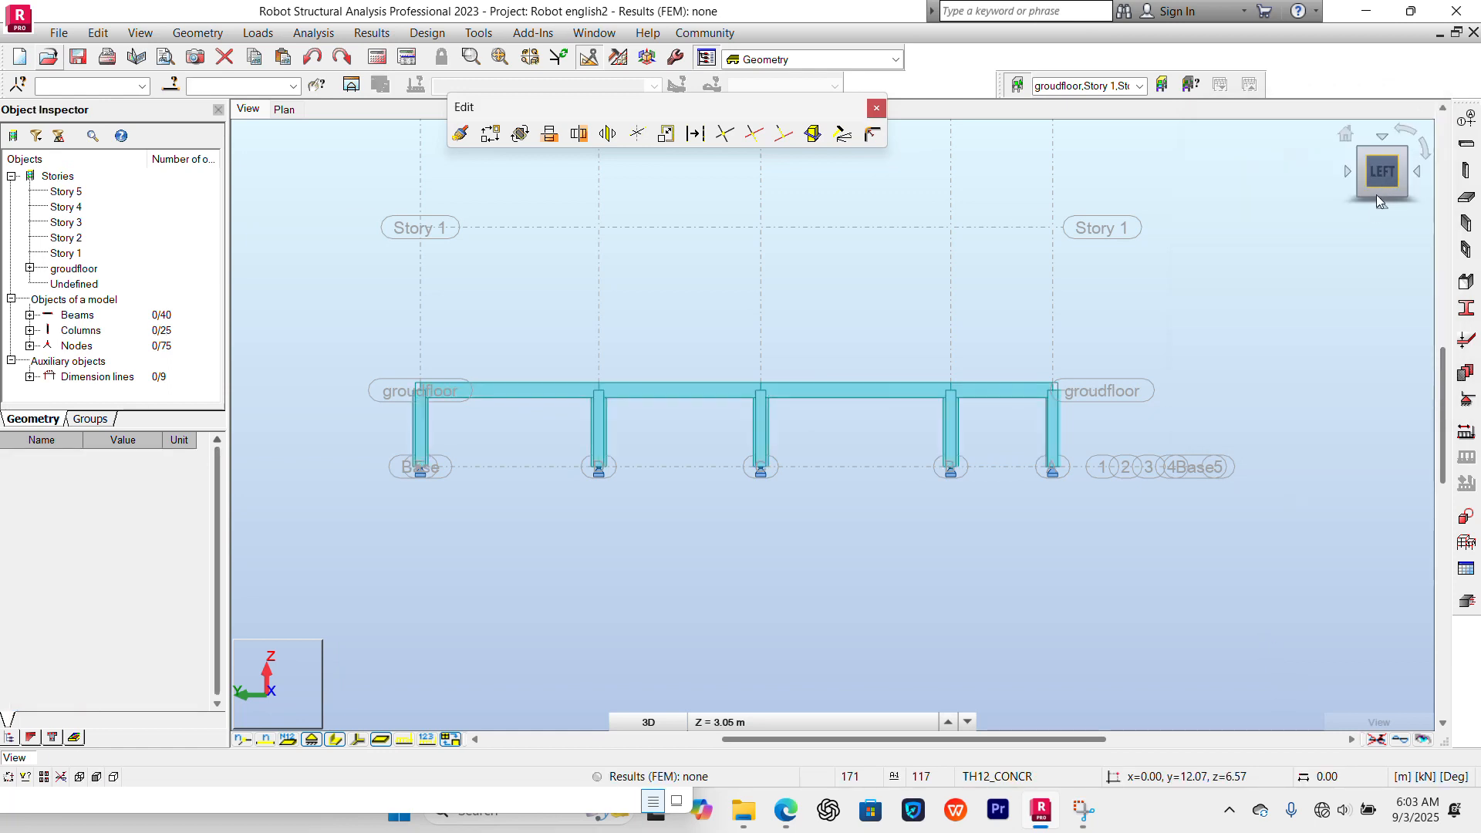
left_click_drag(981, 429, 689, 405)
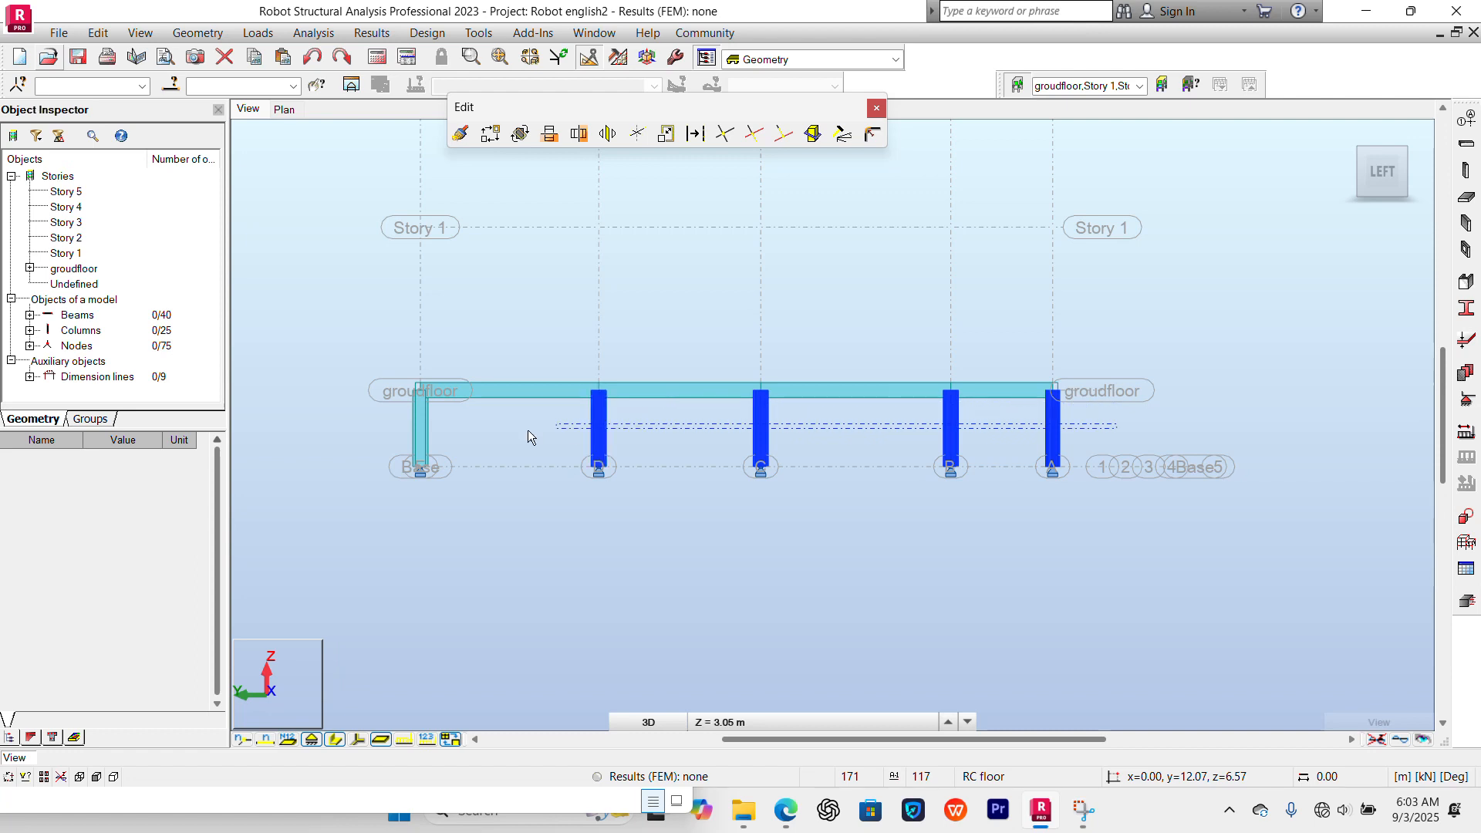
left_click_drag(528, 432, 367, 431)
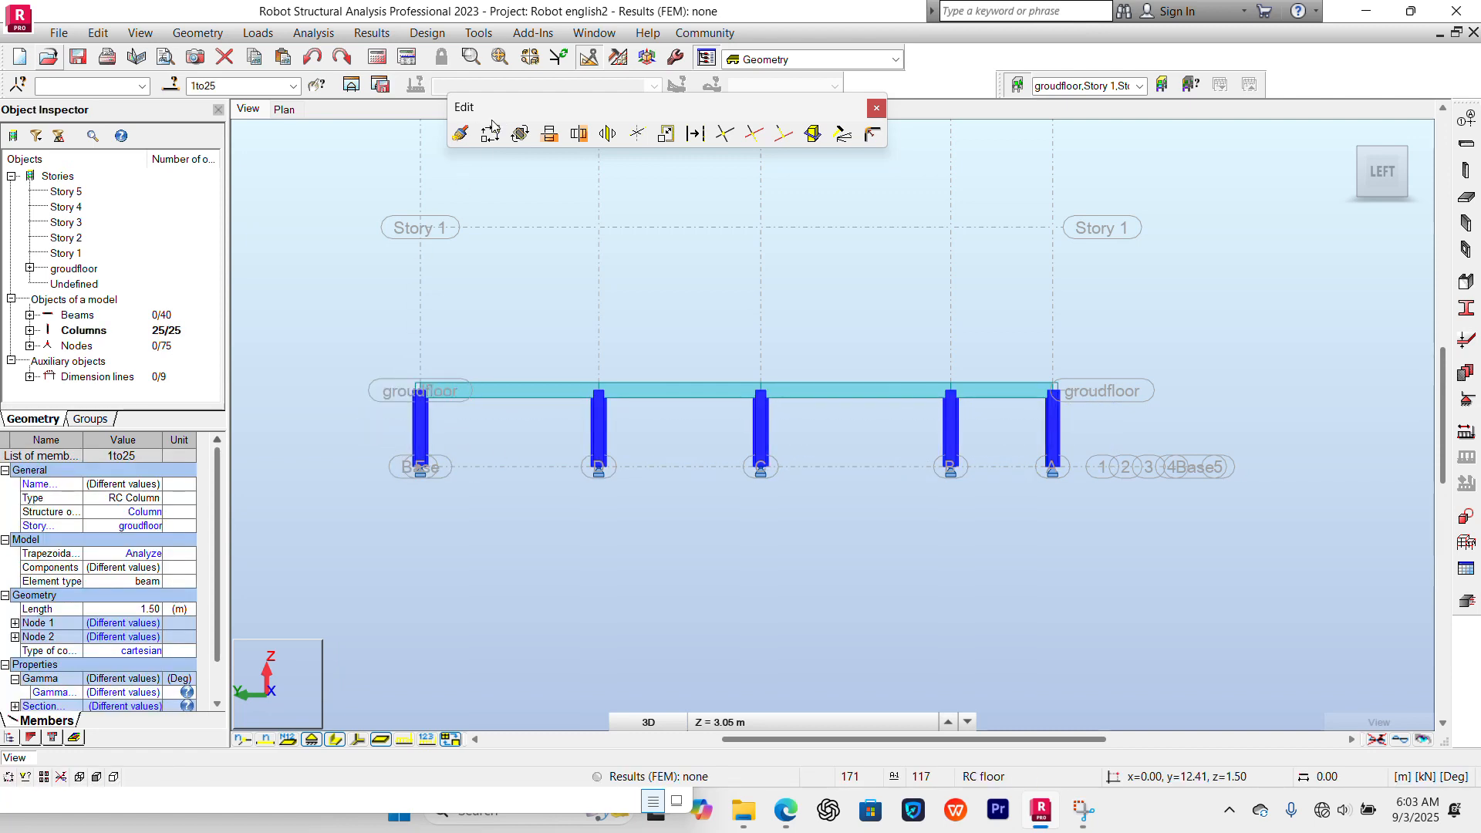
left_click_drag(491, 128, 505, 145)
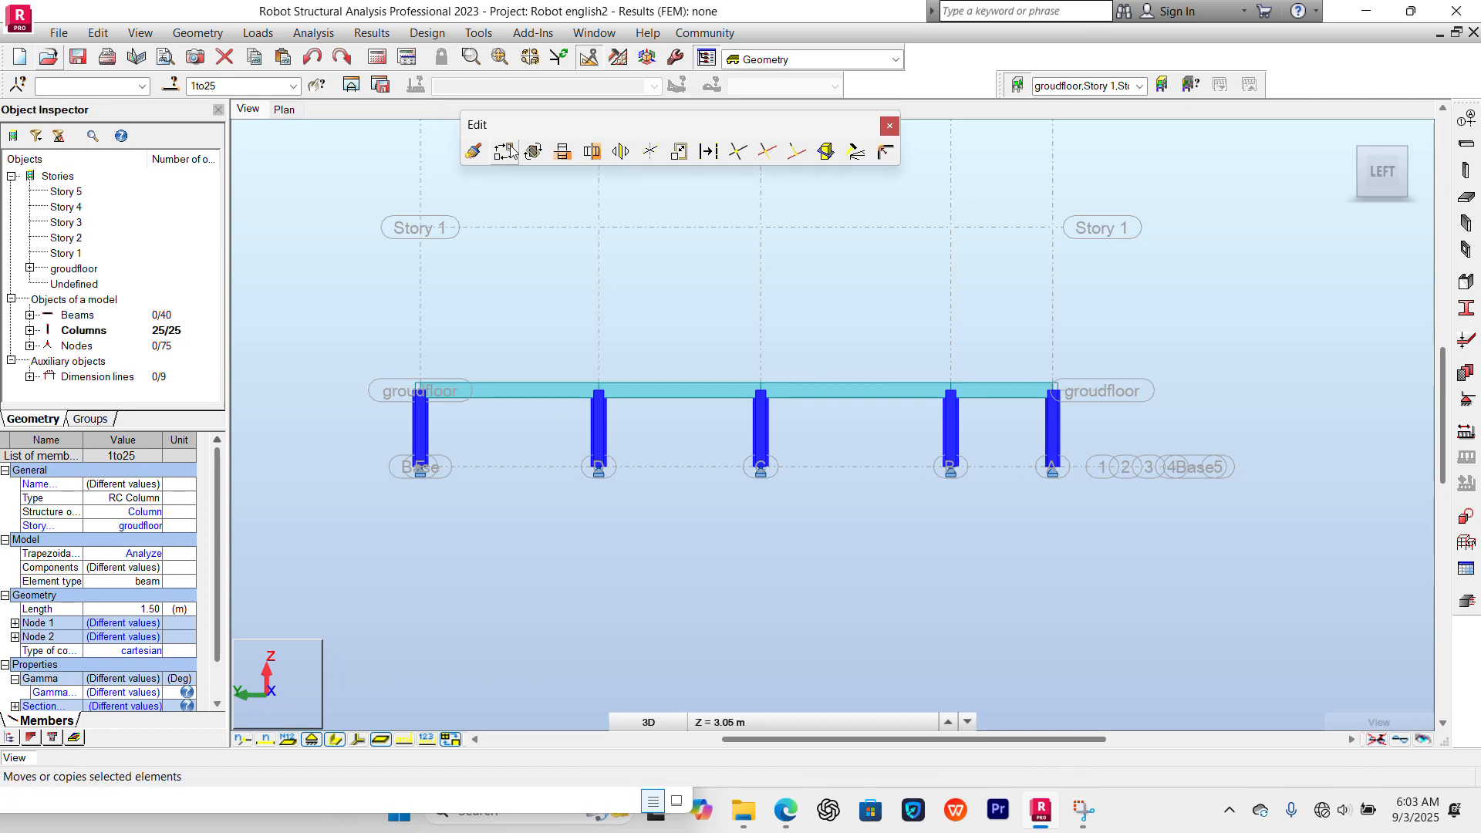
left_click(504, 152)
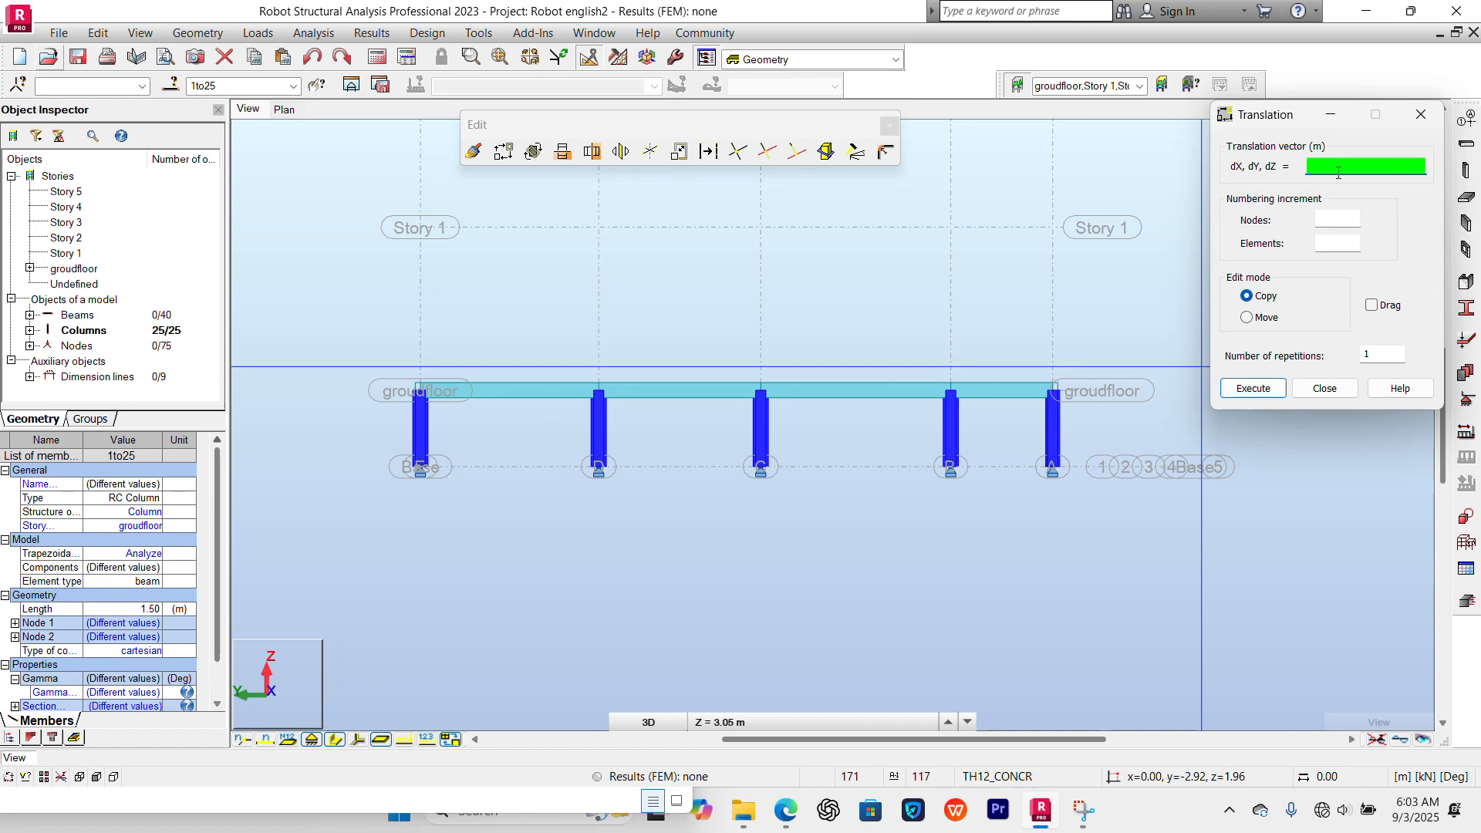
type("0,0,1.5")
left_click(1271, 389)
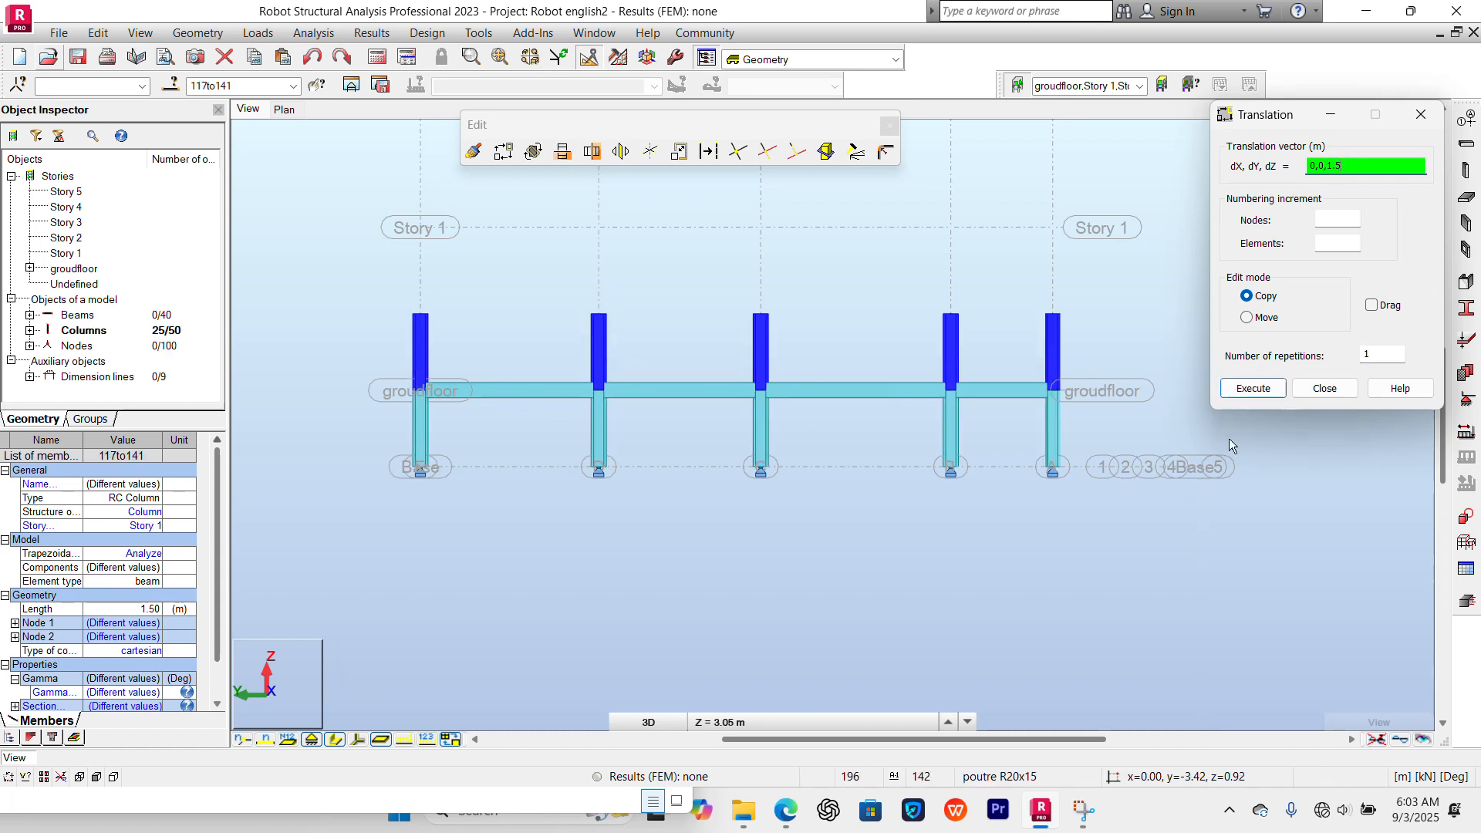
left_click(1312, 388)
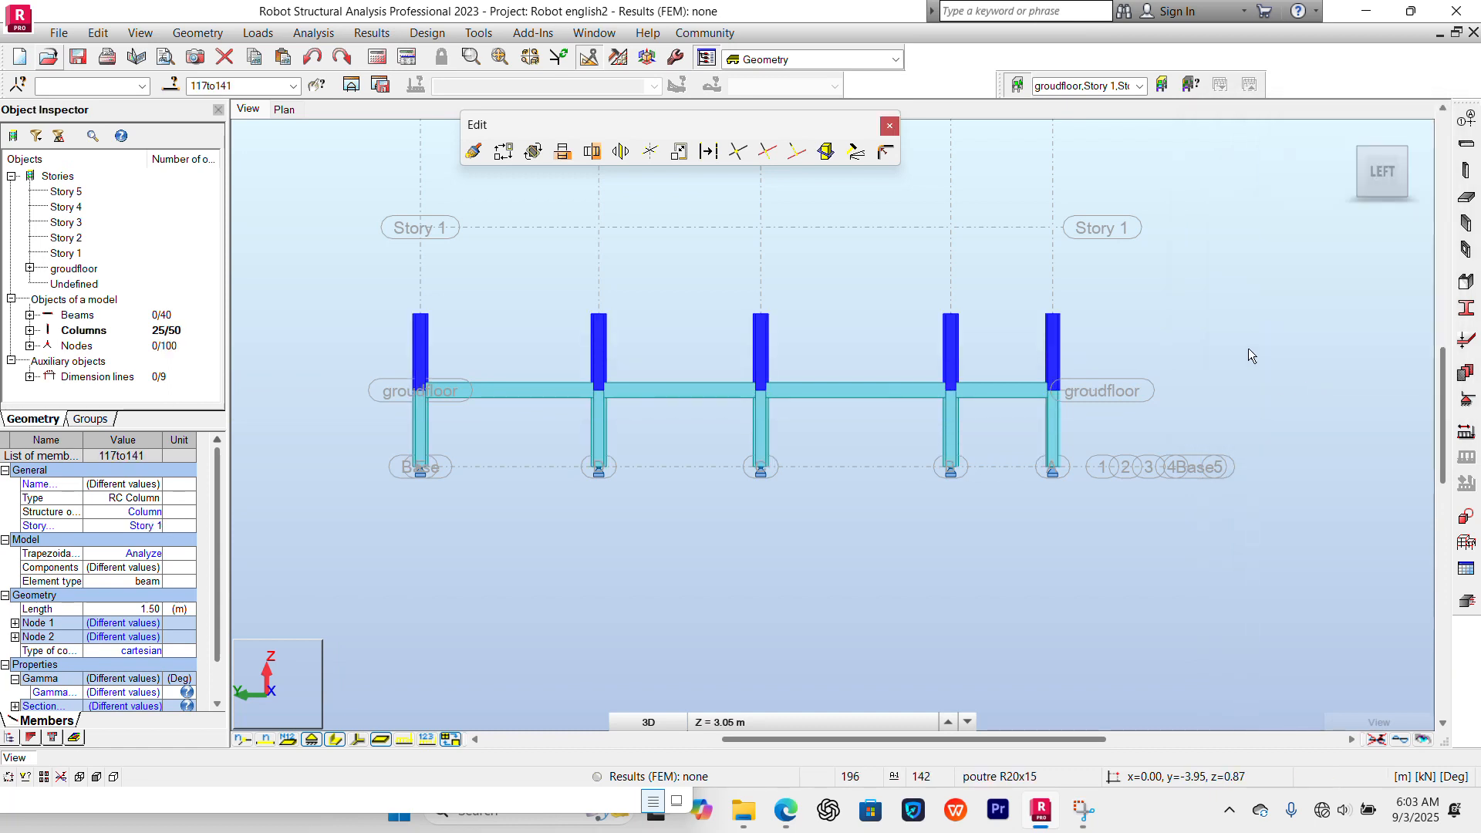
Select the top nodes of the copied columns and move them with Translation by 0,0,1.7, with Drag enabled.
left_click(1207, 302)
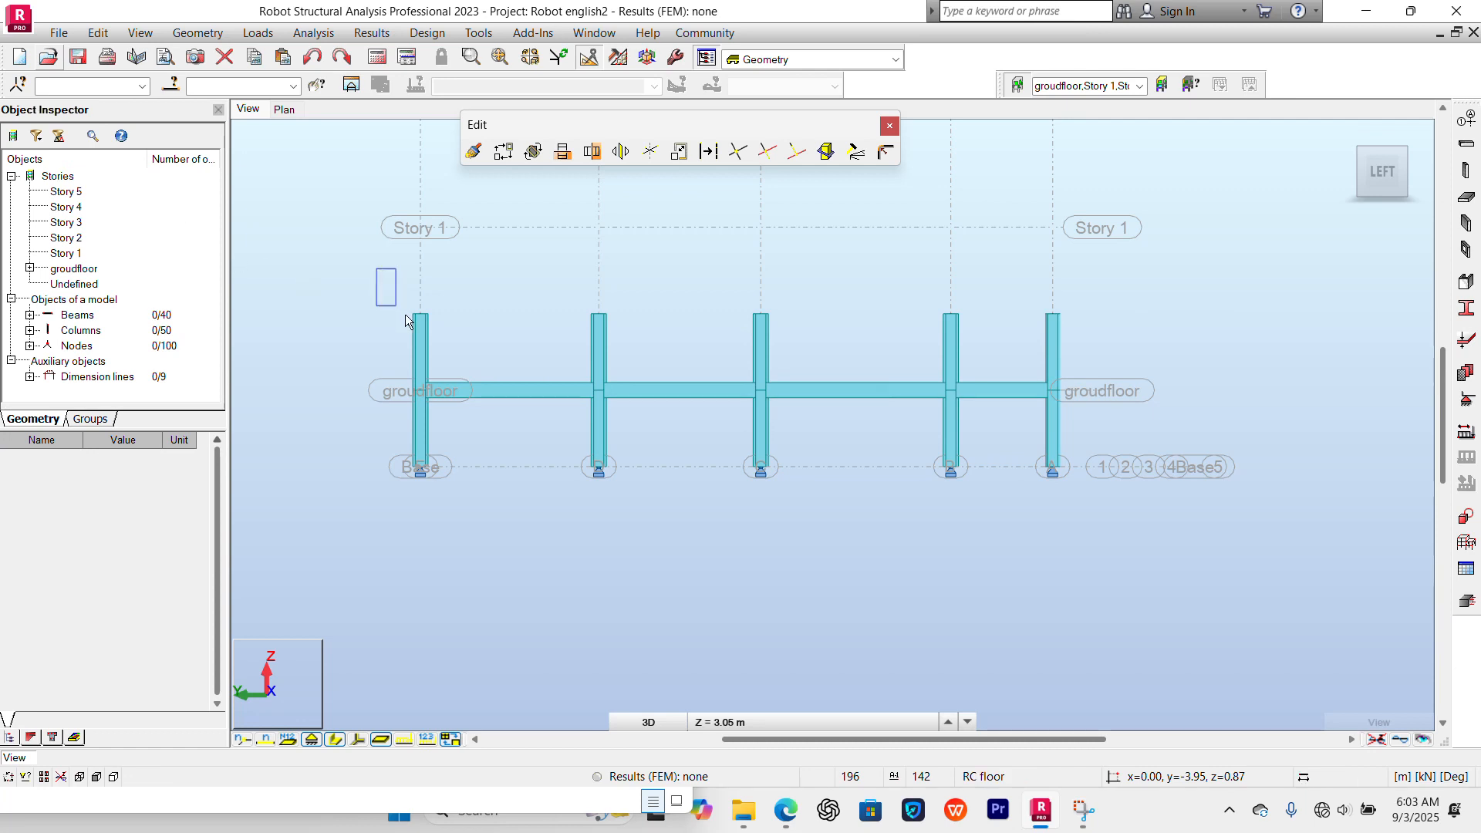
left_click_drag(406, 320, 1108, 332)
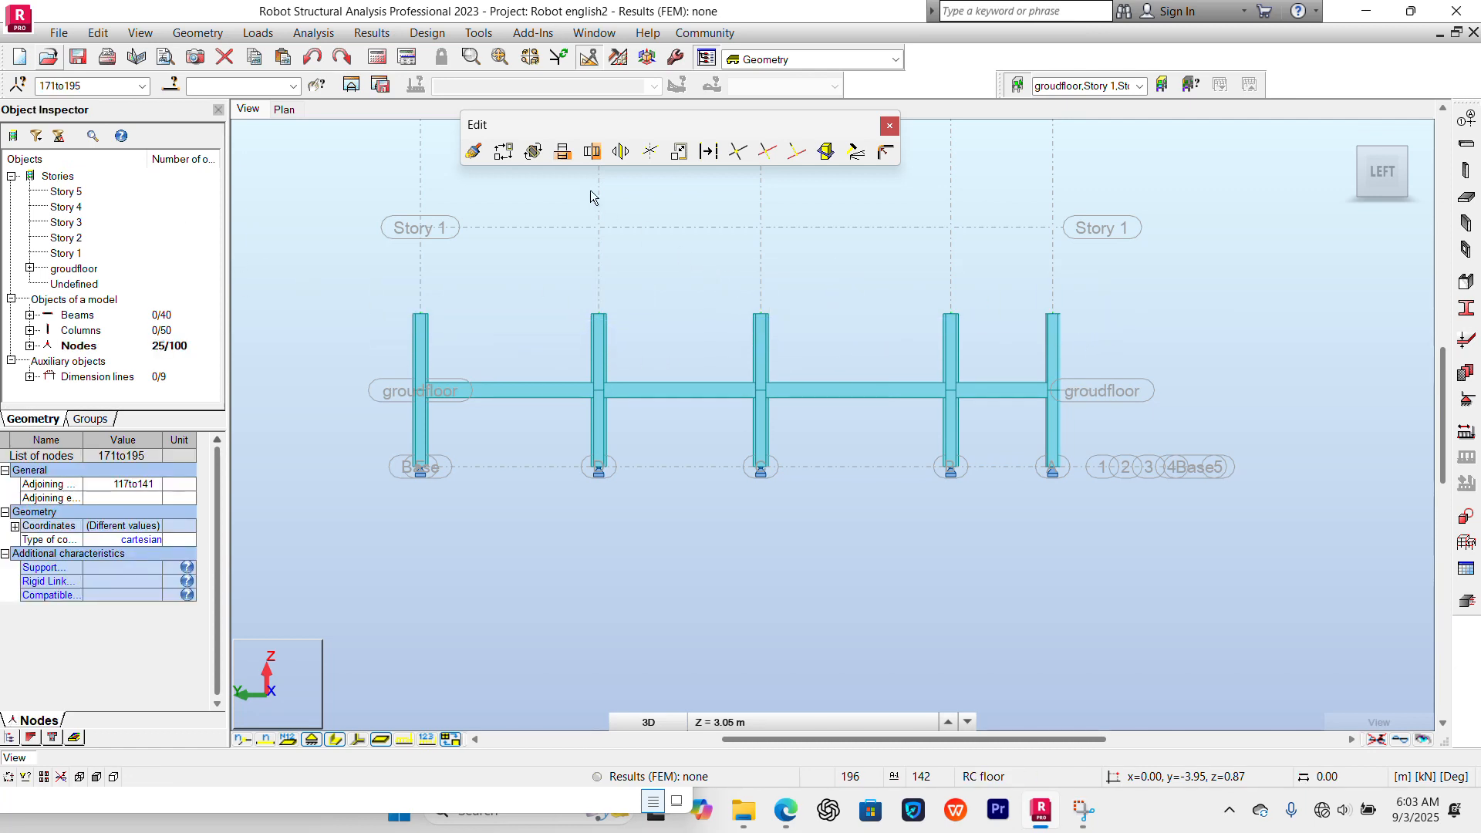
left_click(504, 152)
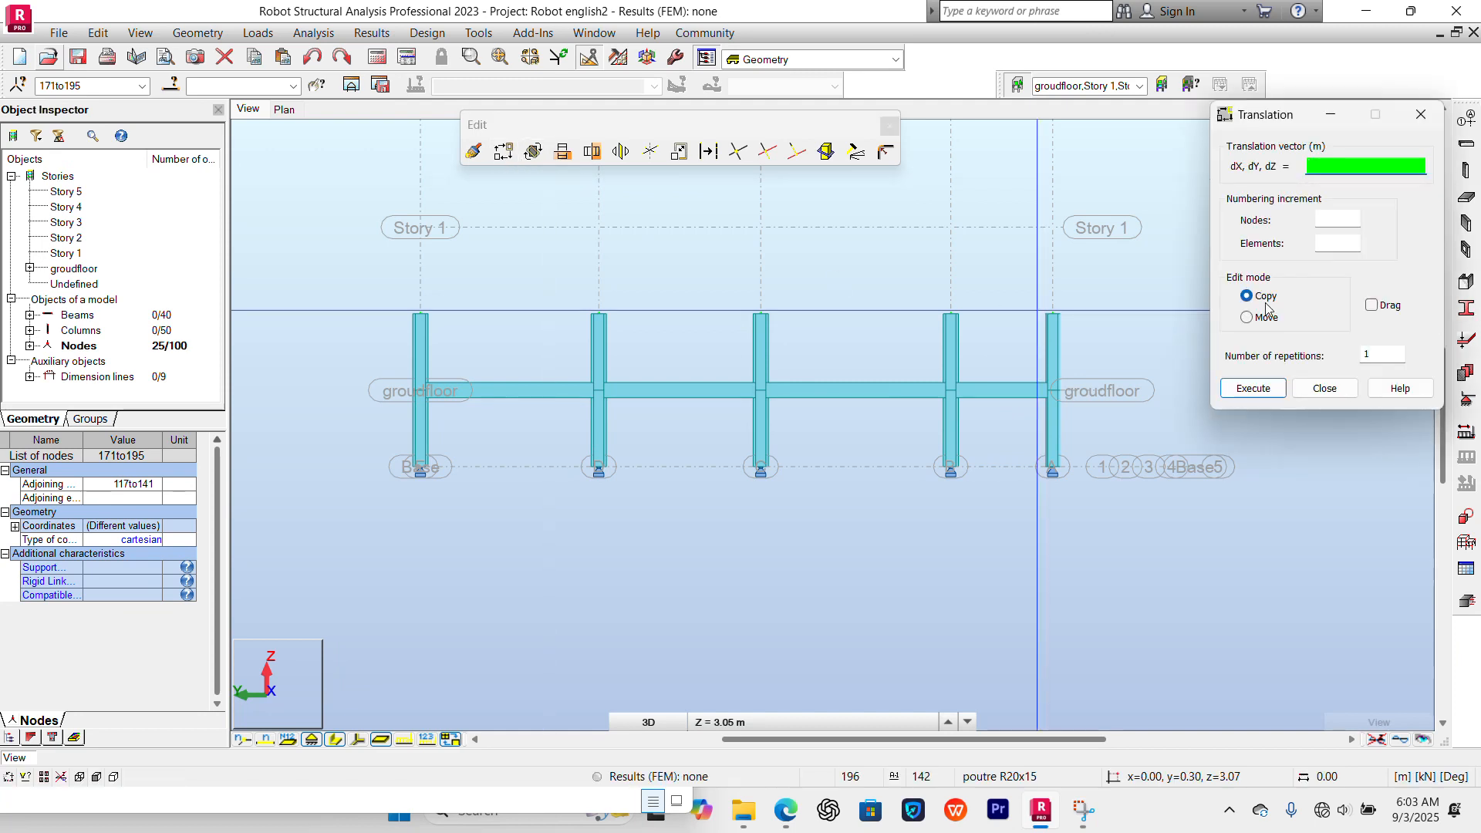
left_click(1249, 321)
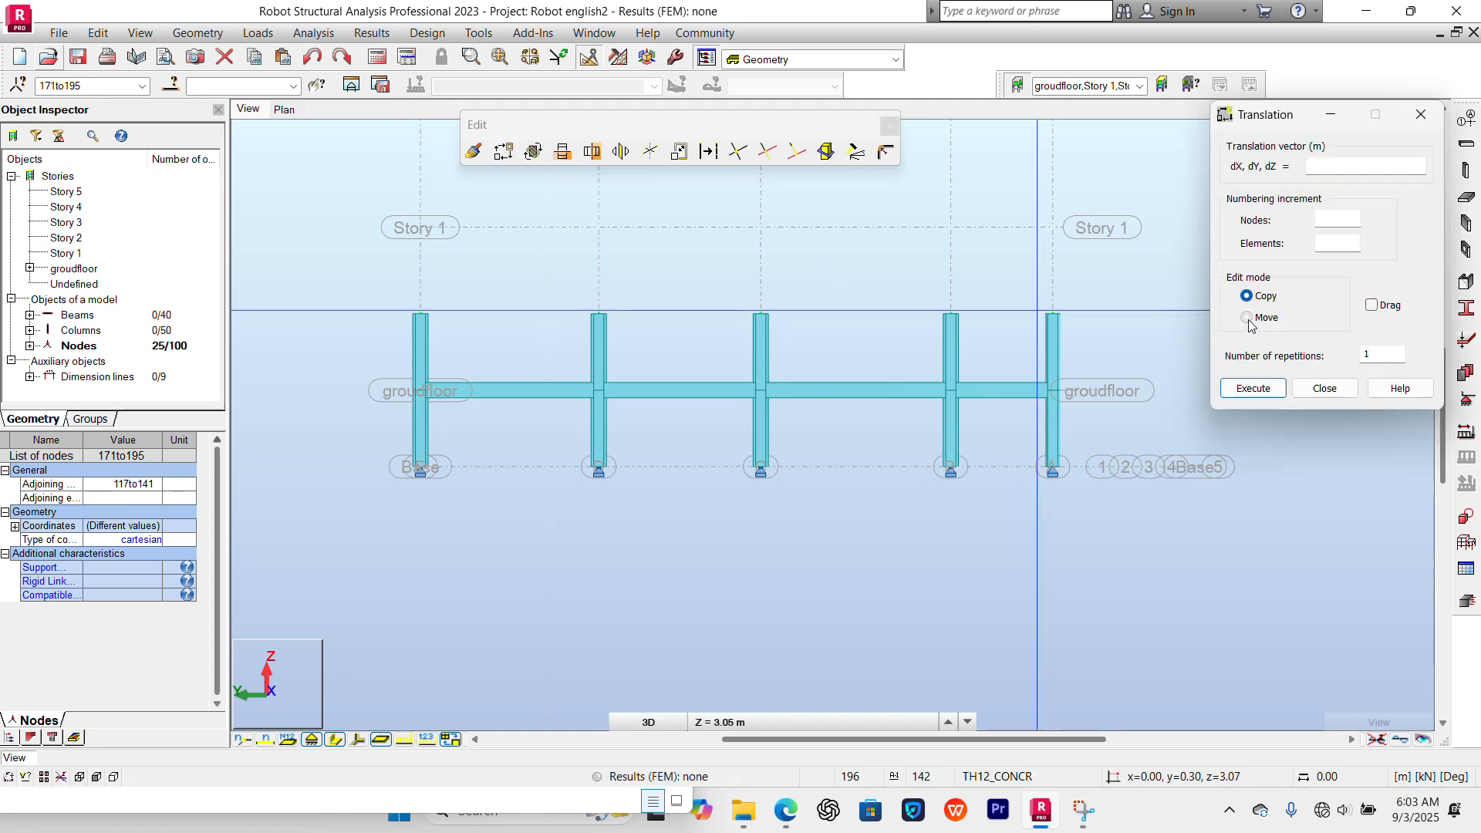
left_click(1372, 307)
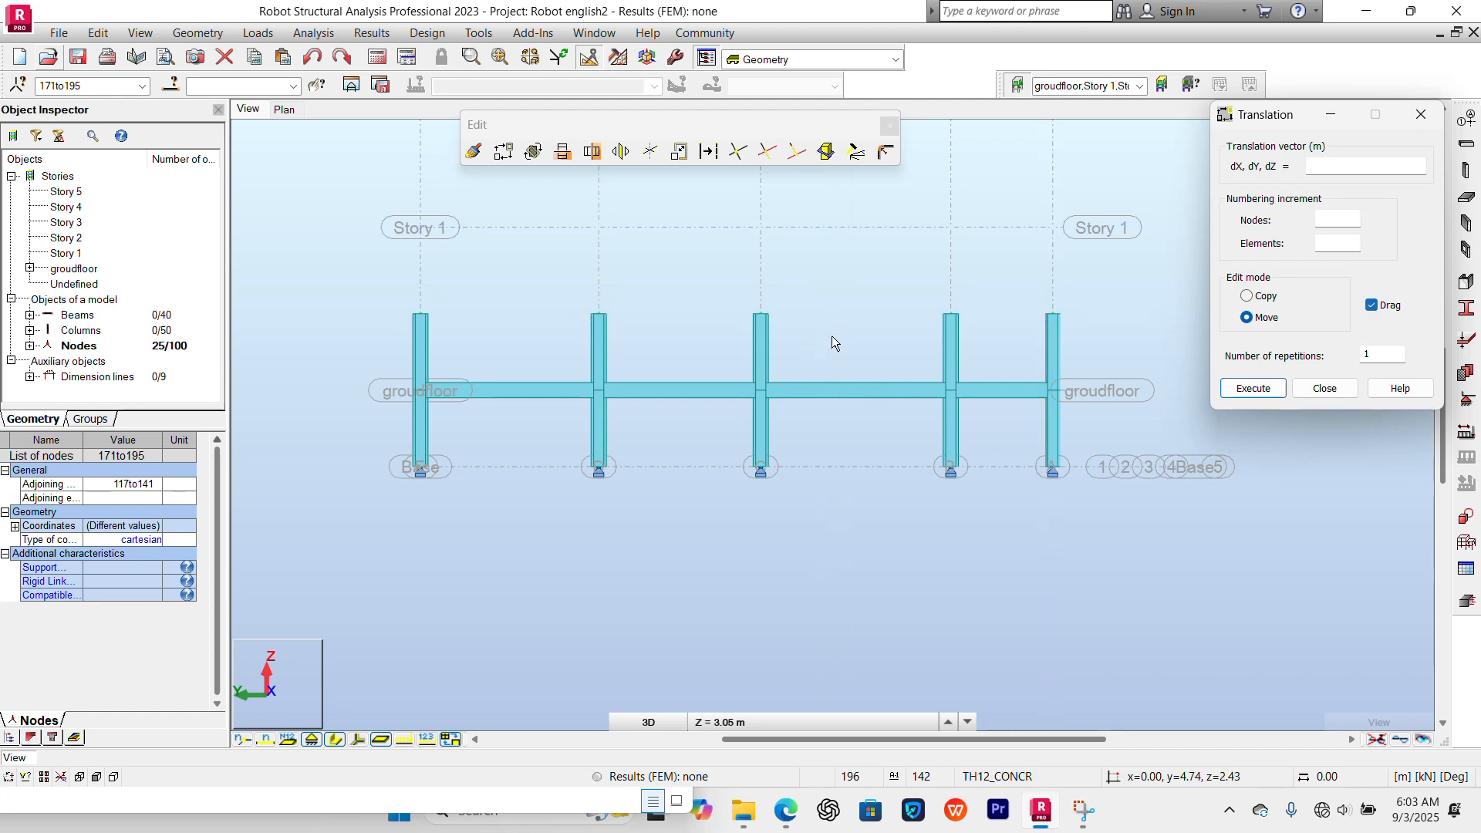
left_click(1316, 167)
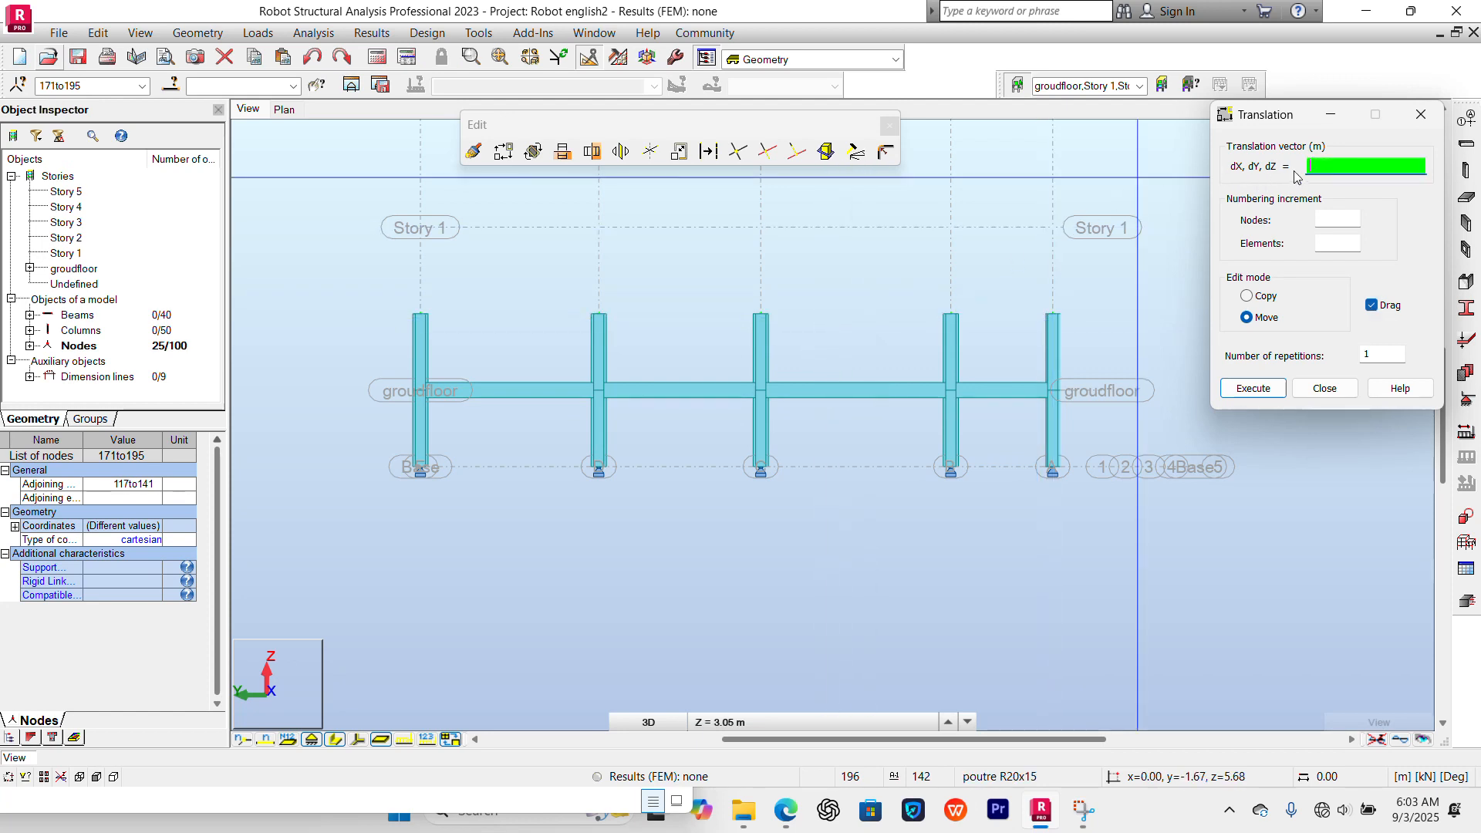
type("0,0,1.7")
left_click(1254, 389)
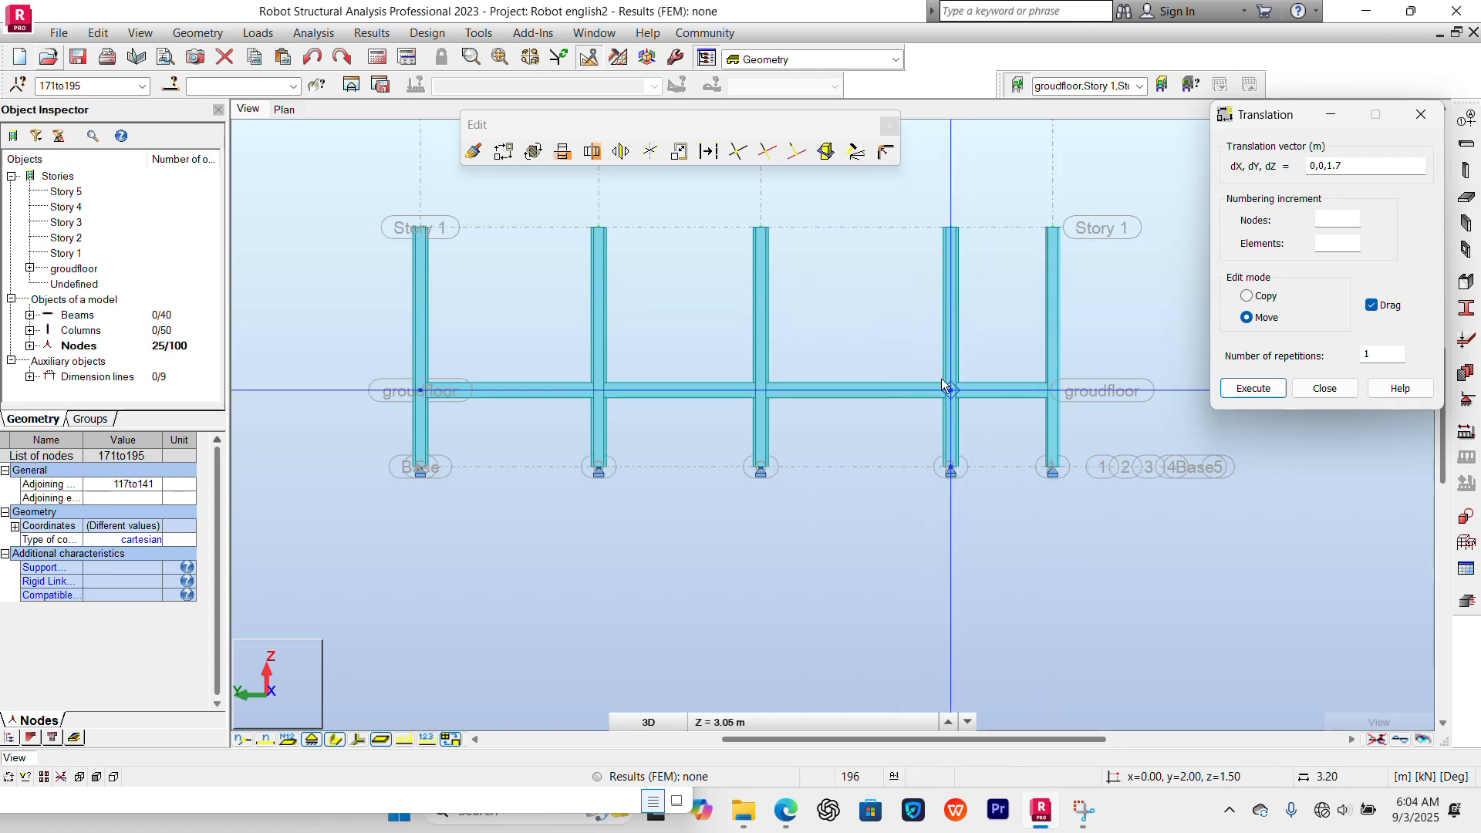
left_click(1309, 387)
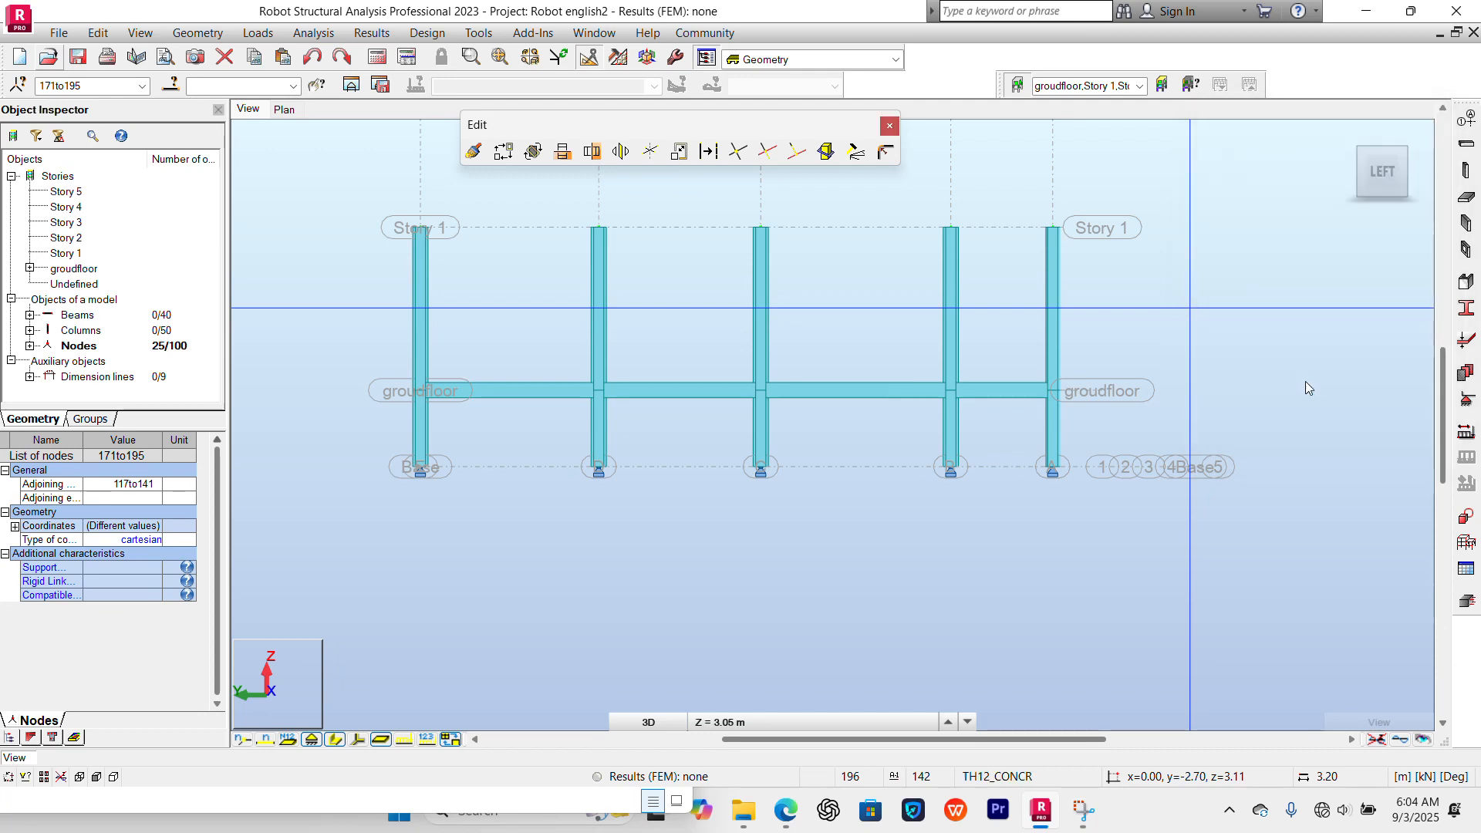
left_click(1250, 337)
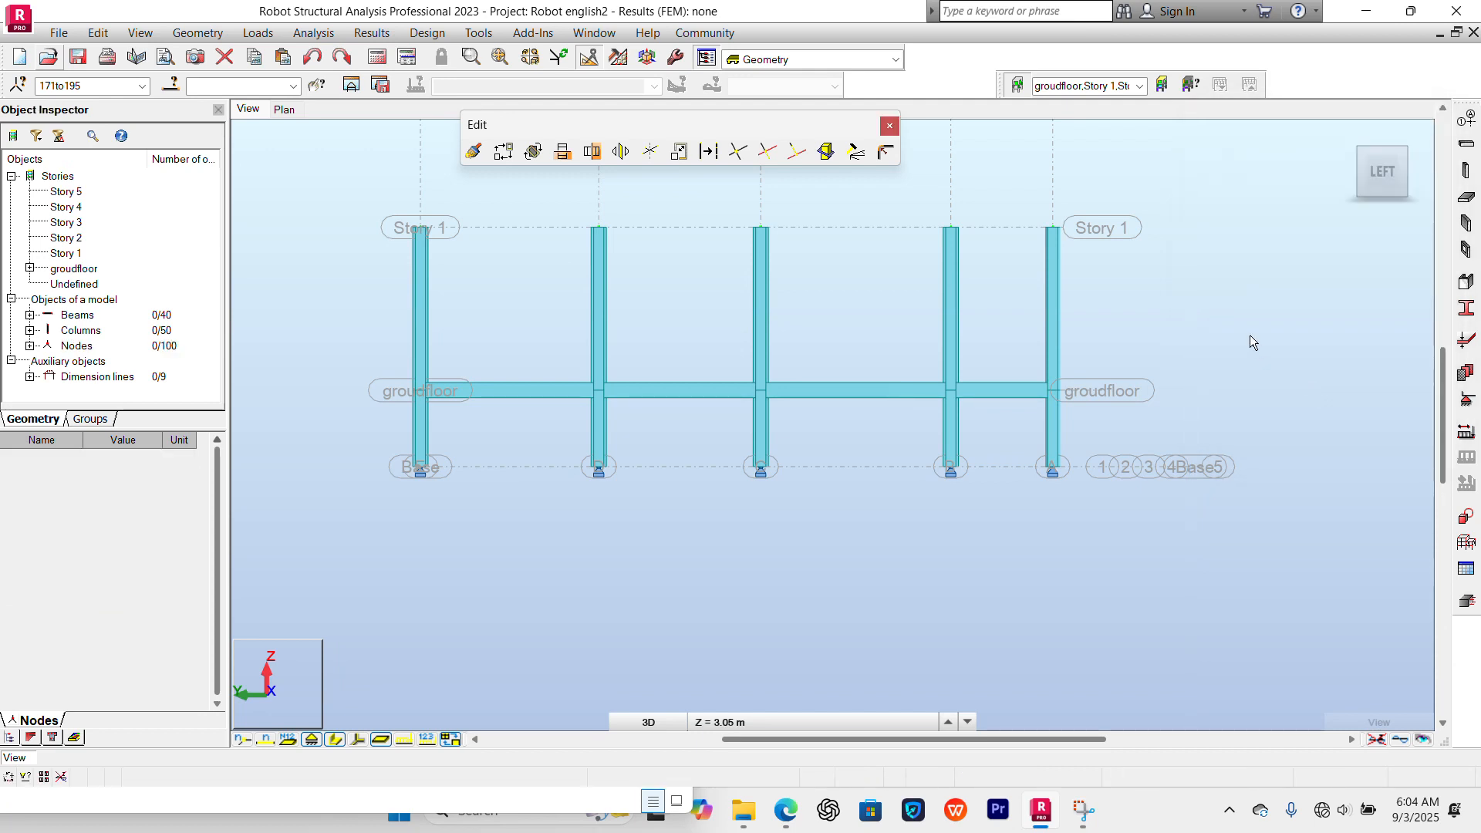
Examine the top levels and heights of the defined stories in the Stories dialog.
left_click(1162, 87)
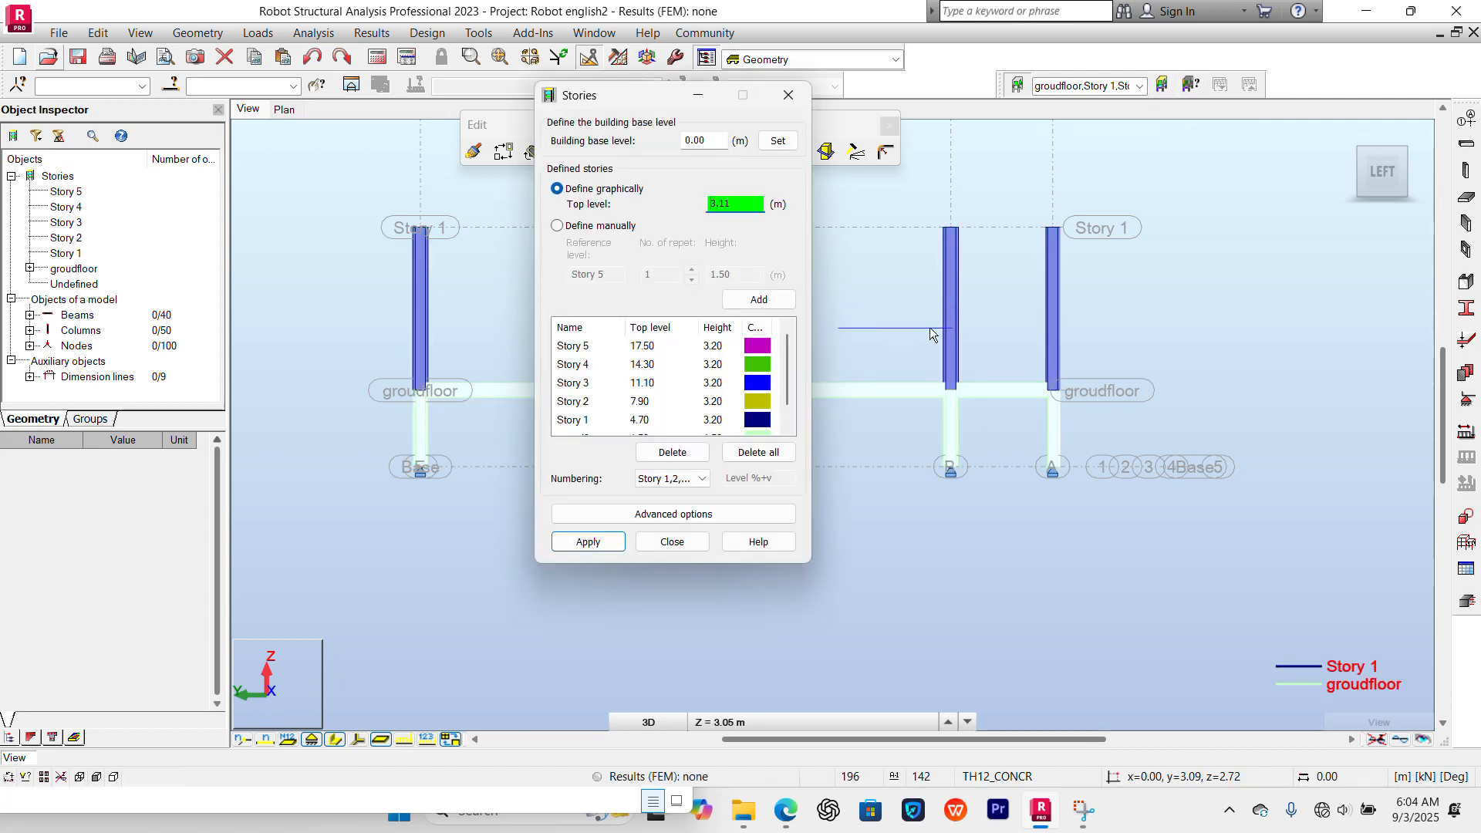
scroll(948, 312, "down", 1)
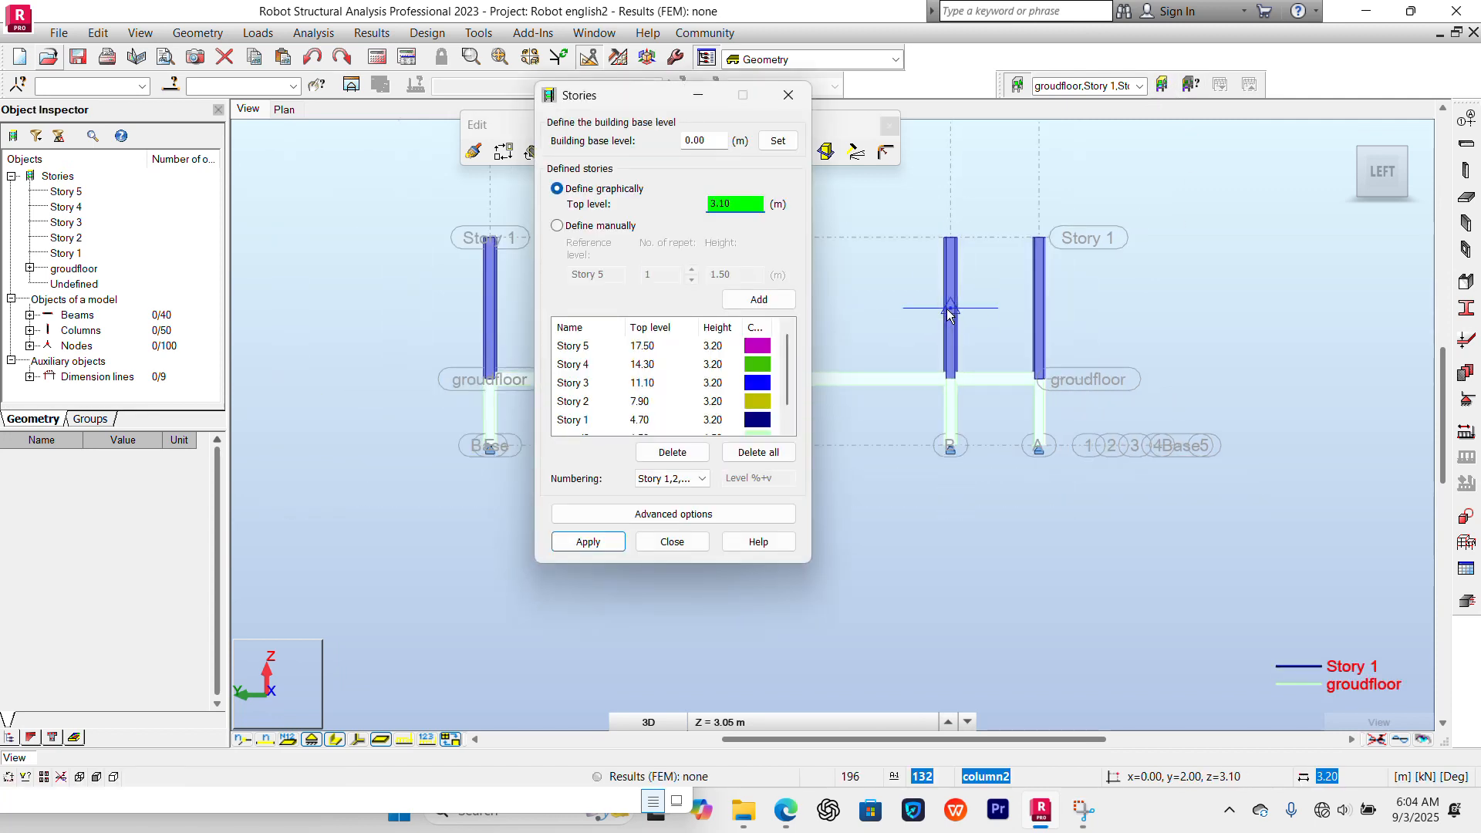
scroll(770, 407, "down", 1)
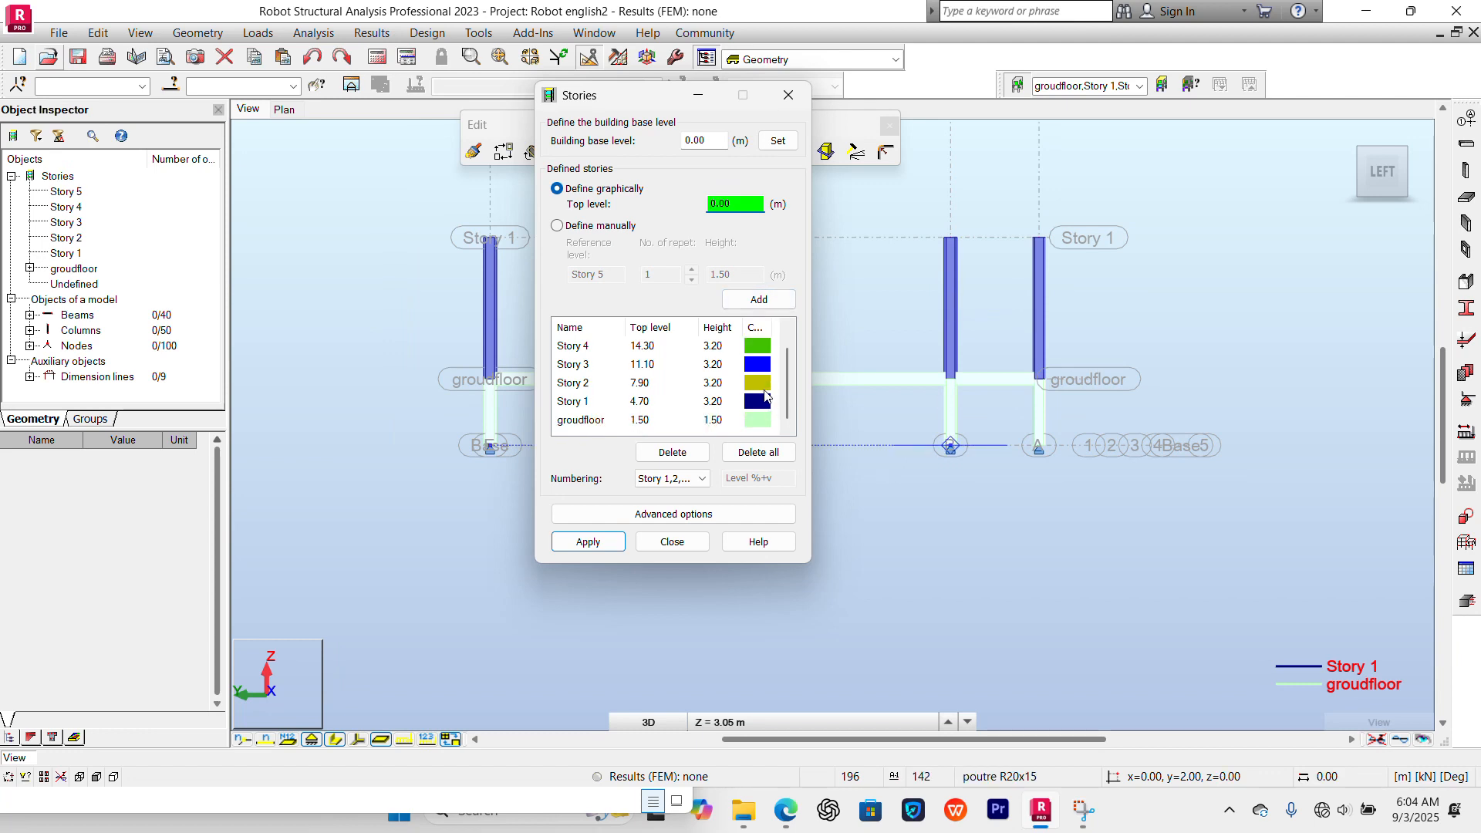
scroll(765, 396, "up", 1)
scroll(760, 389, "down", 1)
scroll(756, 385, "up", 1)
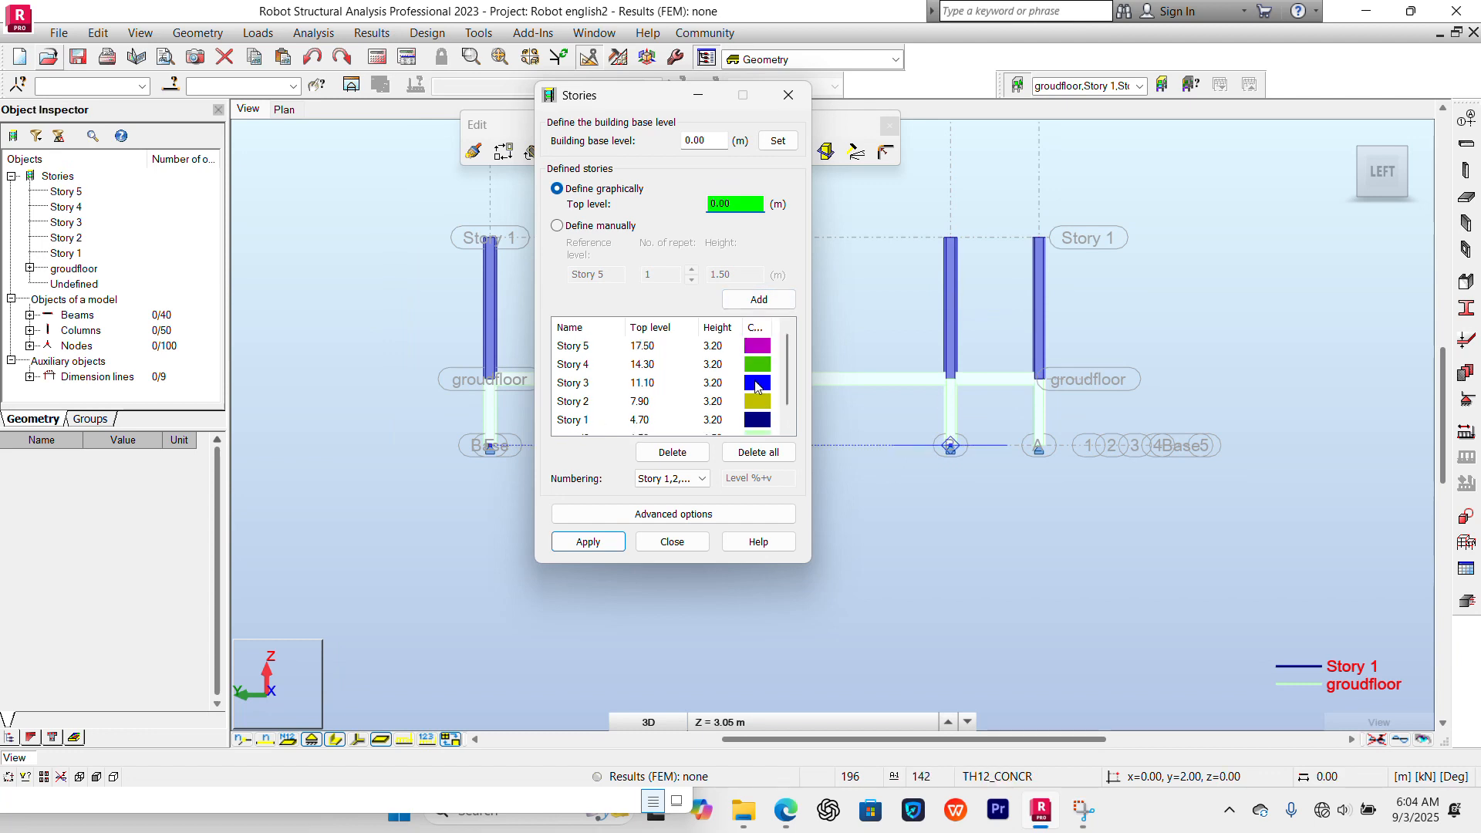
scroll(756, 387, "down", 1)
left_click(800, 88)
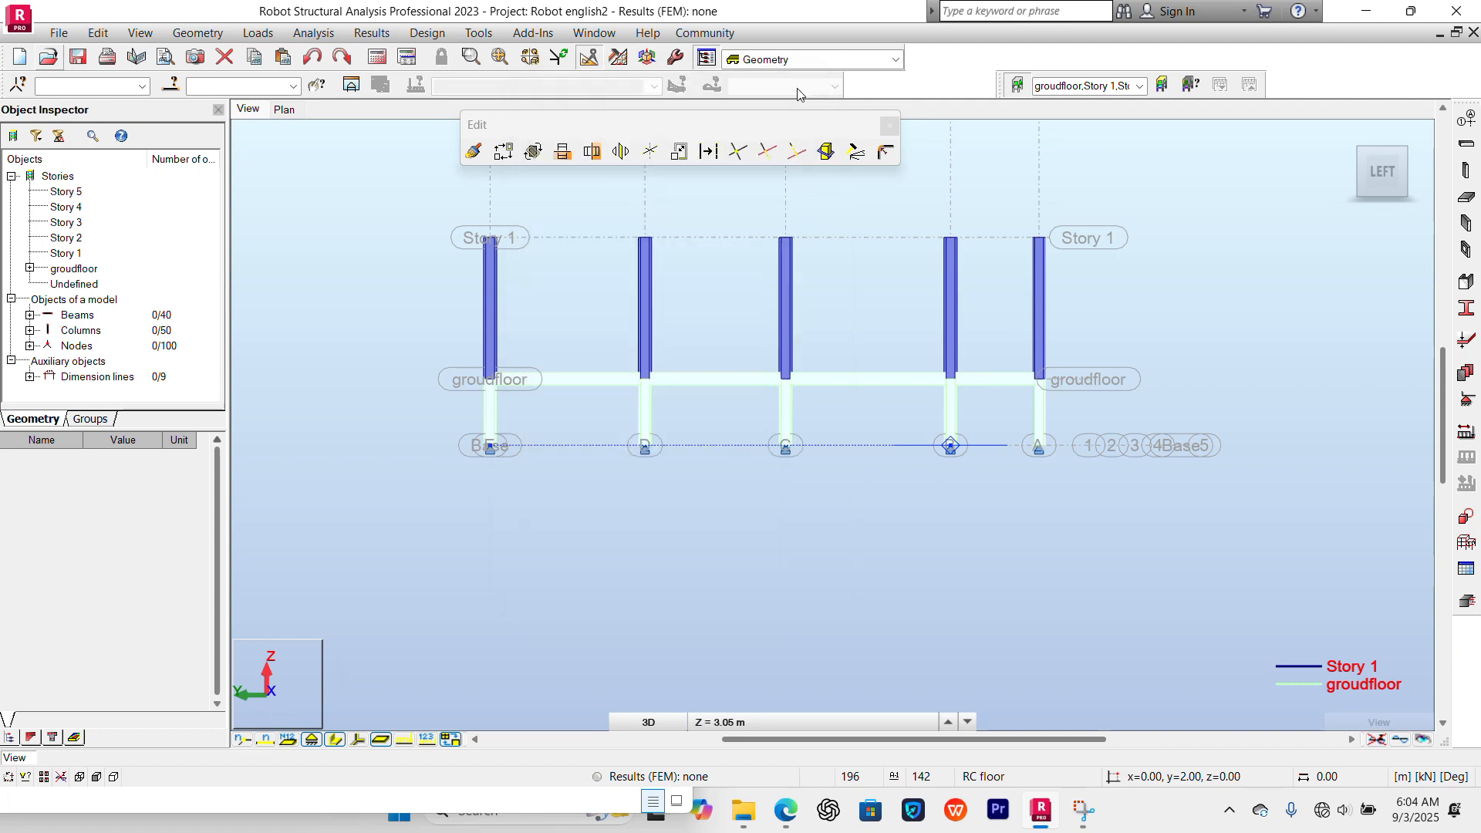
Select all ground-floor beams and copy them to Story 1 with Translation, picking the vector along grid line B from groudfloor to Story 1.
middle_click_drag(1151, 290, 1145, 354)
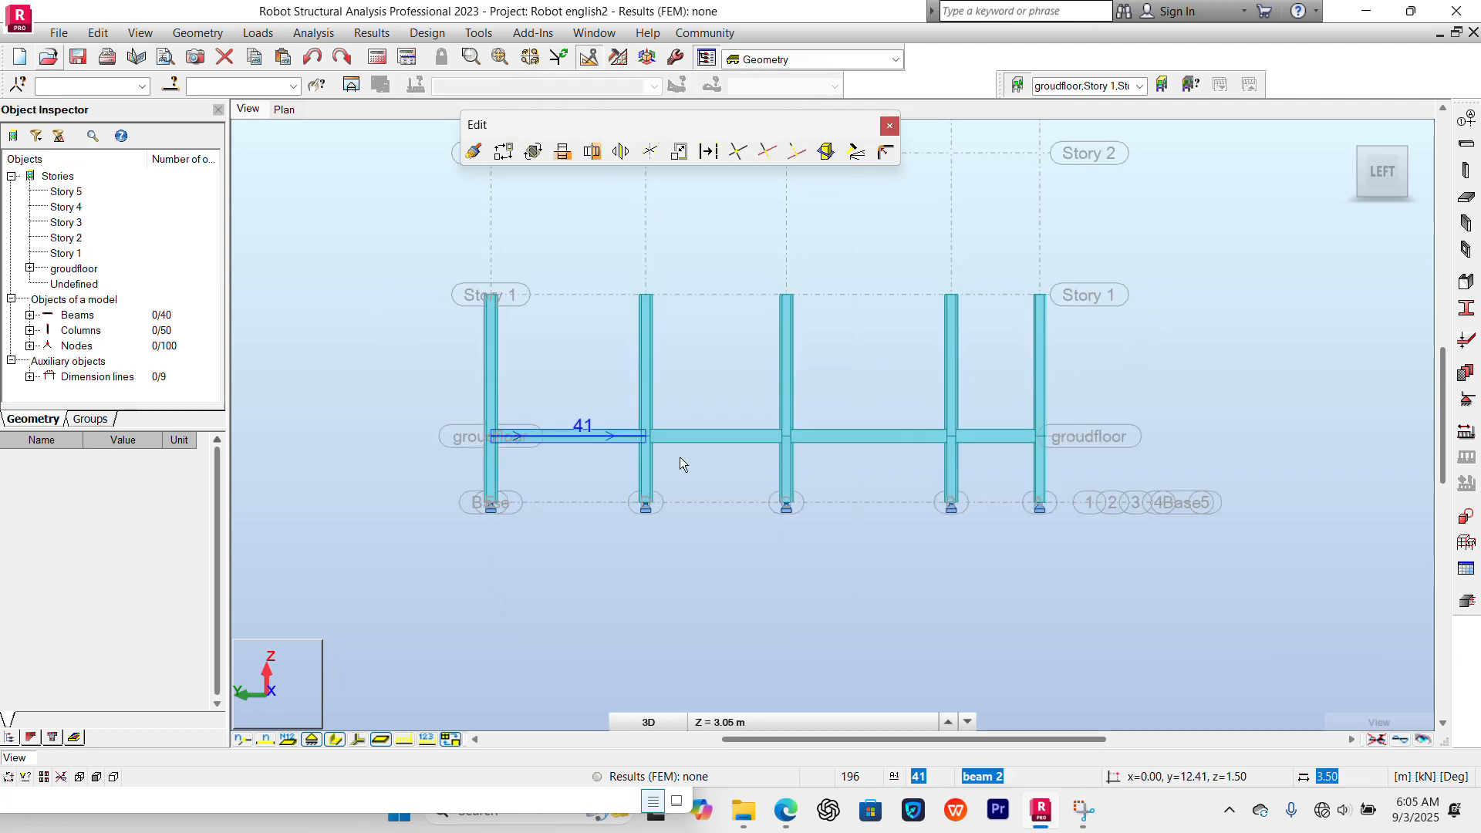
left_click_drag(362, 388, 1104, 450)
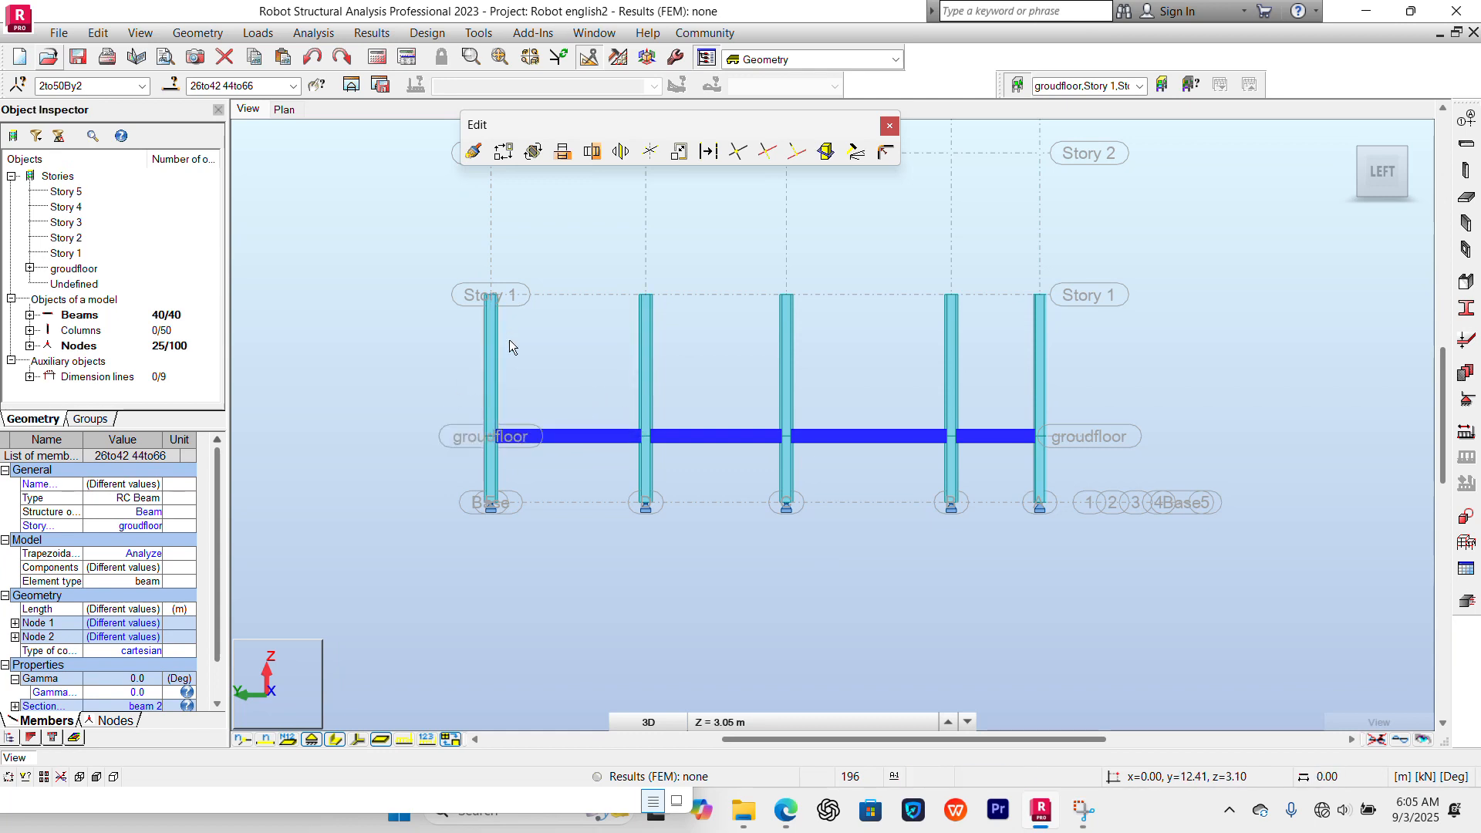
left_click(503, 151)
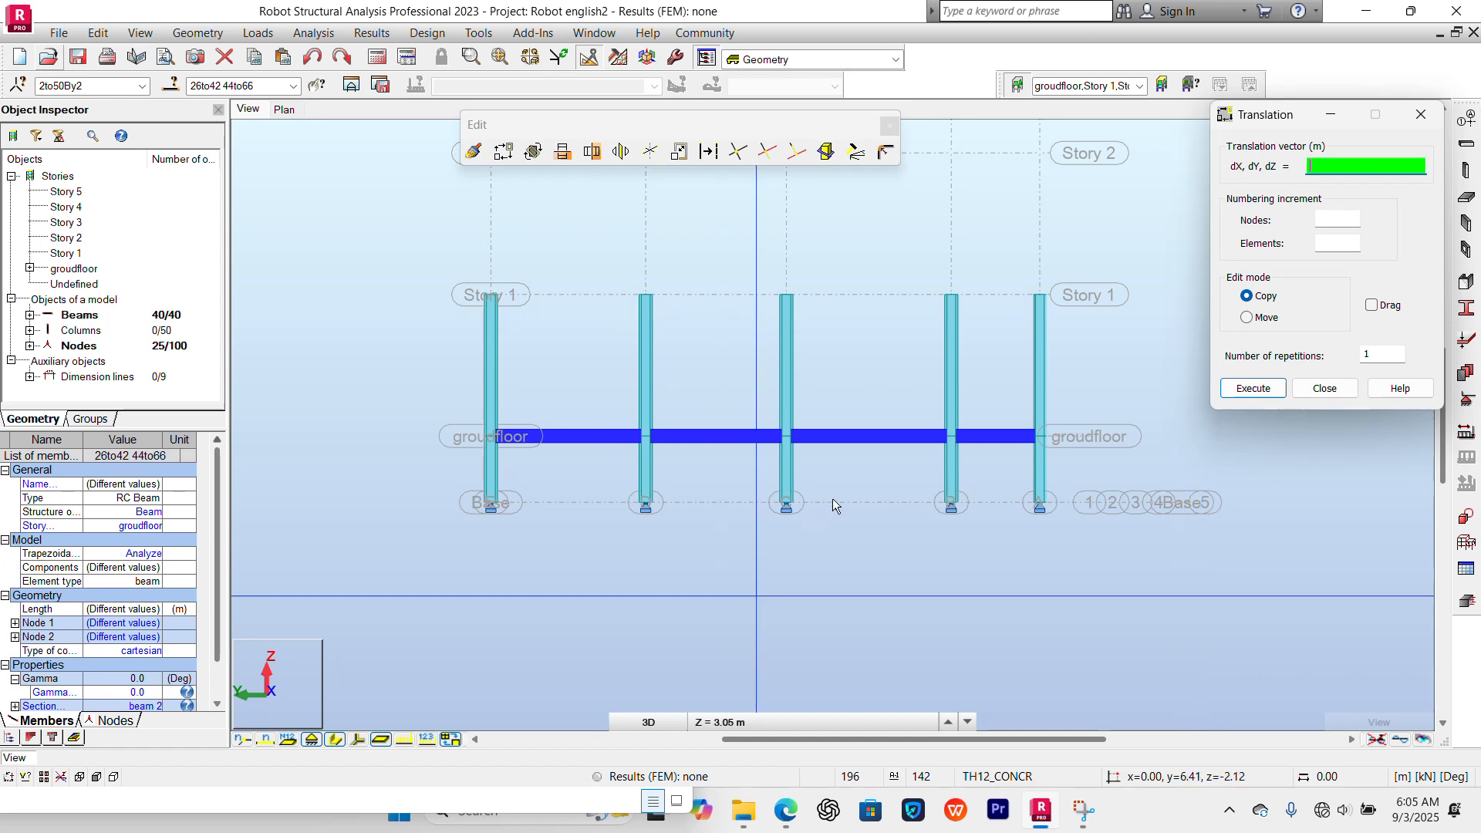
left_click(946, 433)
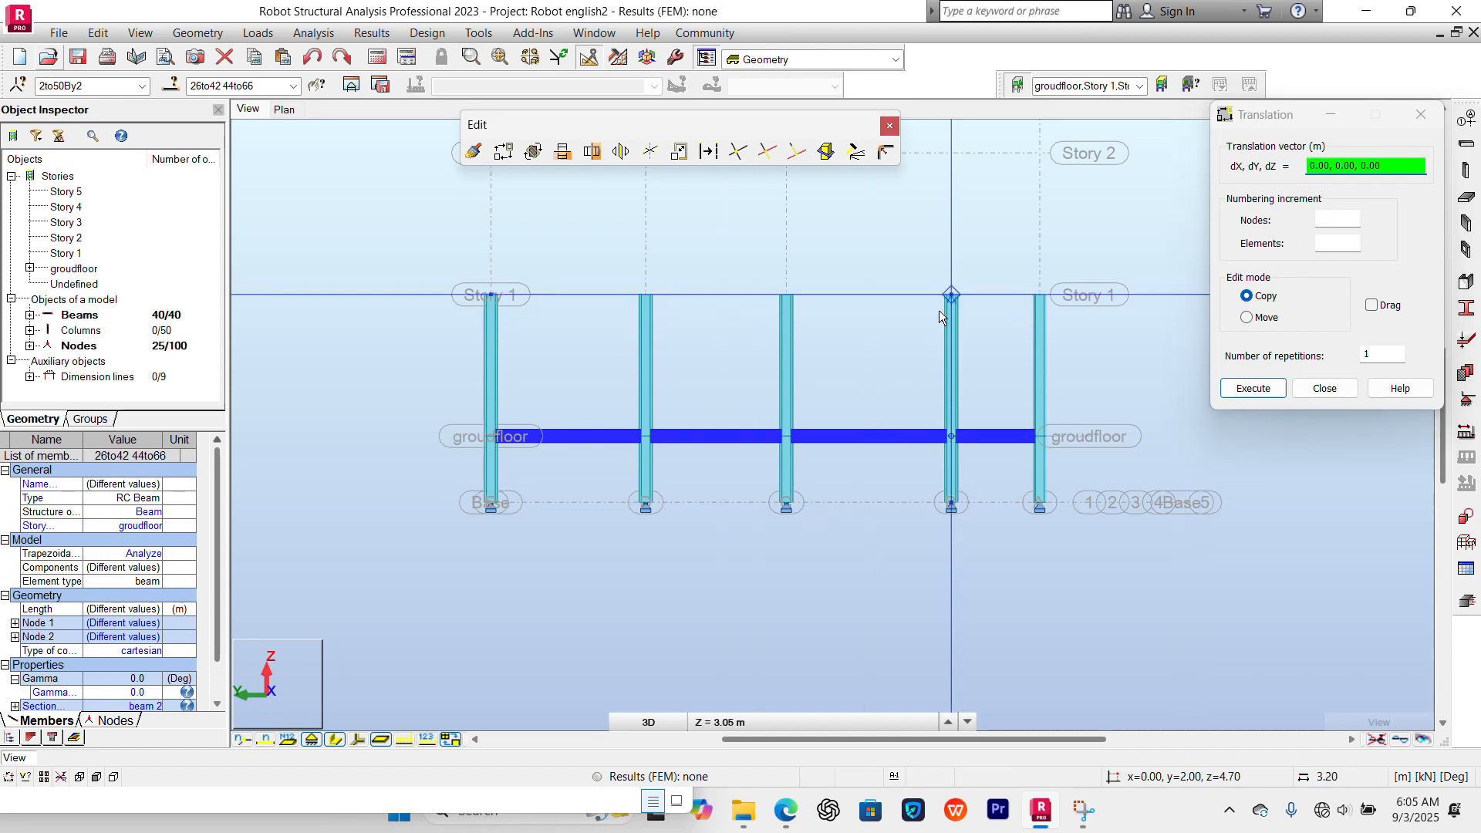
left_click(951, 288)
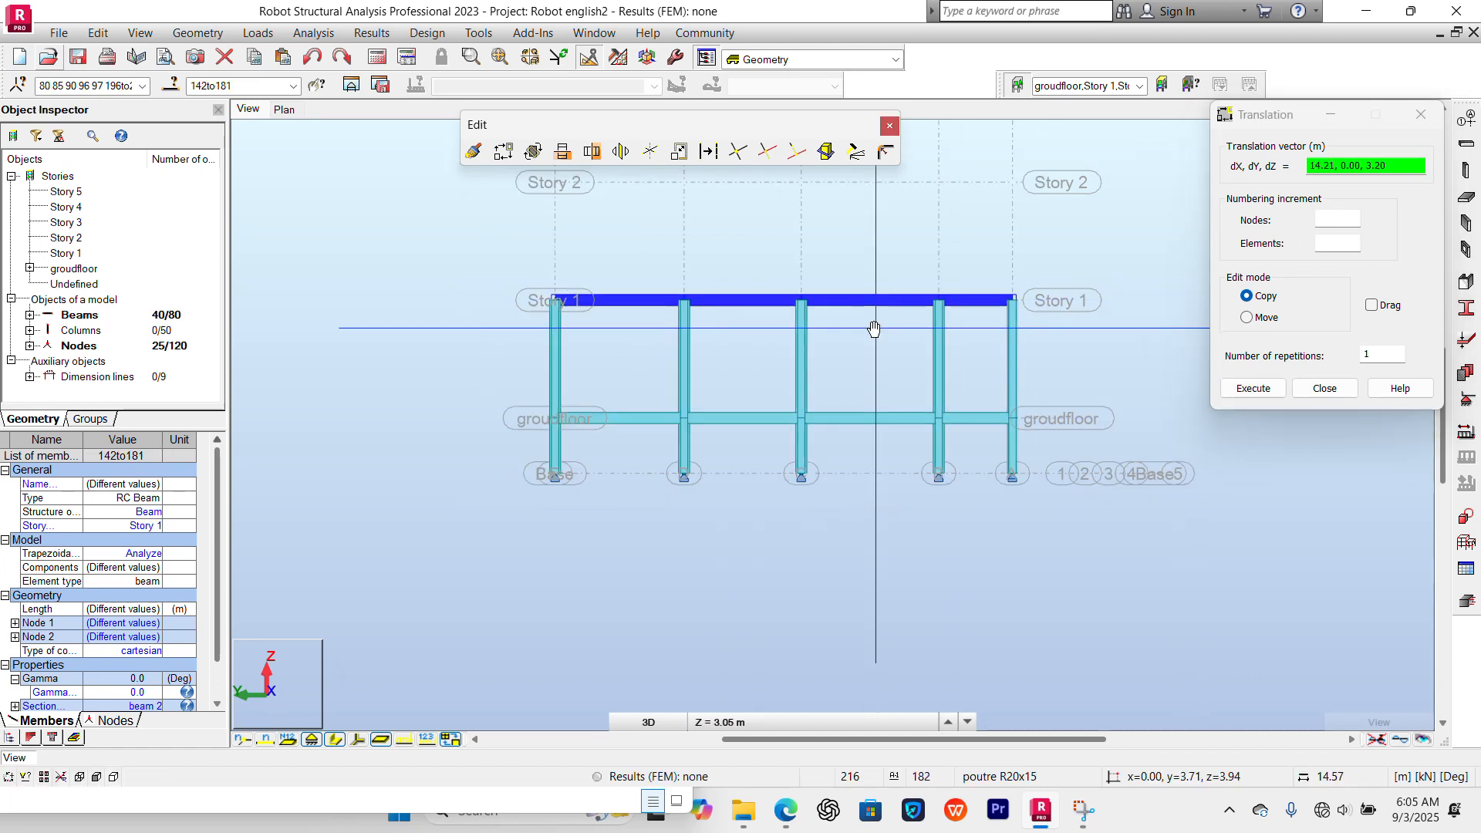
Copy the Story 1 beams up to Story 2 and Story 3, picking successive story levels on grid line B.
scroll(873, 324, "down", 1)
left_click(898, 457)
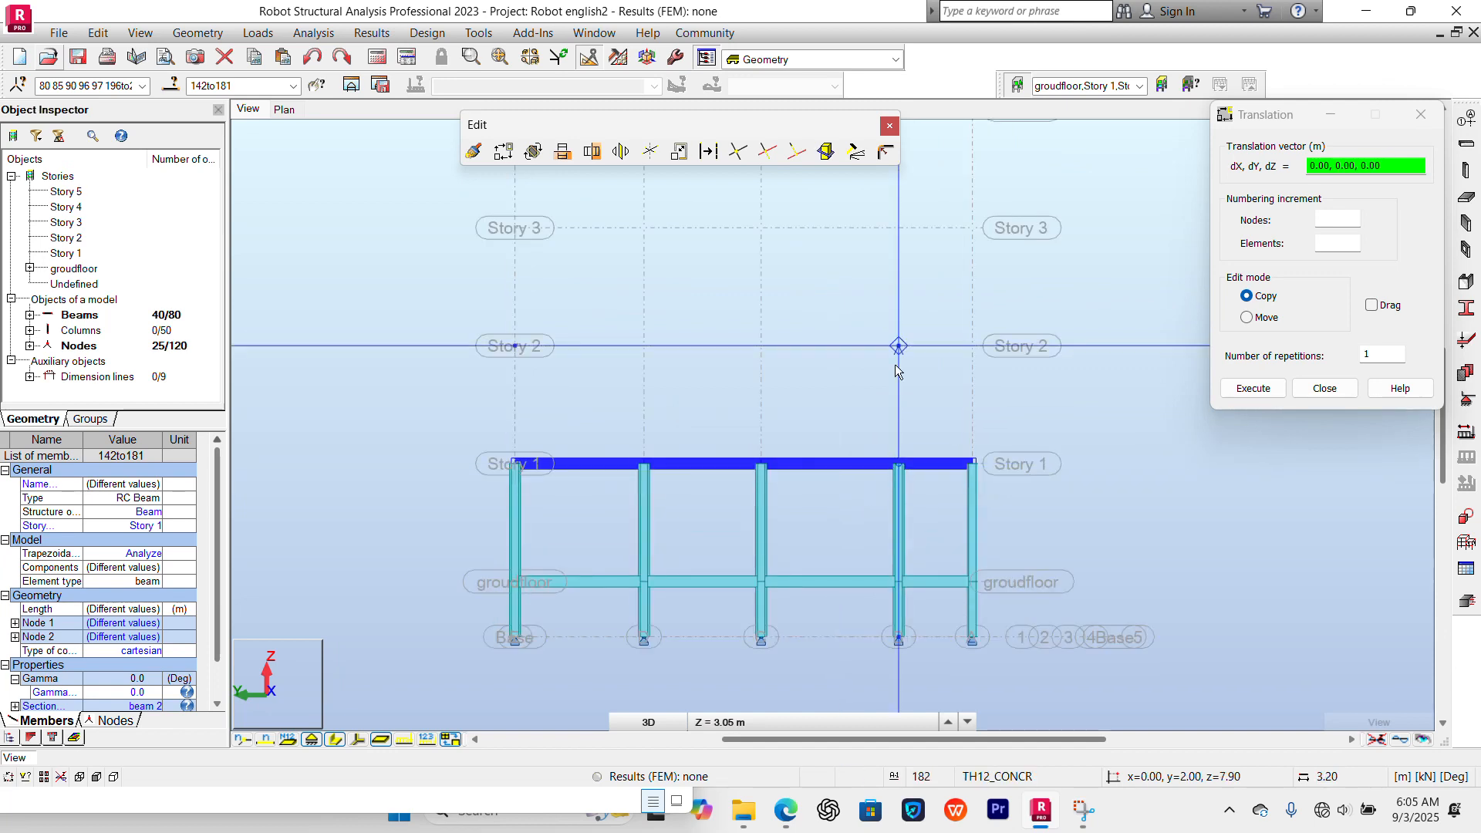
left_click(899, 344)
left_click(900, 344)
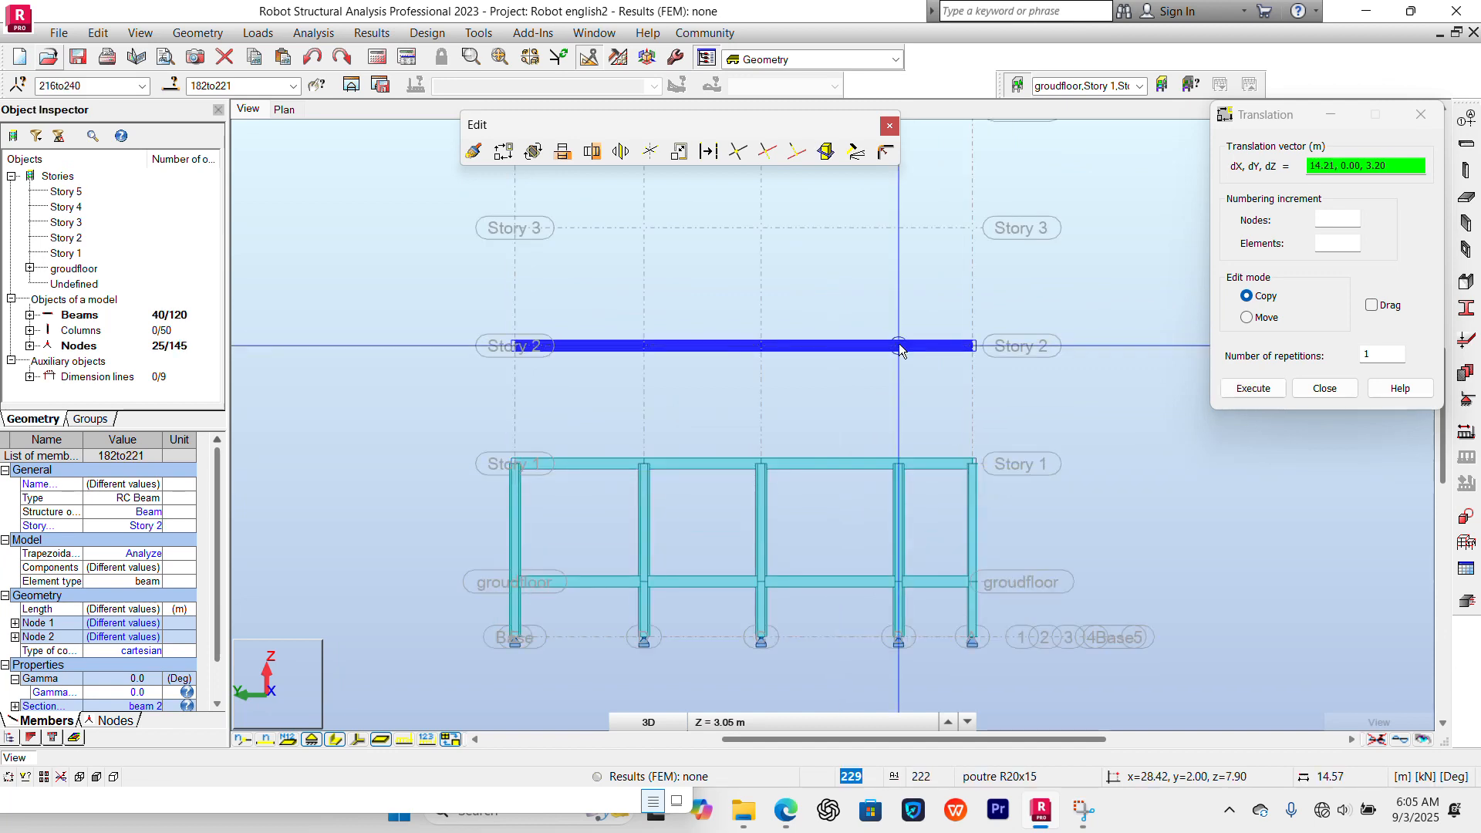
left_click(898, 230)
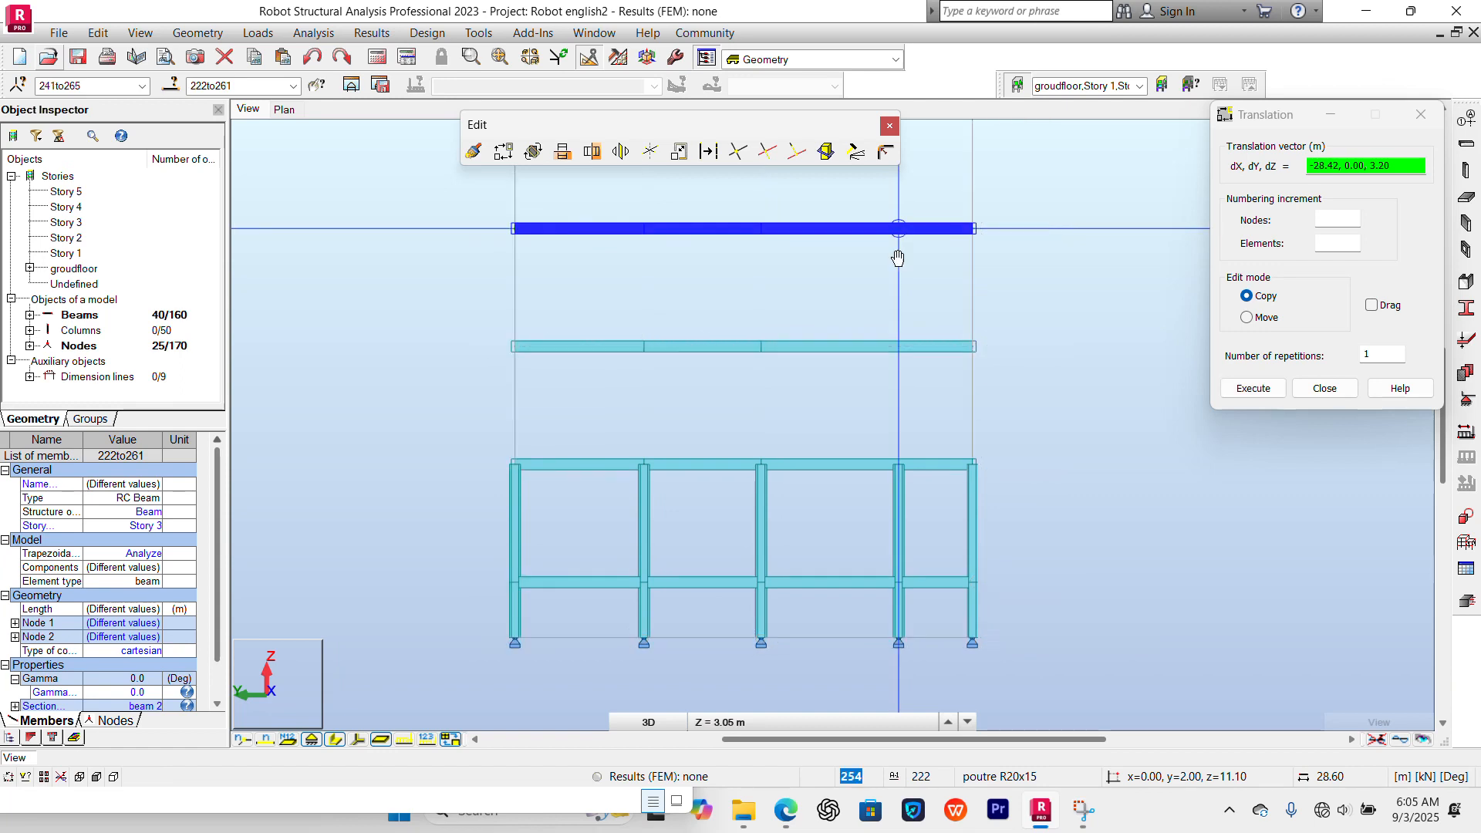
Copy the Story 3 beams up to Story 4 and Story 5 along grid line B, and close the Translation dialog.
middle_click_drag(897, 235, 904, 349)
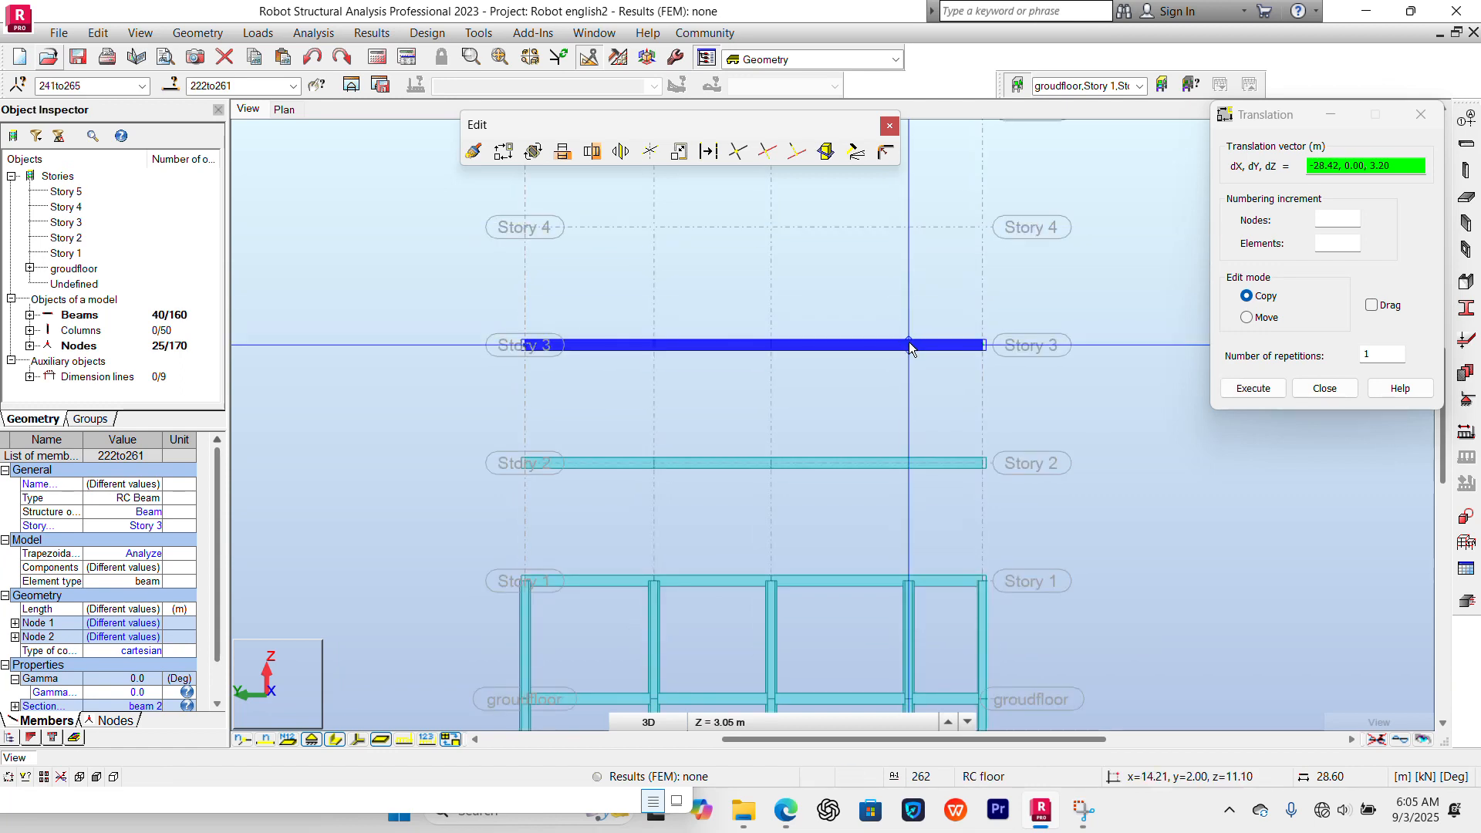
left_click(909, 345)
left_click(910, 228)
scroll(905, 259, "down", 1)
middle_click_drag(906, 263, 909, 486)
left_click(909, 456)
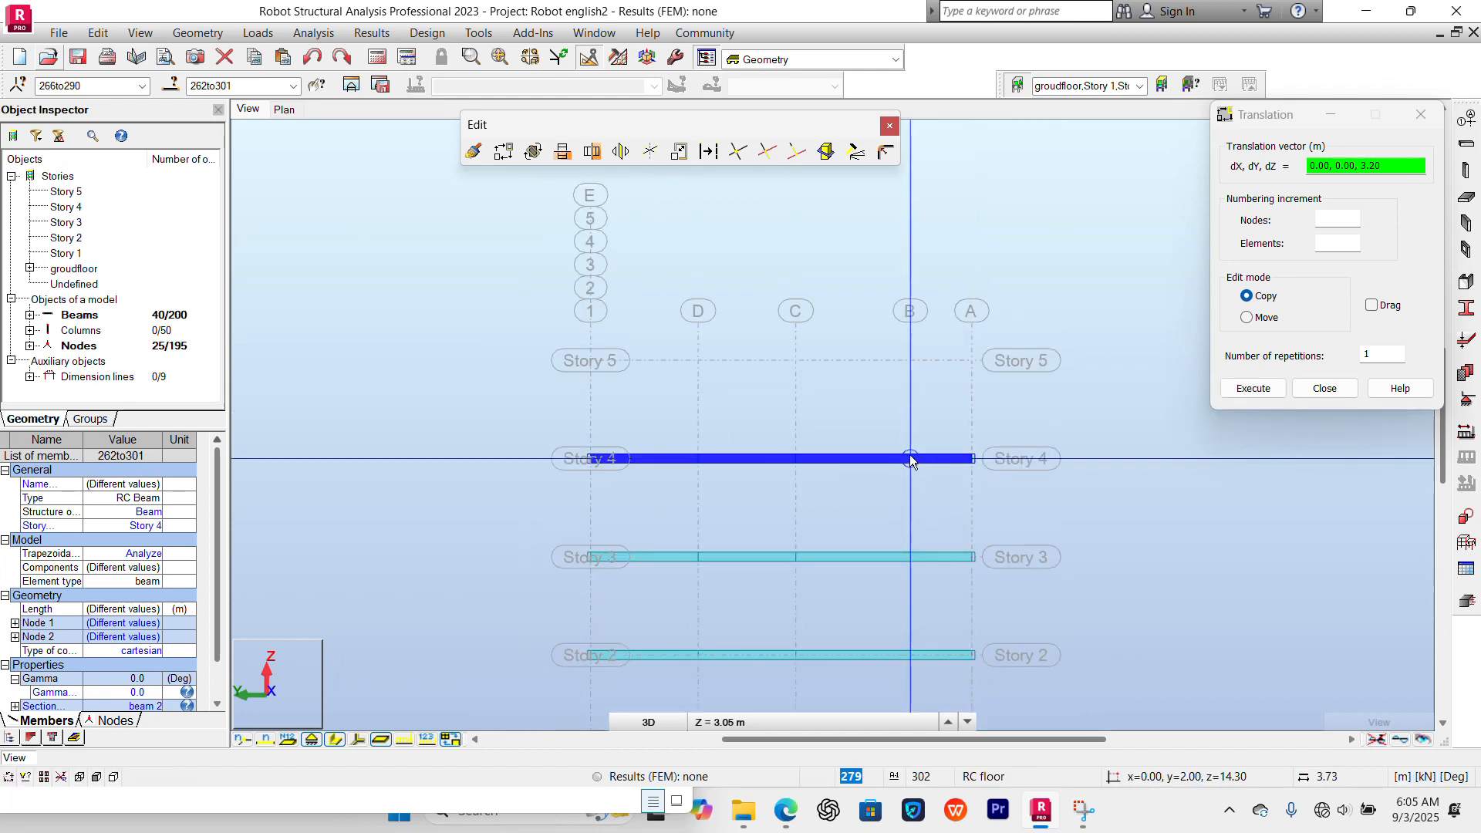
left_click(910, 361)
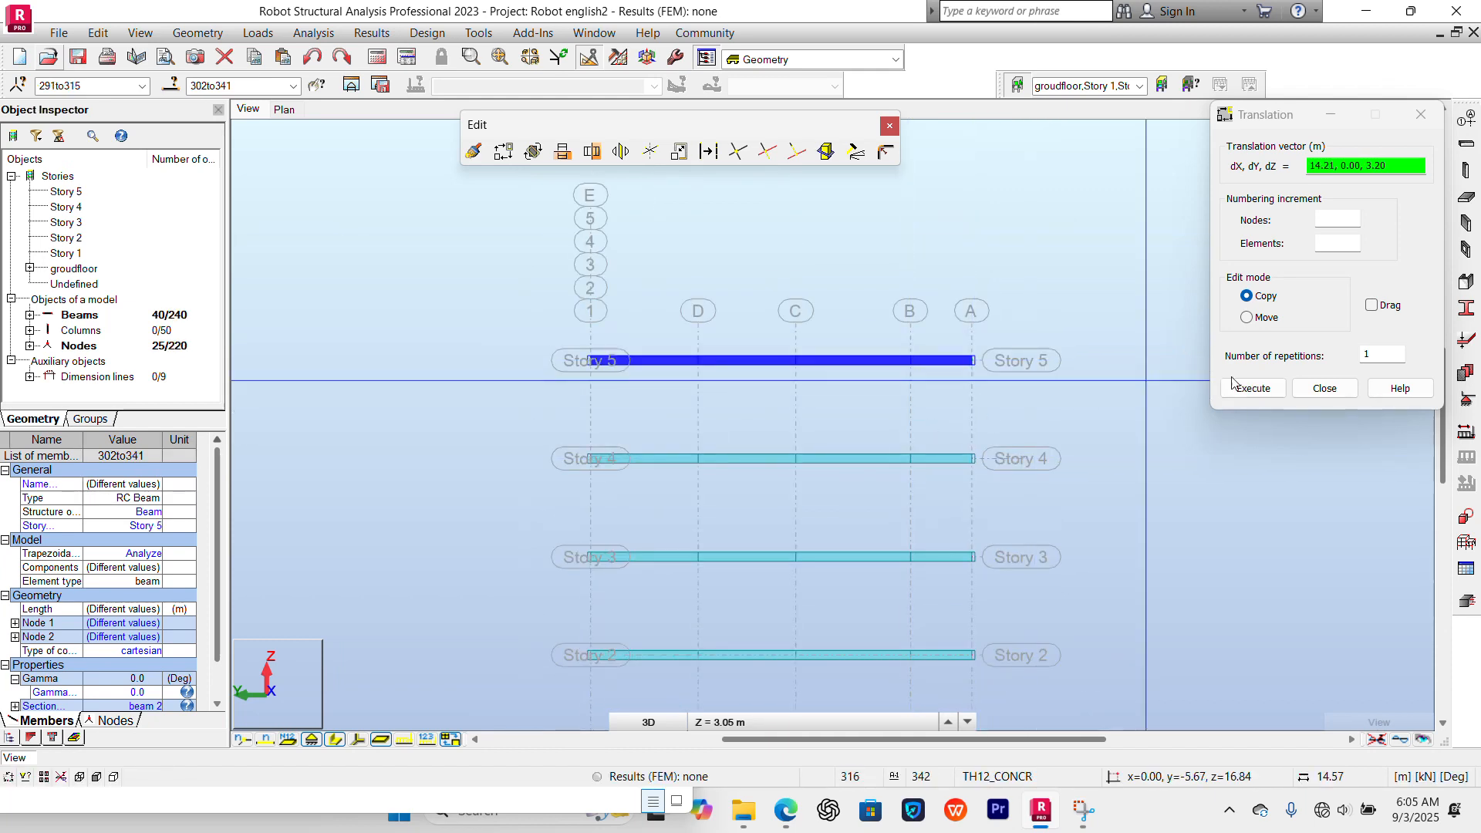
left_click(1318, 390)
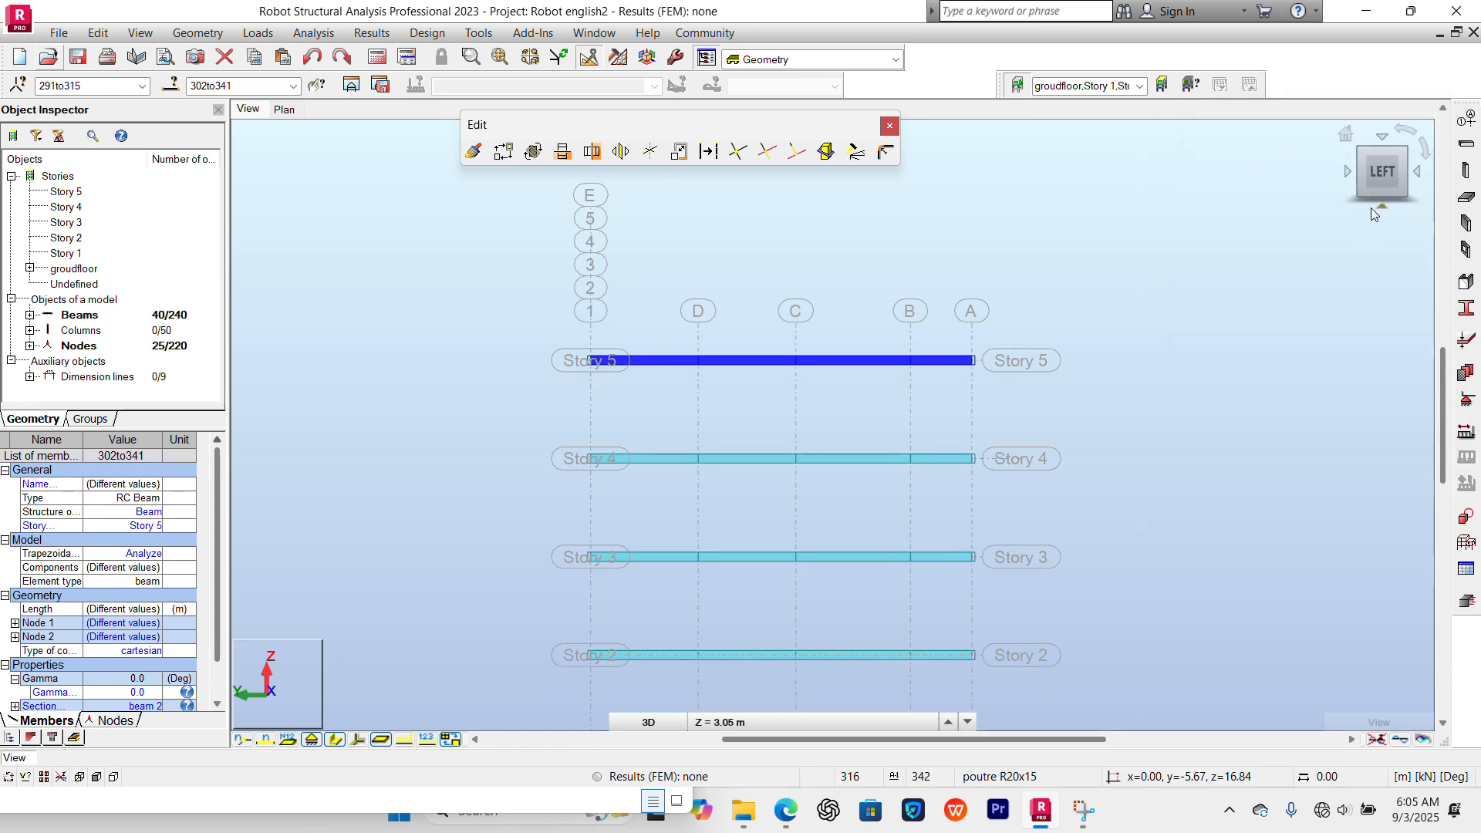
left_click(1346, 137)
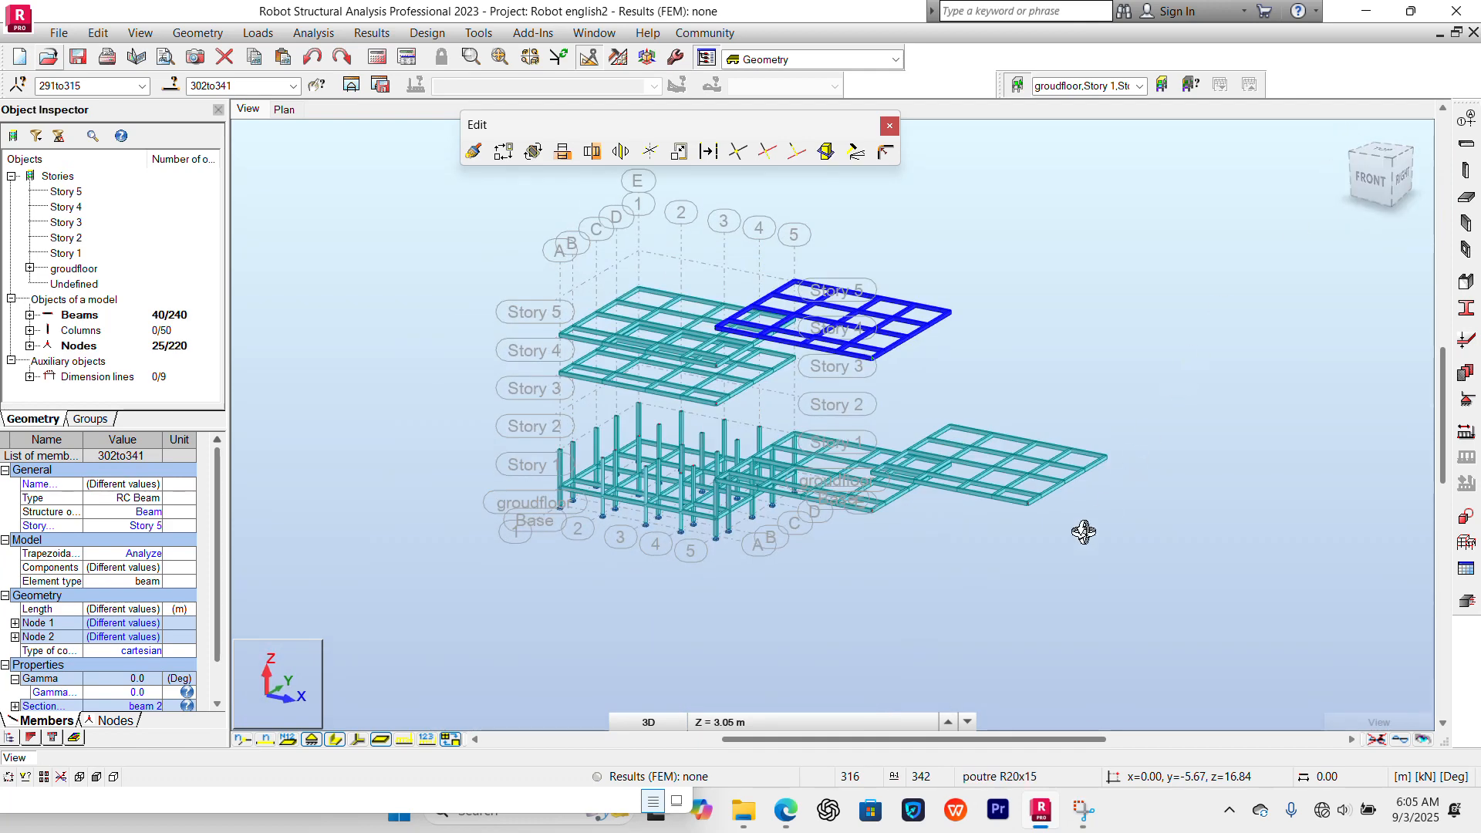
Undo all the beam copies made above the ground floor, leaving only the ground-floor beams and the columns.
middle_click_drag(862, 602, 886, 592)
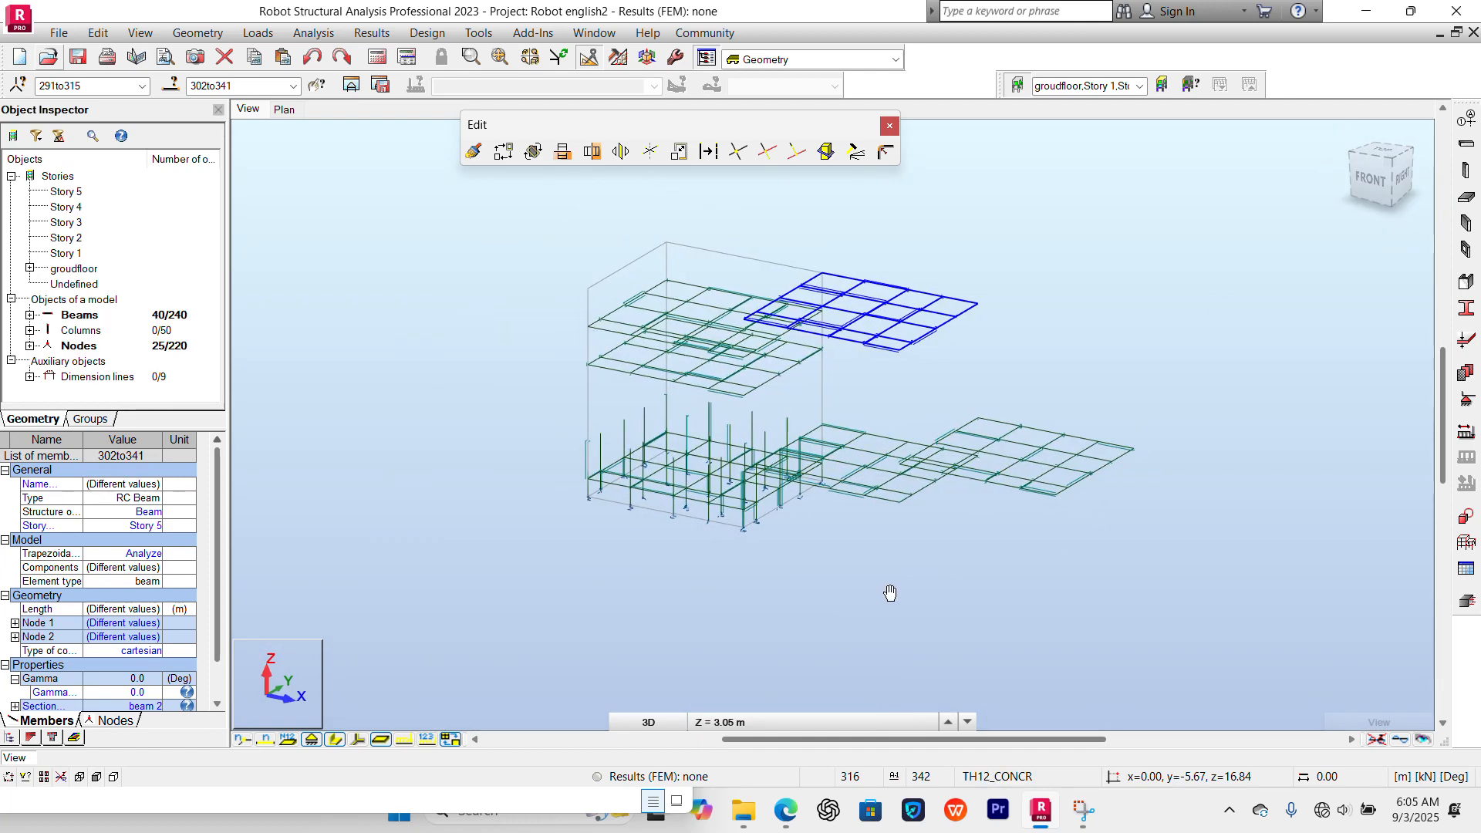
left_click(313, 59)
left_click(313, 59)
left_click(313, 59)
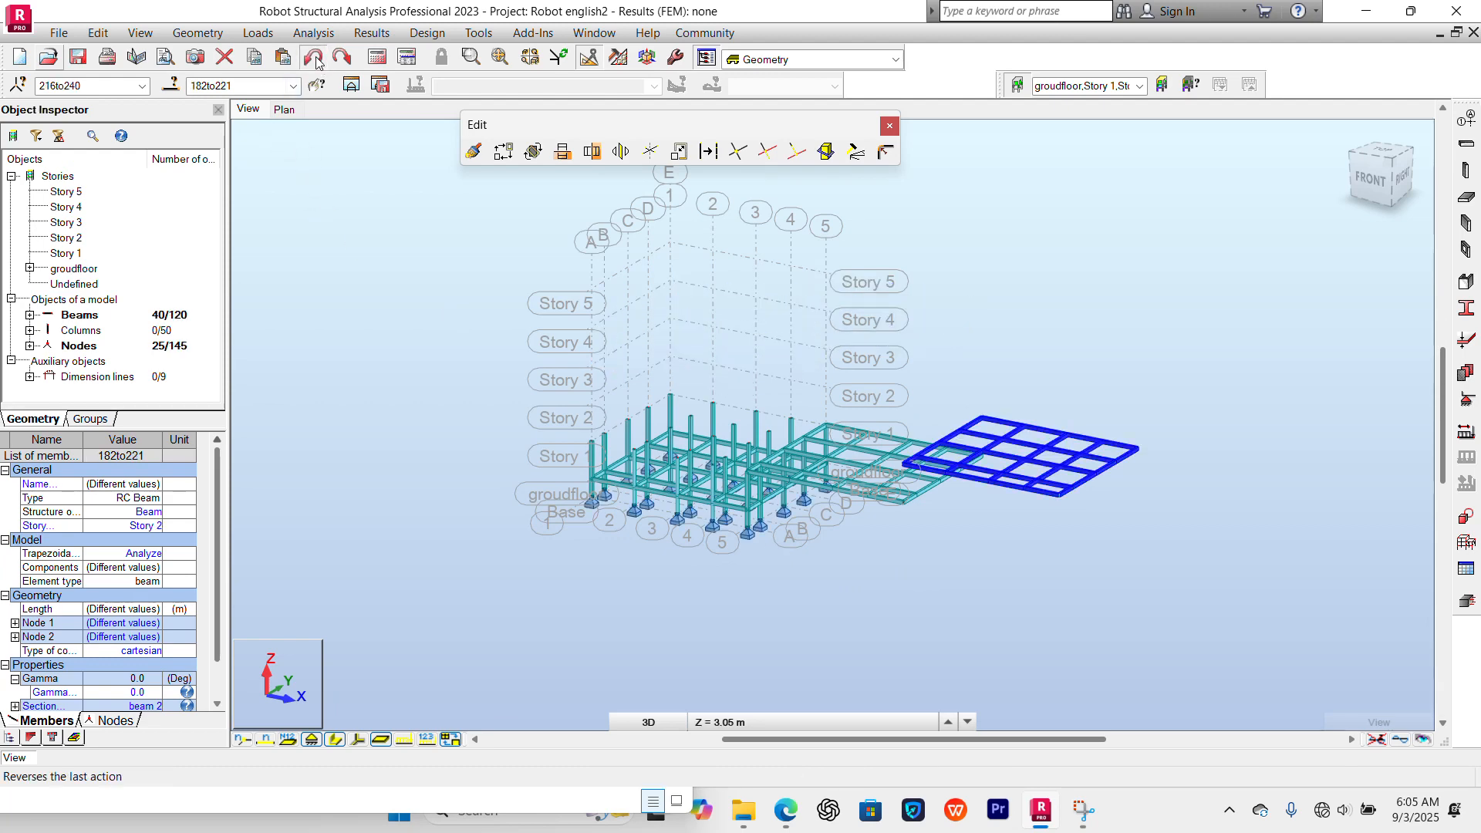
left_click(313, 59)
left_click(314, 59)
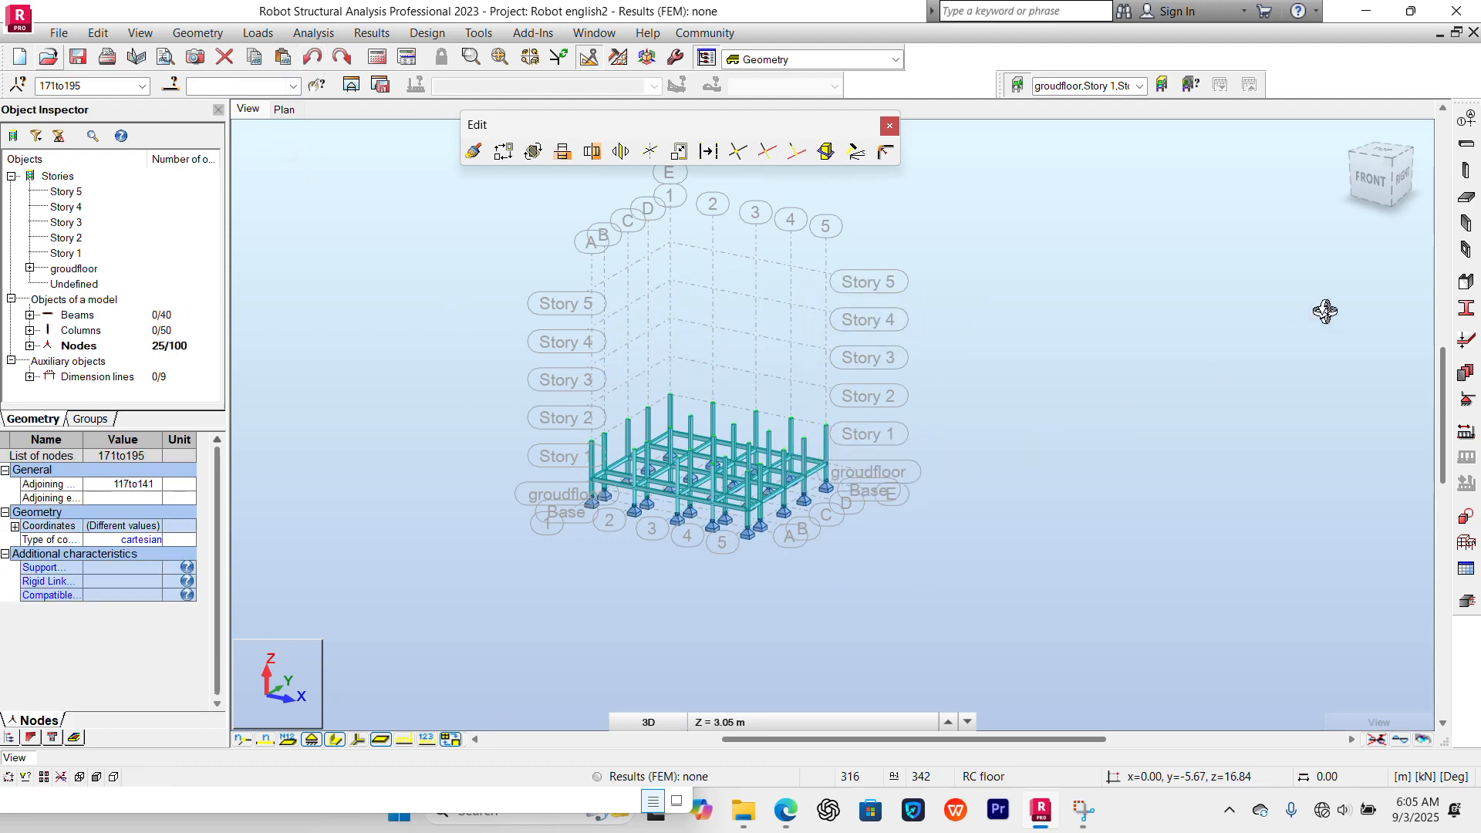
In the front view, select all ground-floor beams and copy them to Story 1 with a Translation vector of 0, 0, 3.20 m picked on grid line 3.
left_click(1375, 182)
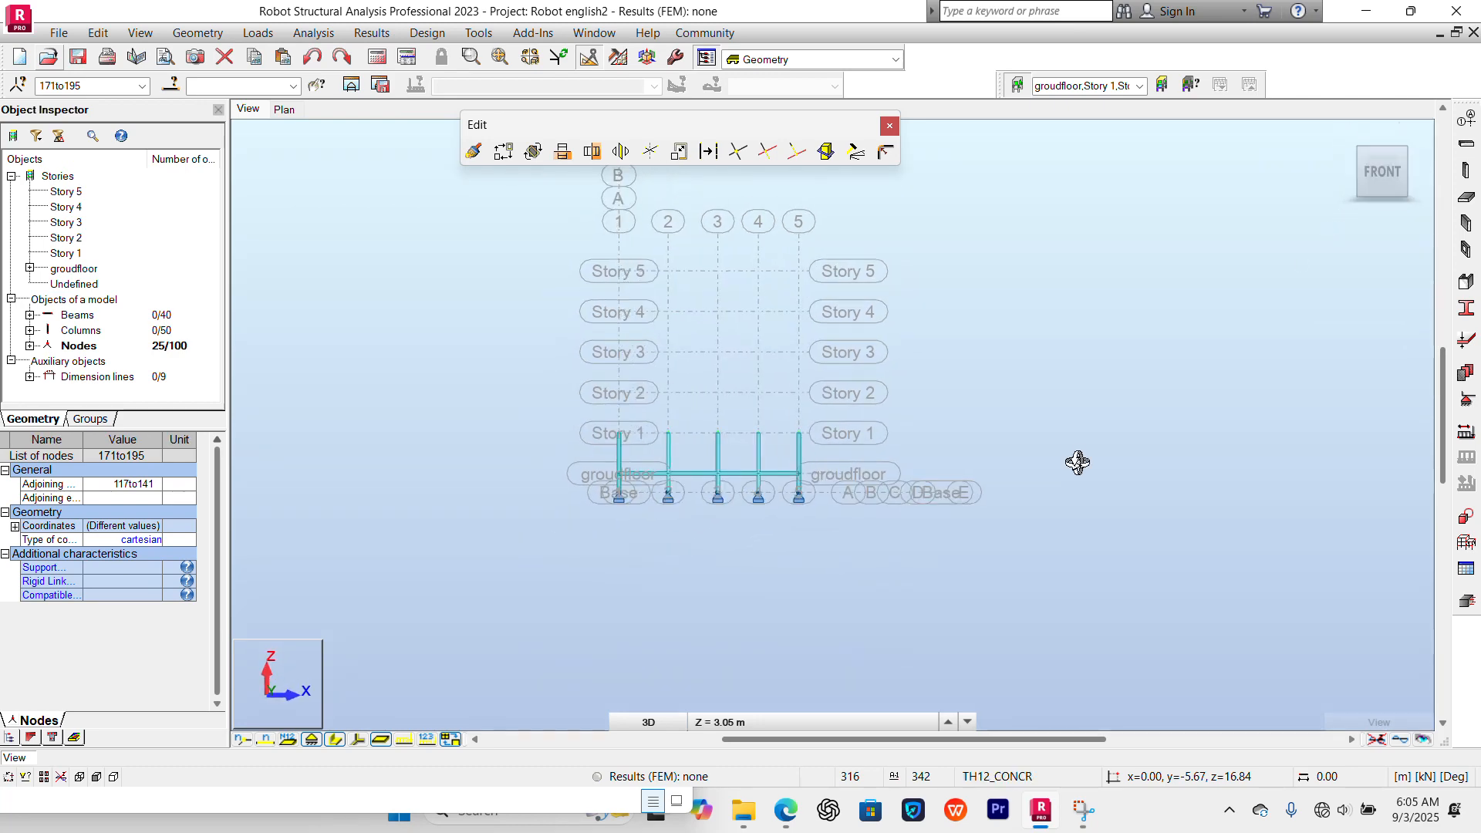
scroll(681, 538, "up", 5)
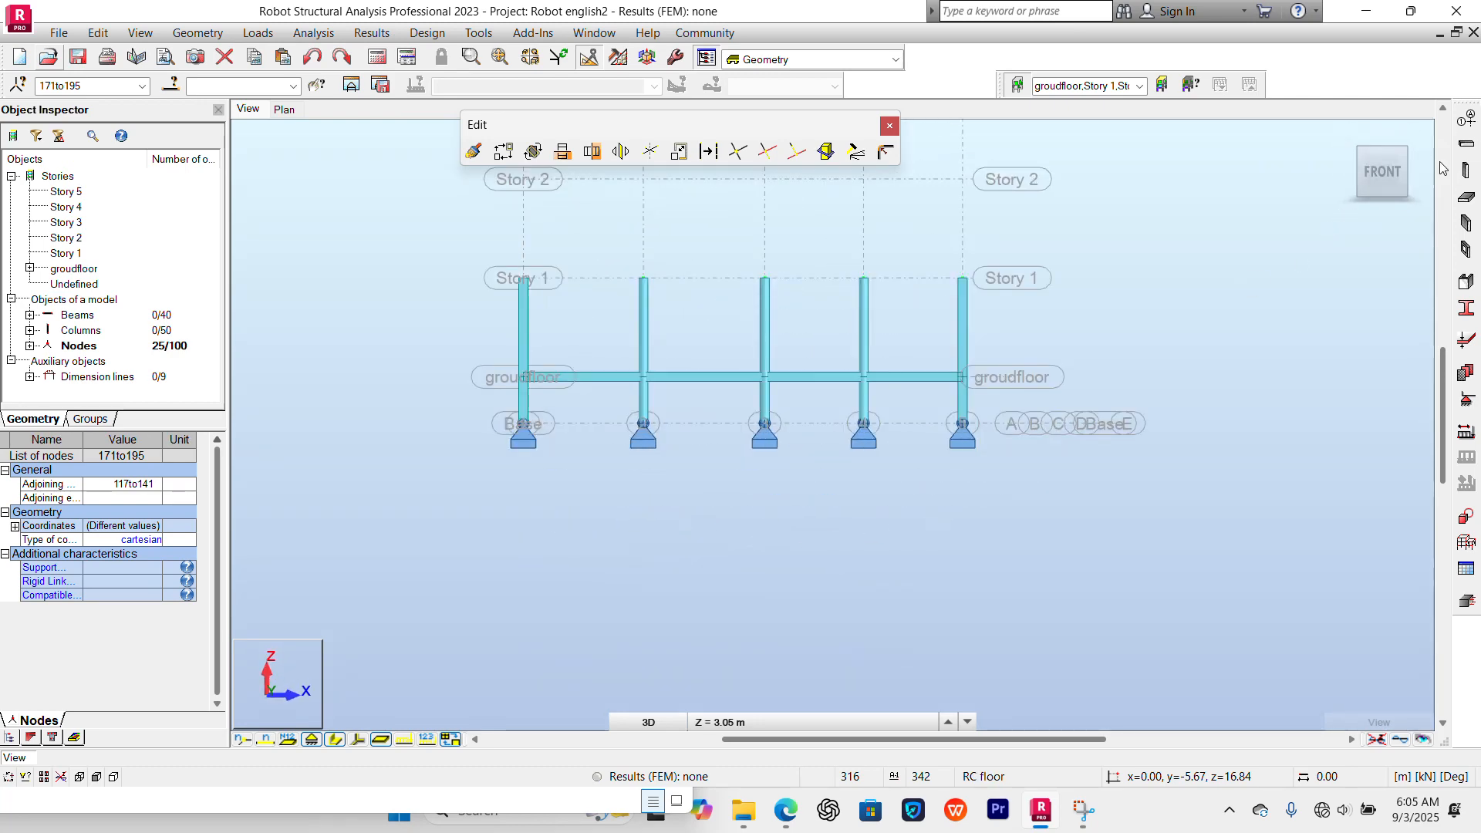
left_click(1369, 180)
scroll(1260, 291, "up", 3)
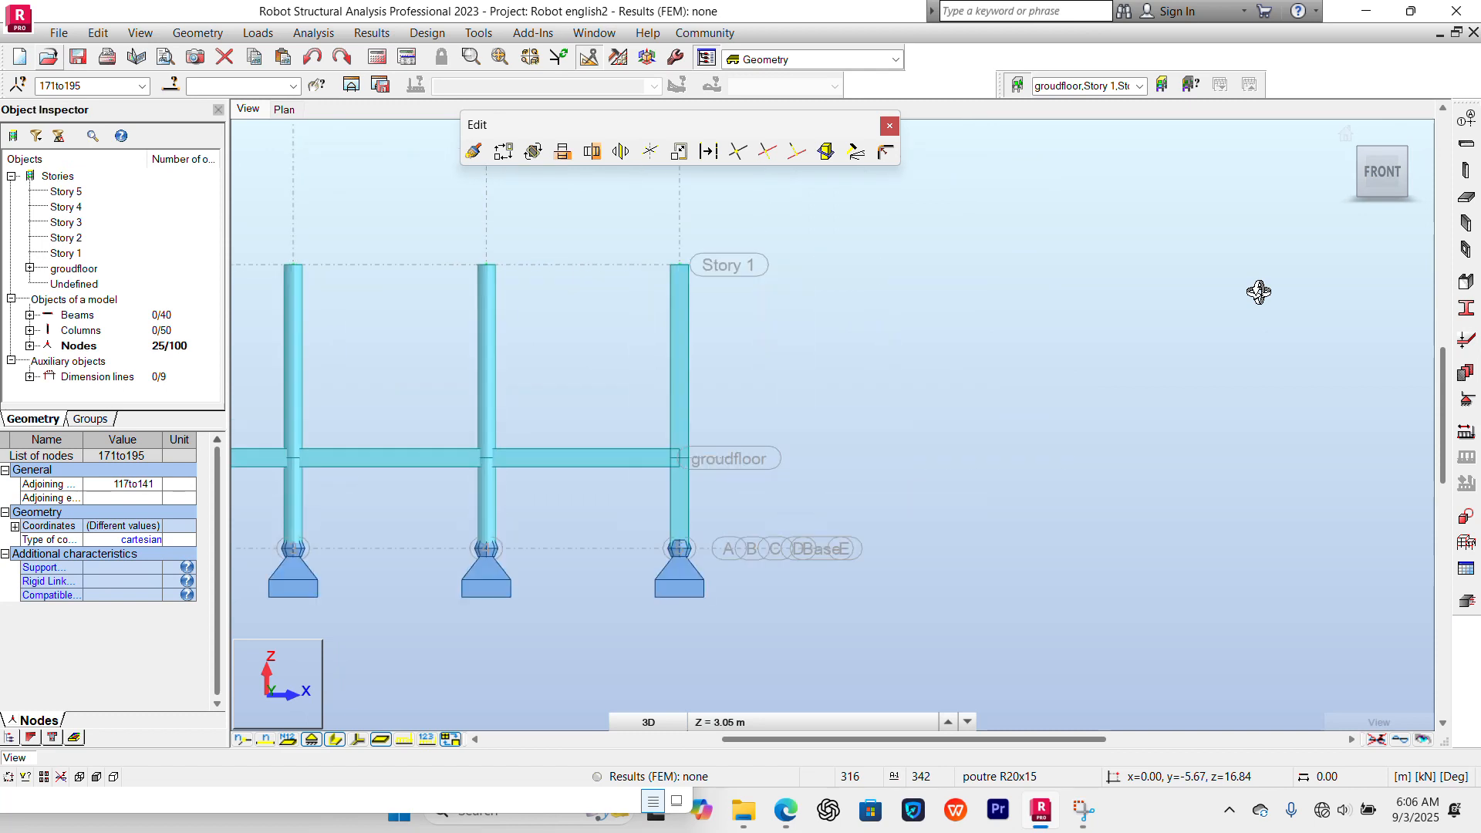
middle_click_drag(1260, 291, 1476, 283)
scroll(1273, 363, "down", 3)
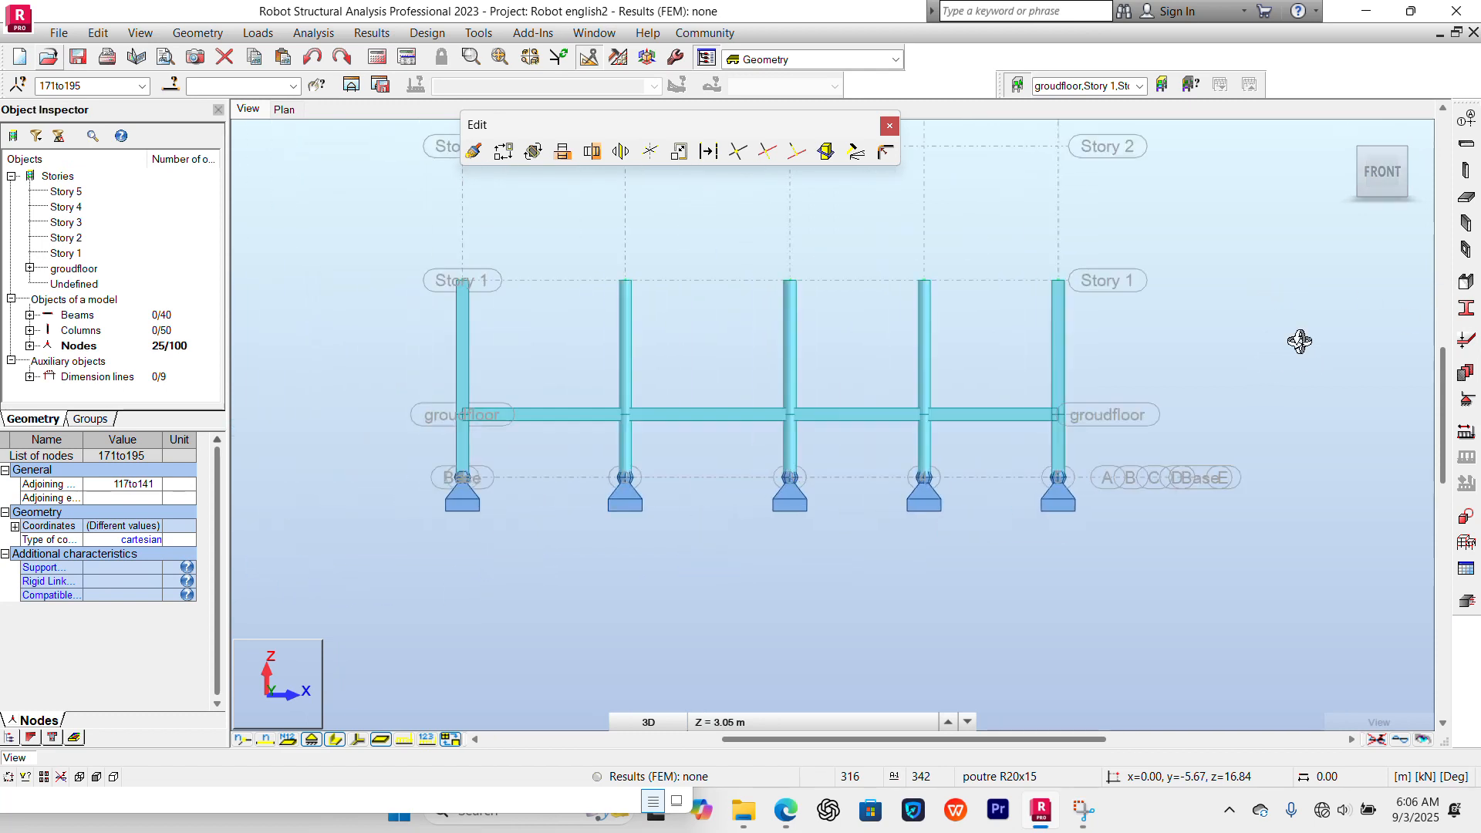
left_click(1383, 172)
left_click_drag(398, 402, 1134, 438)
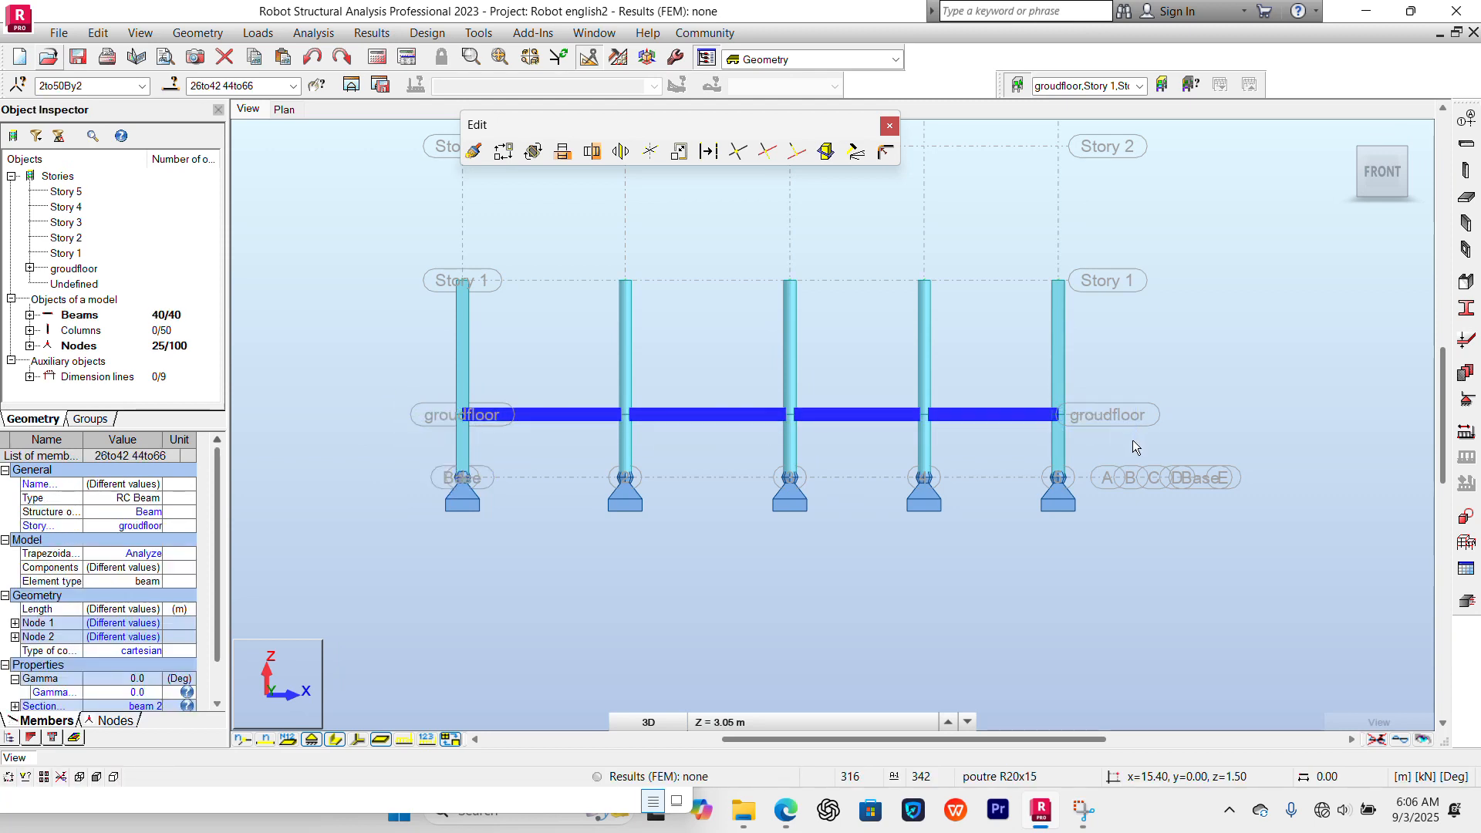
left_click(503, 151)
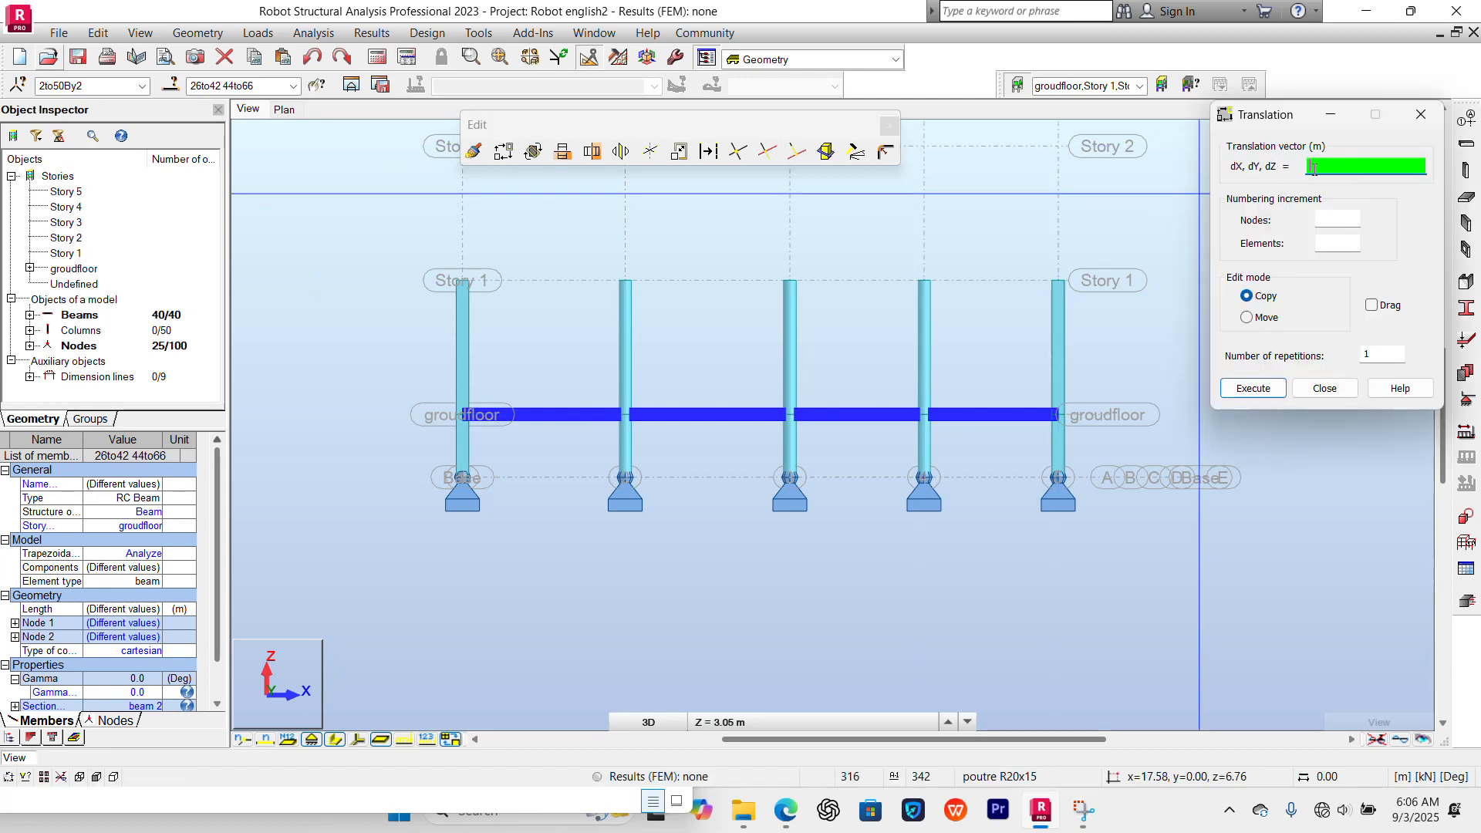
left_click(789, 414)
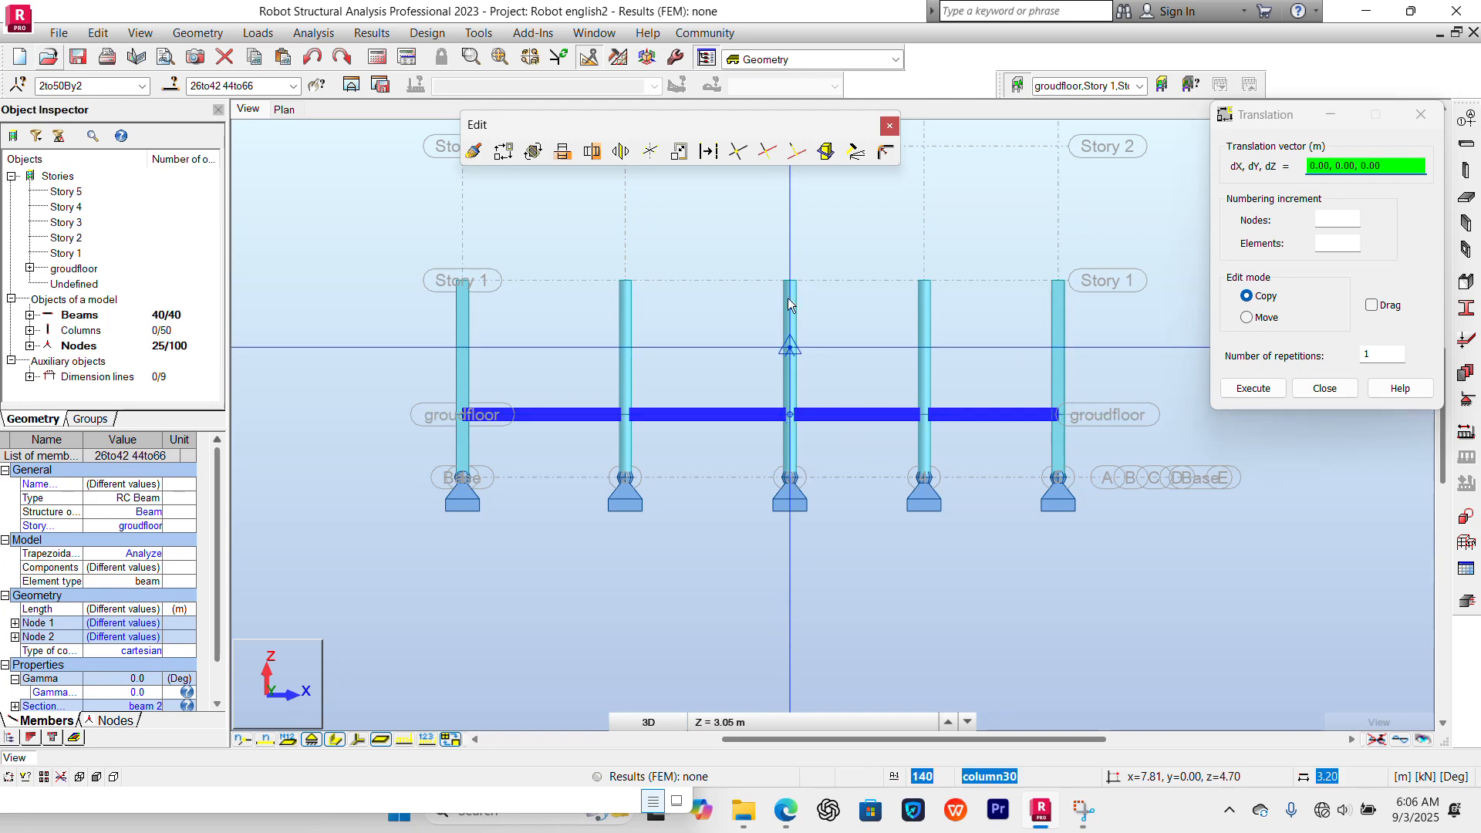
left_click(791, 282)
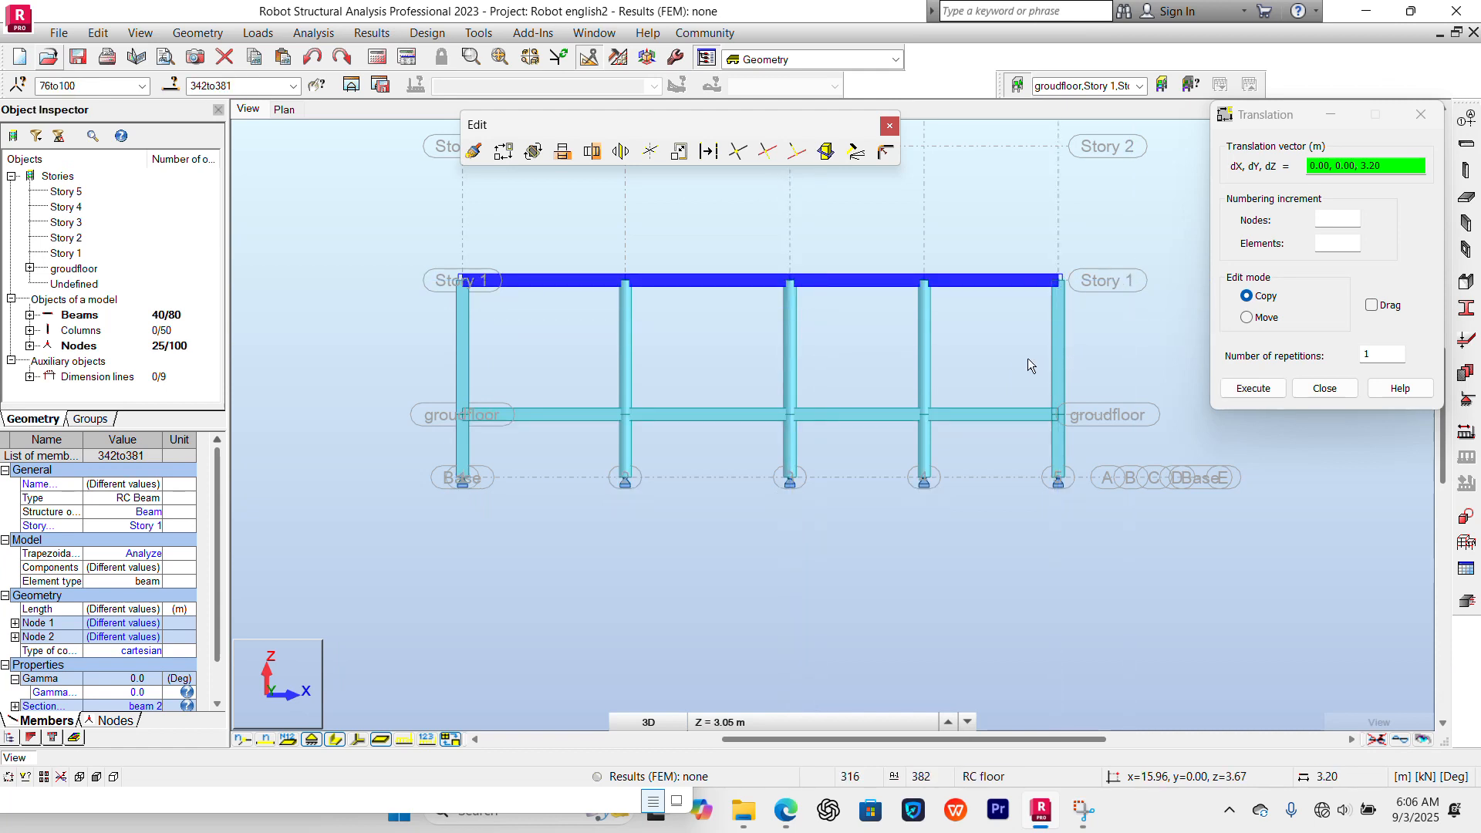
Close the Translation dialog, clear the selection and inspect the Story 1 beams in the 3D view.
scroll(881, 375, "down", 3)
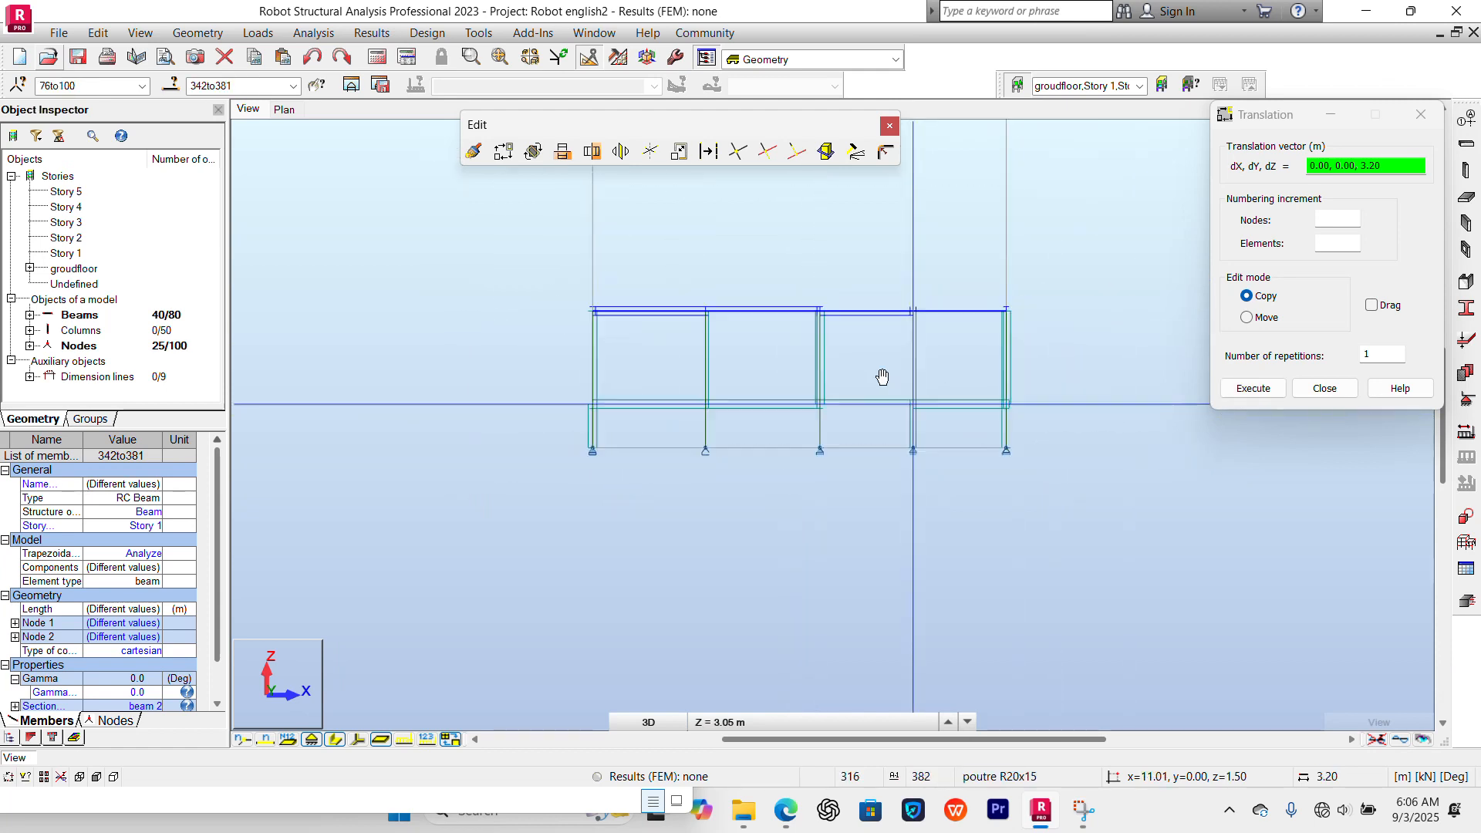
middle_click_drag(881, 377, 866, 519)
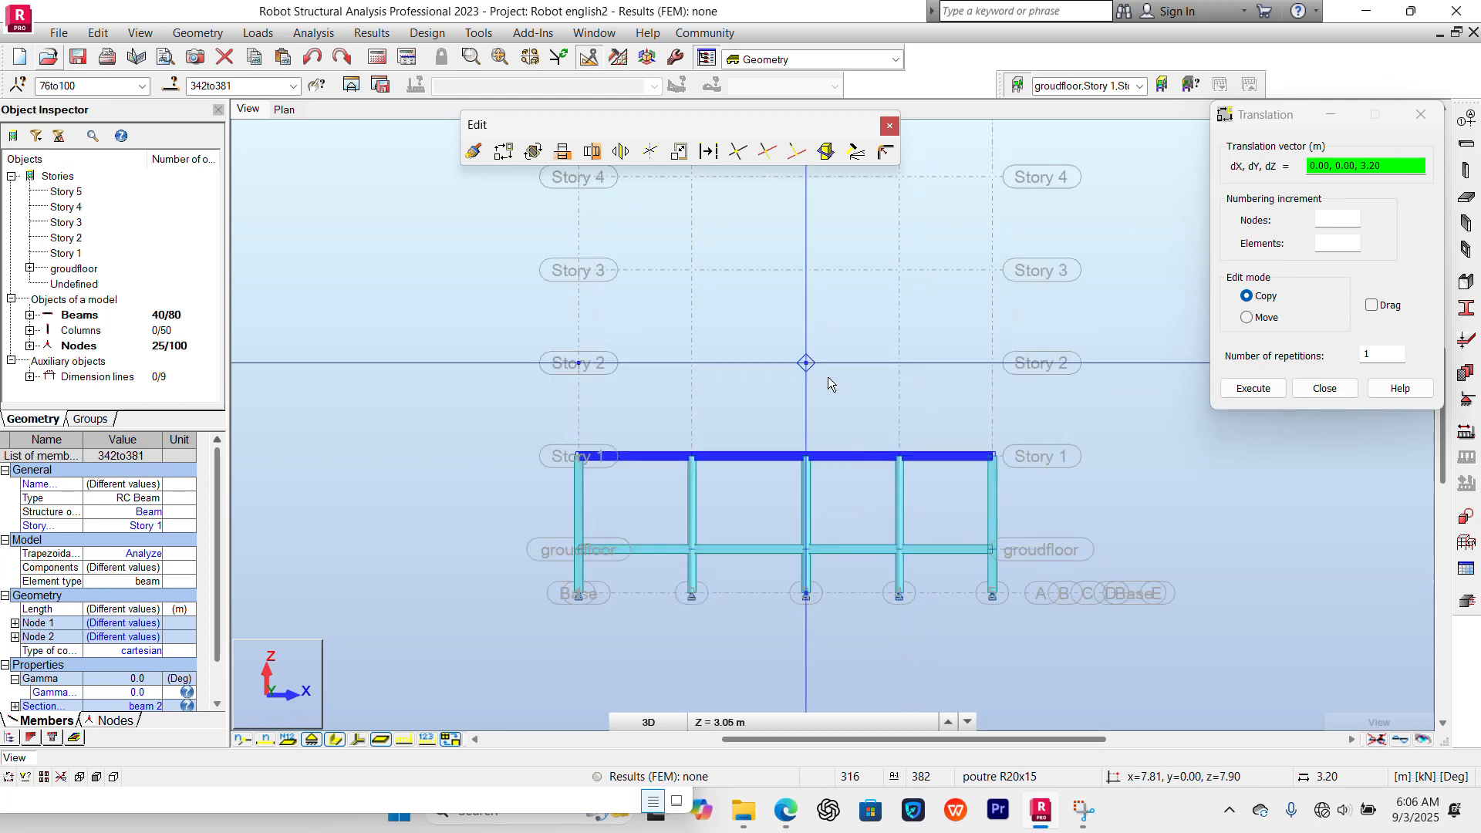
scroll(827, 377, "up", 2)
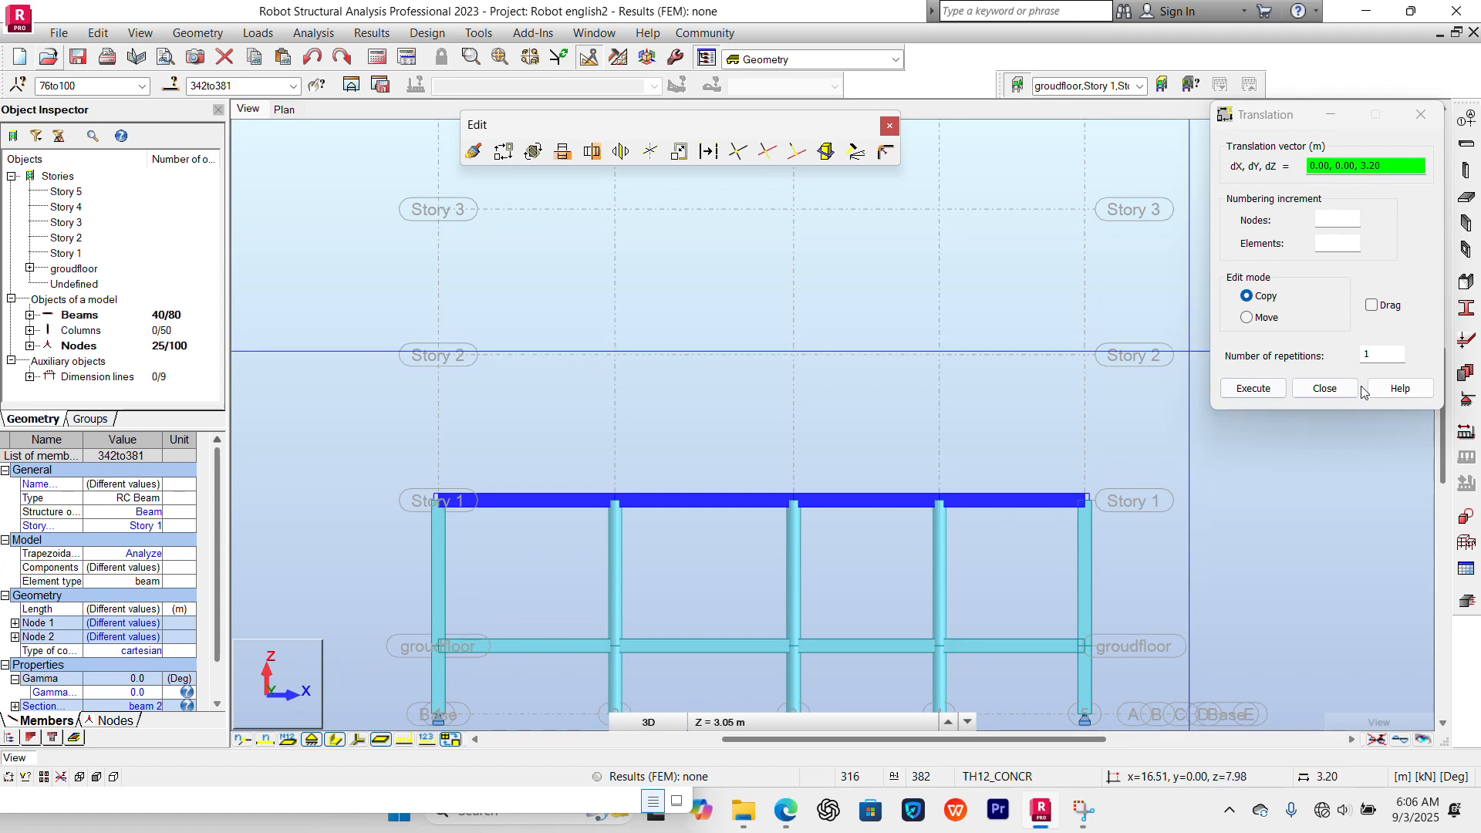
left_click(1330, 115)
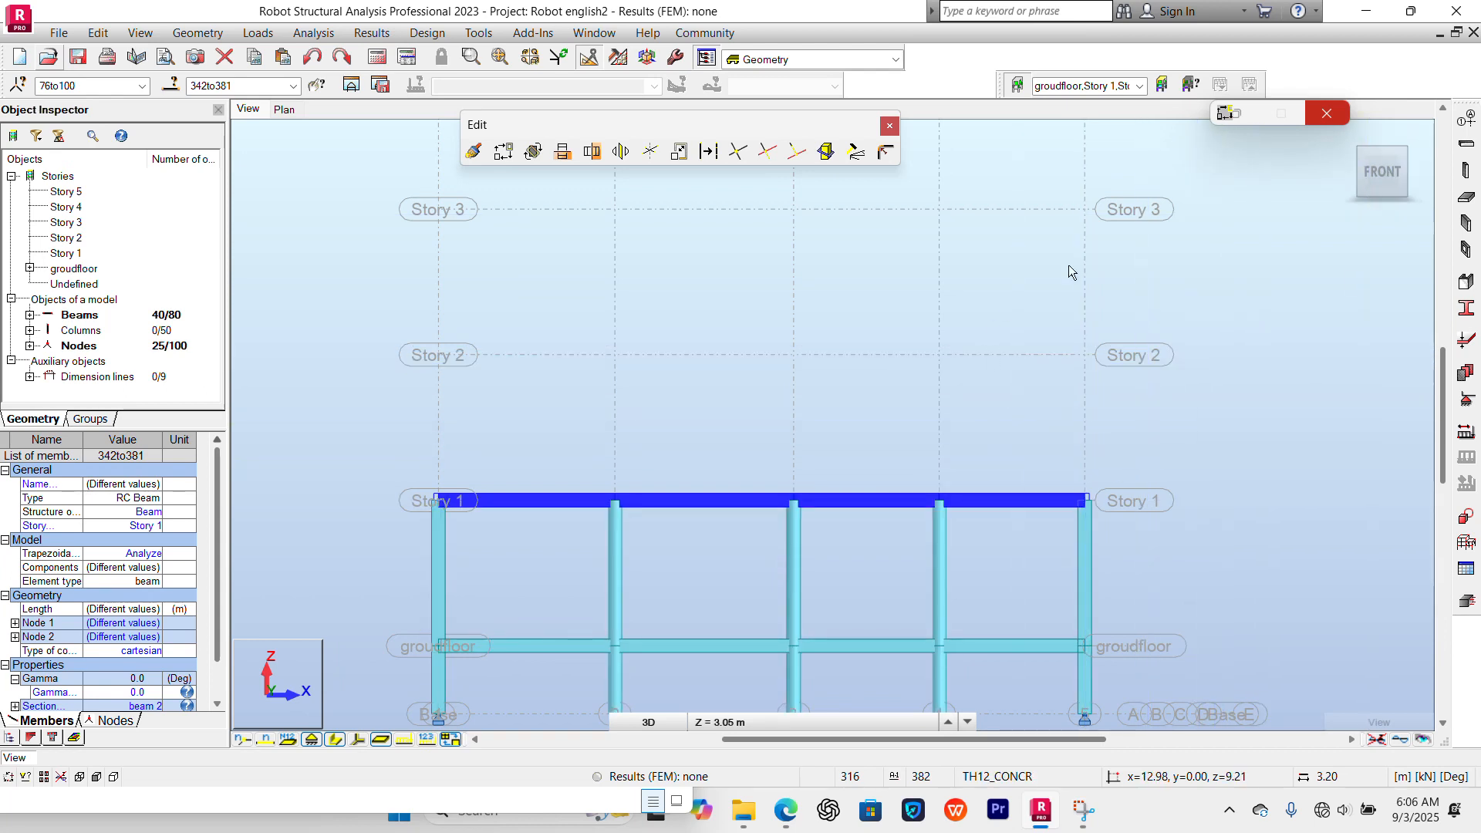
double_click(1241, 117)
left_click(1392, 170)
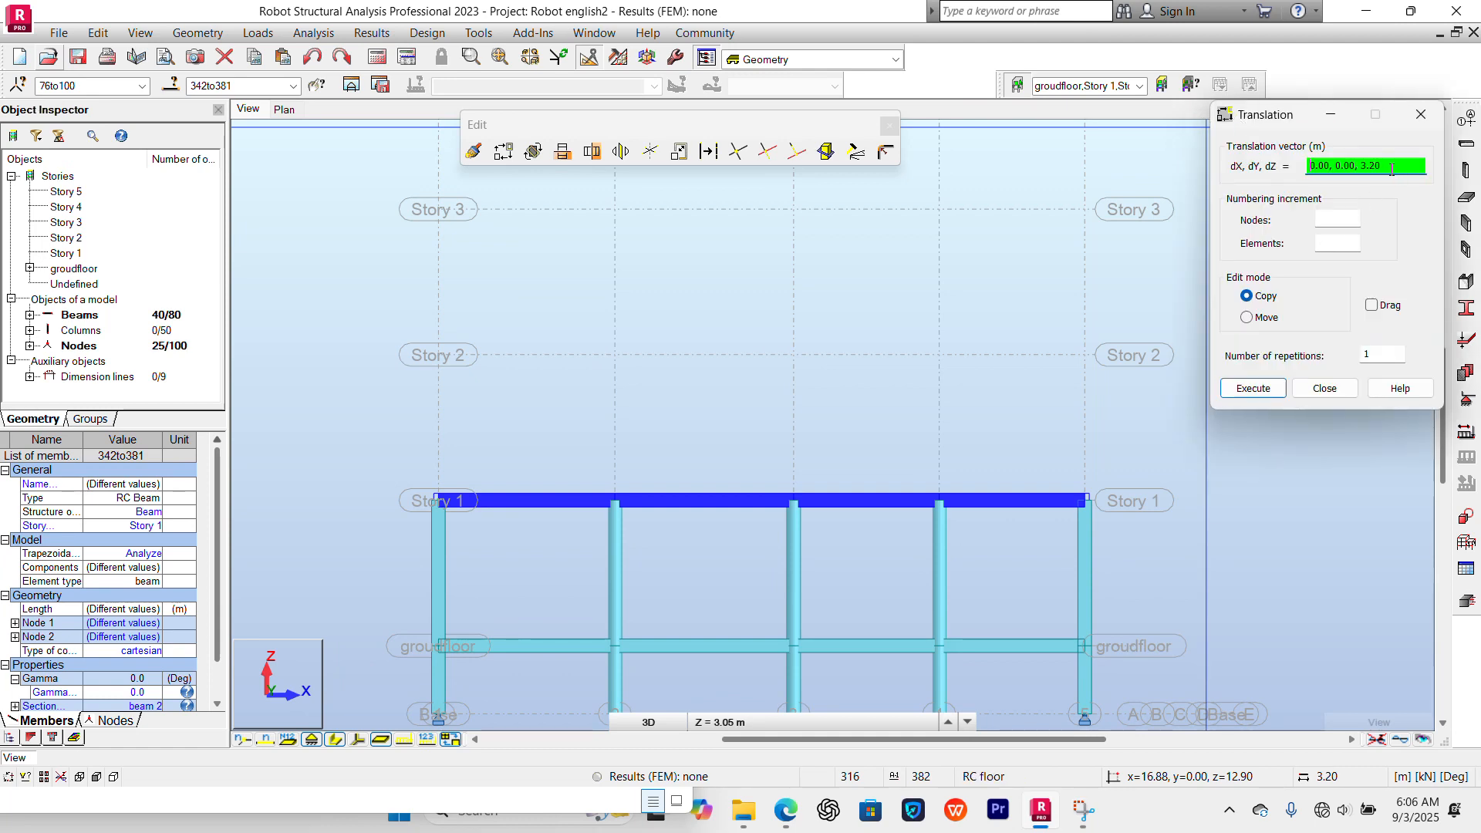
left_click(1421, 114)
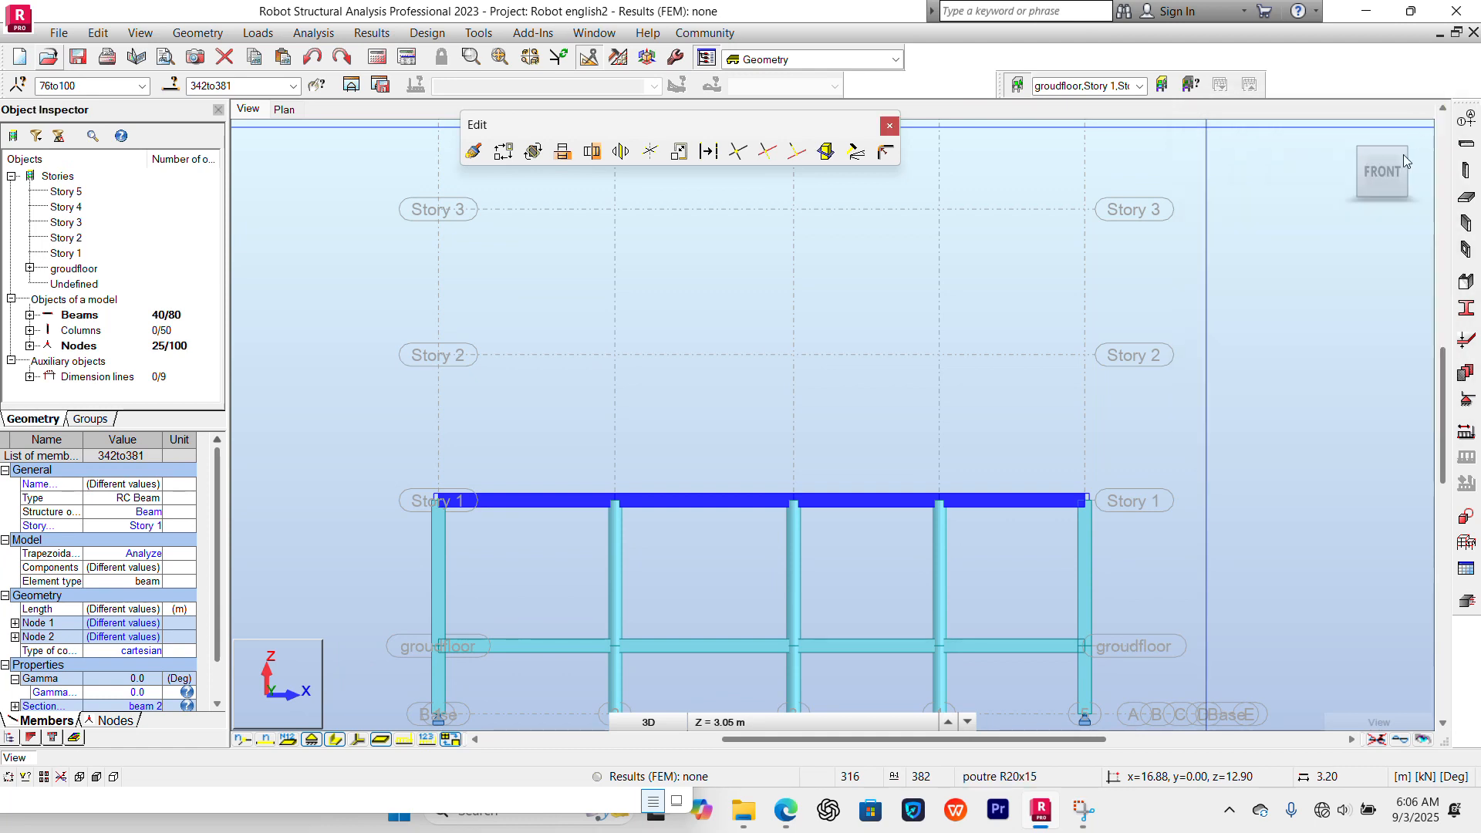
left_click(1316, 446)
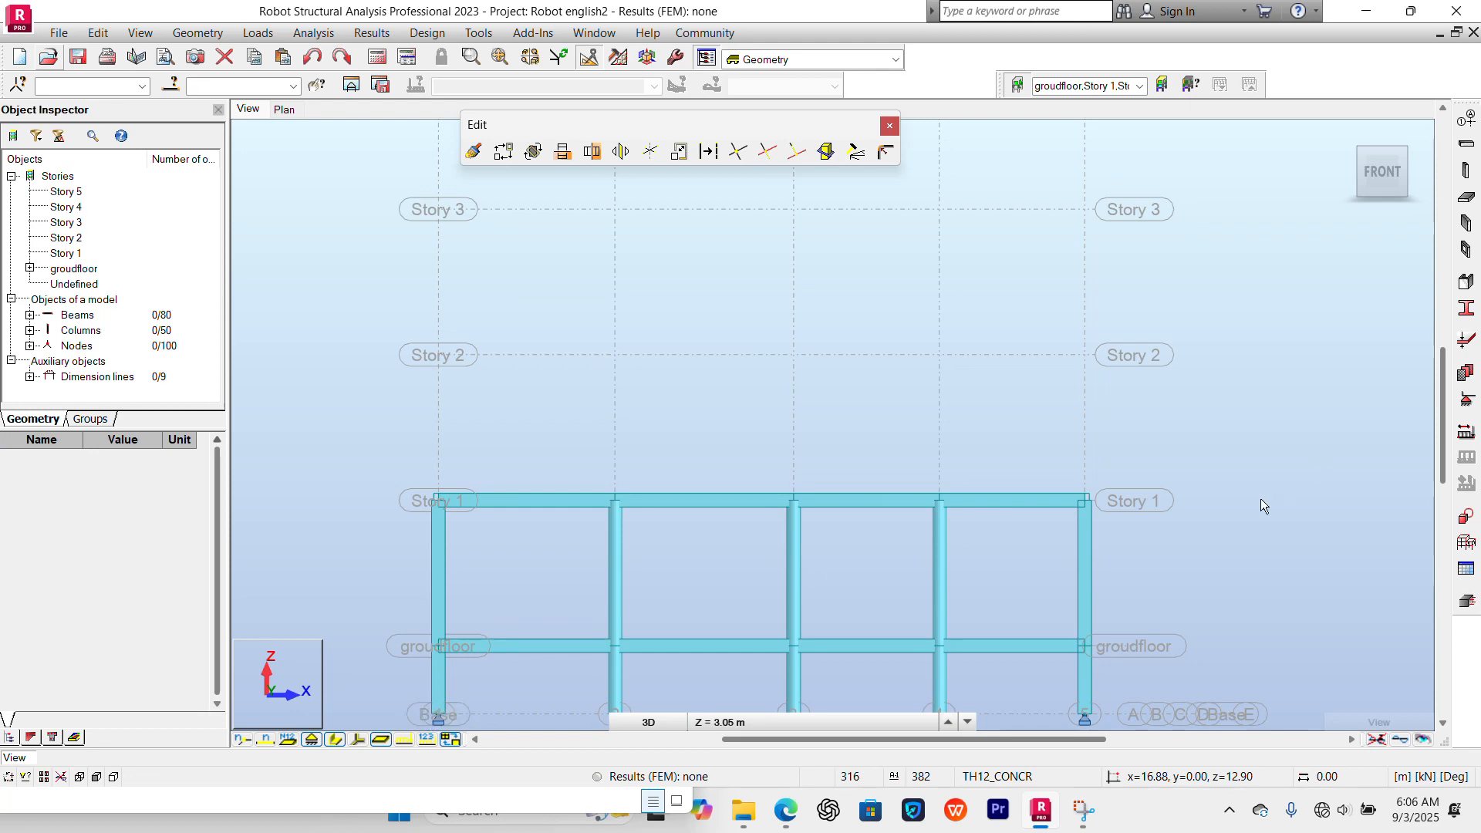
left_click(1345, 134)
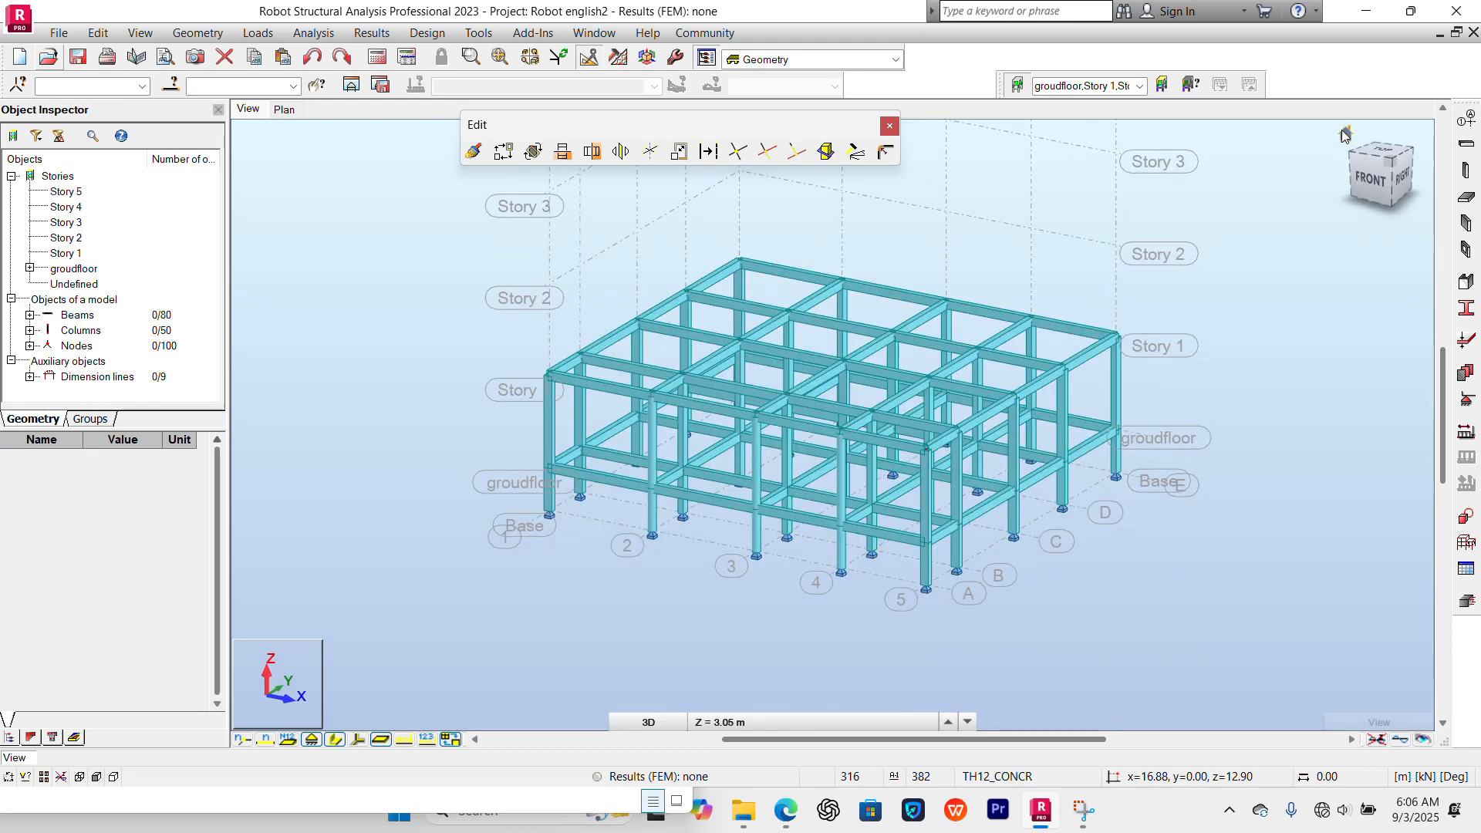
In the front view, select the Story 1 beams and copy them to Story 2 and Story 3 with 3.20 m vertical translations along grid line 4.
left_click(1376, 184)
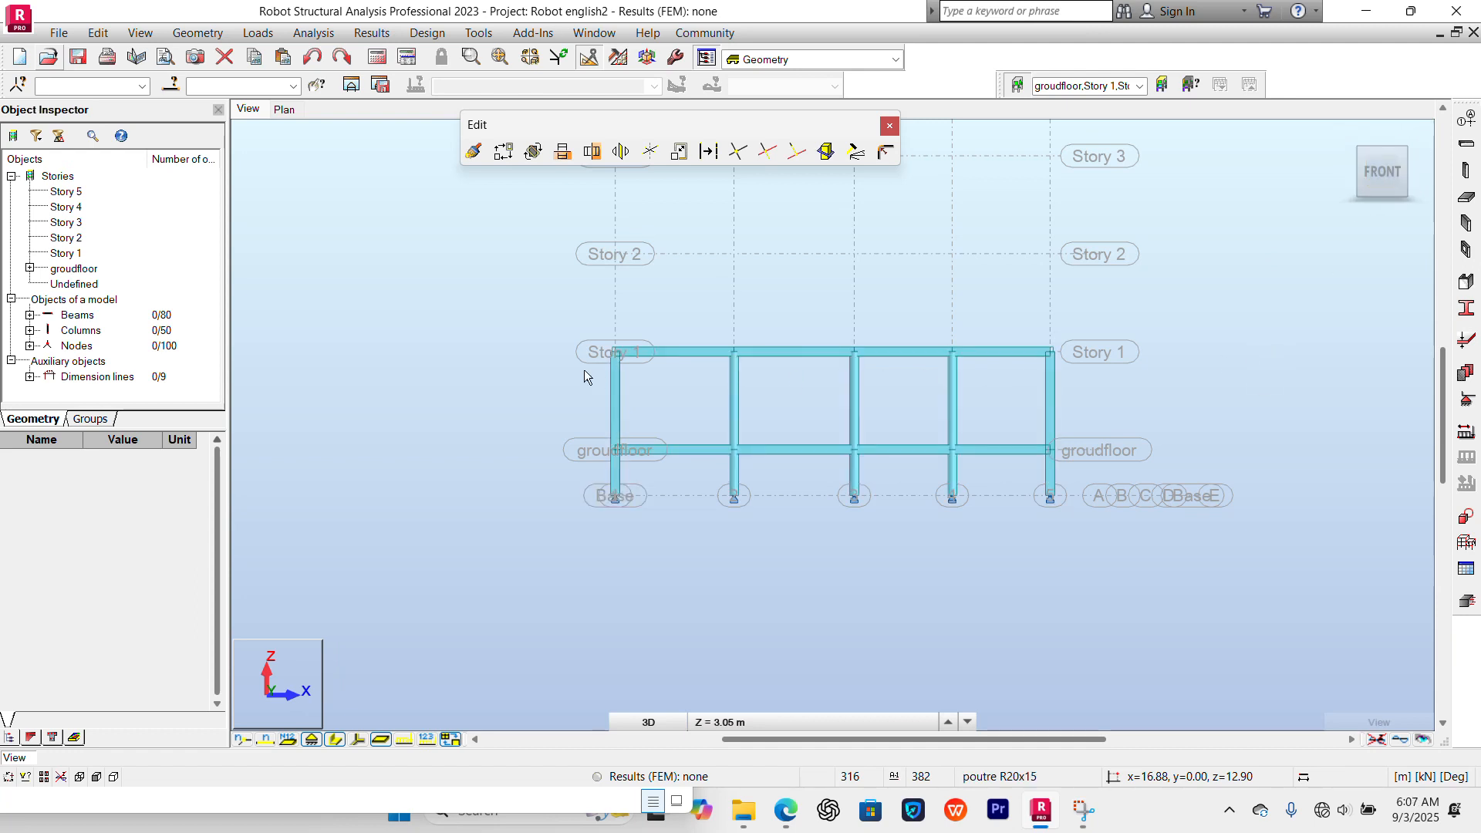
left_click_drag(559, 327, 1077, 361)
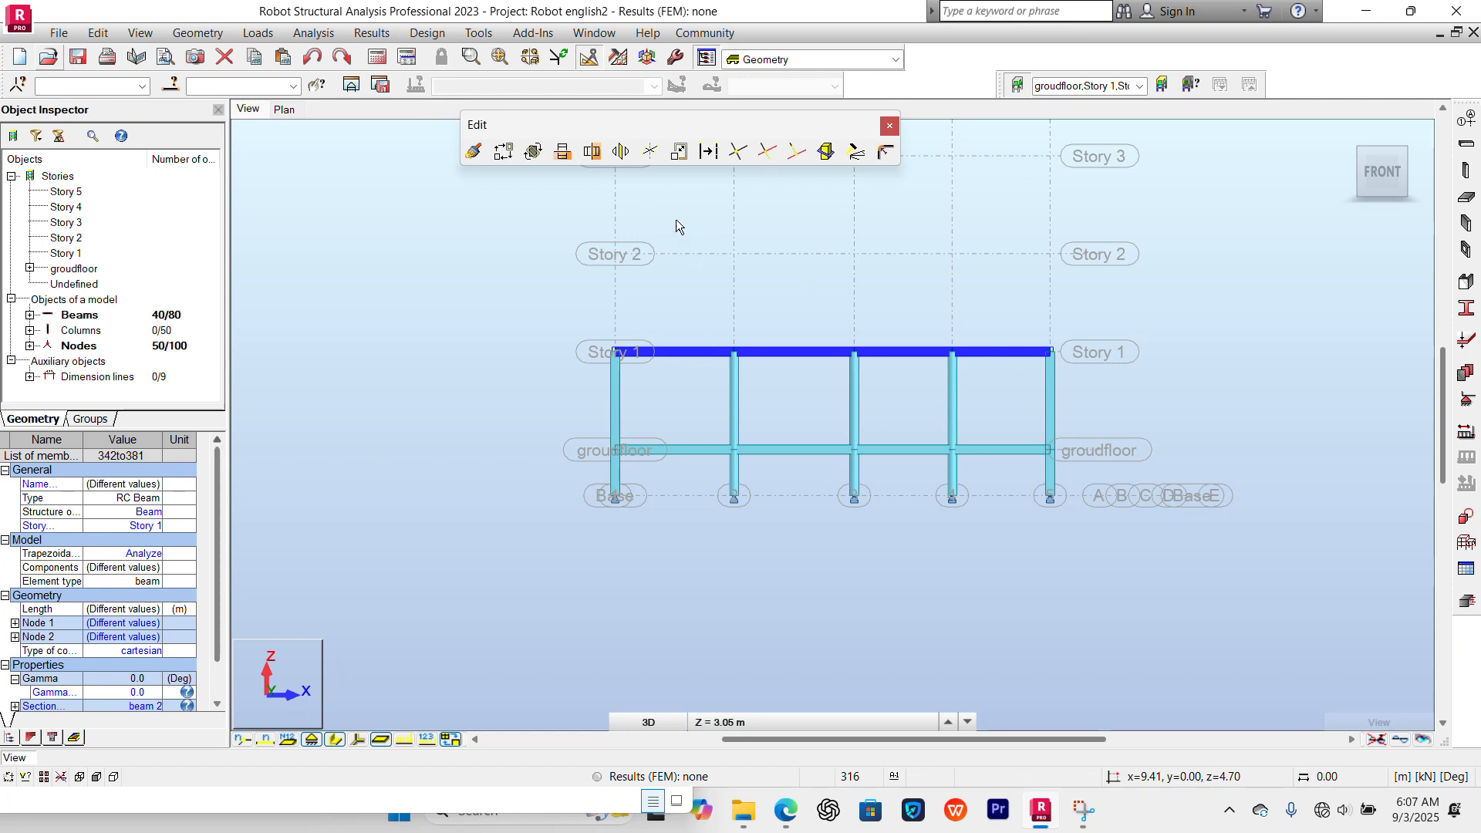
left_click(503, 151)
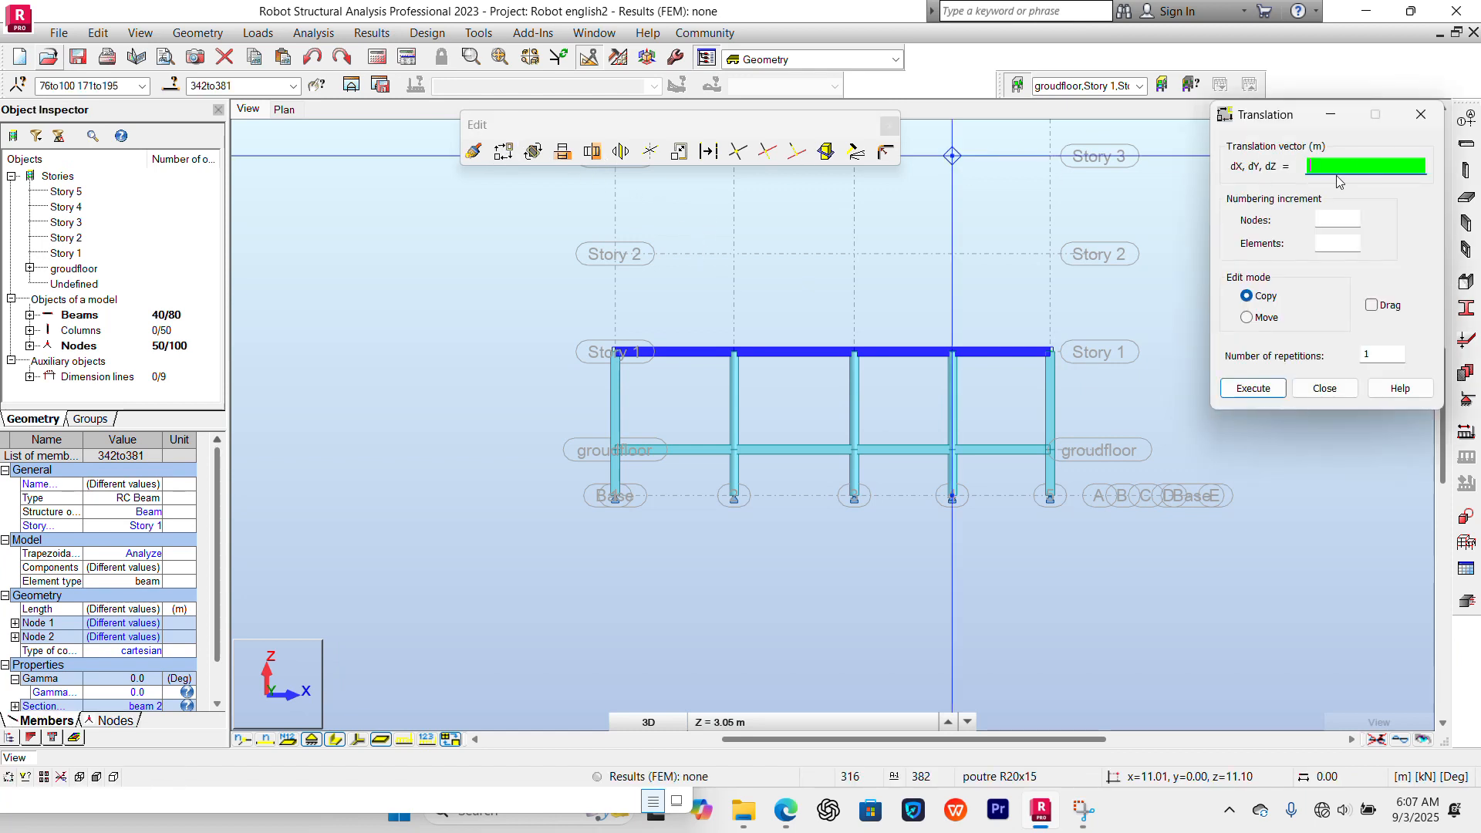
left_click(951, 347)
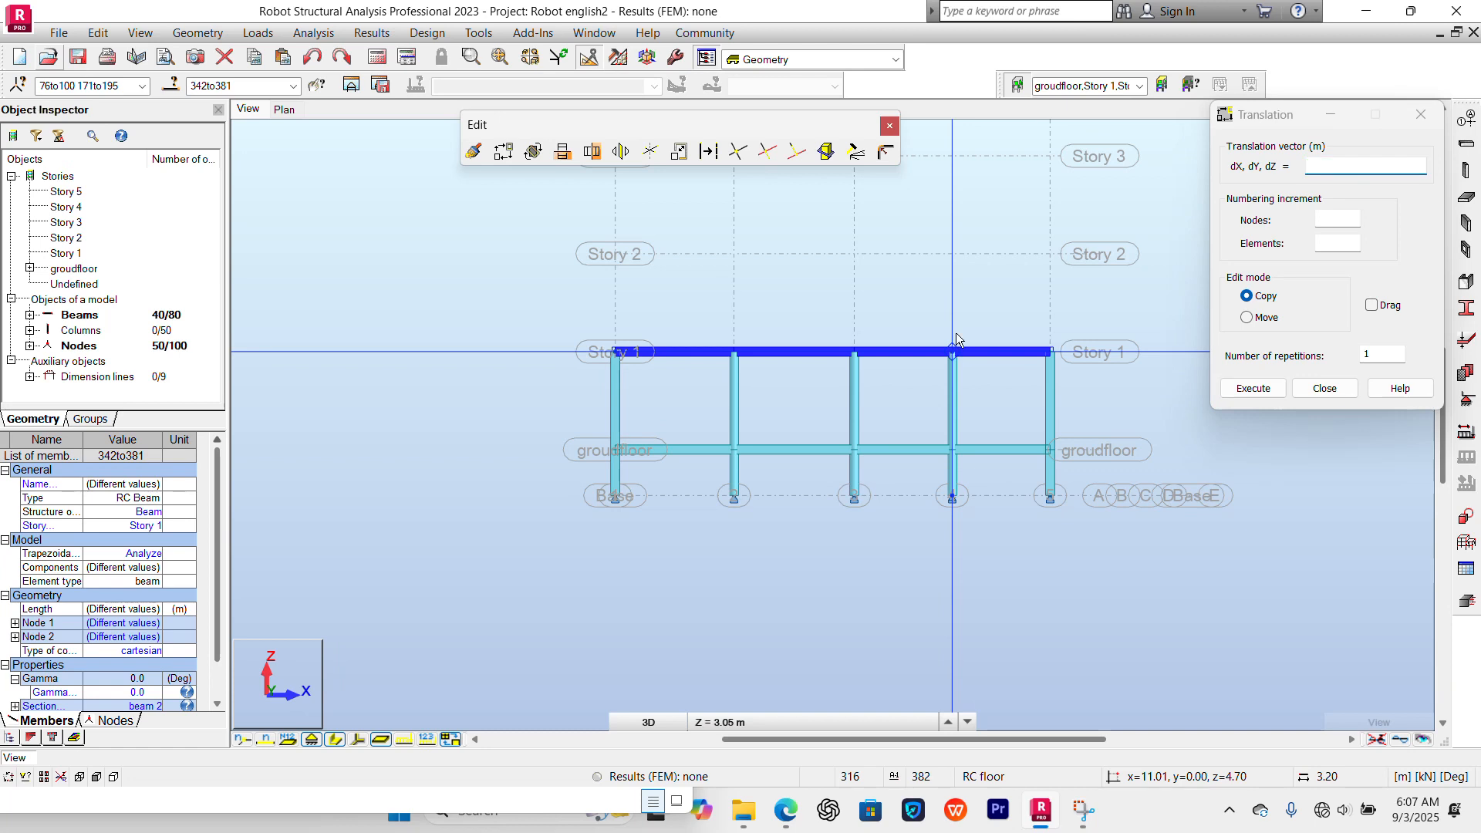
left_click(954, 256)
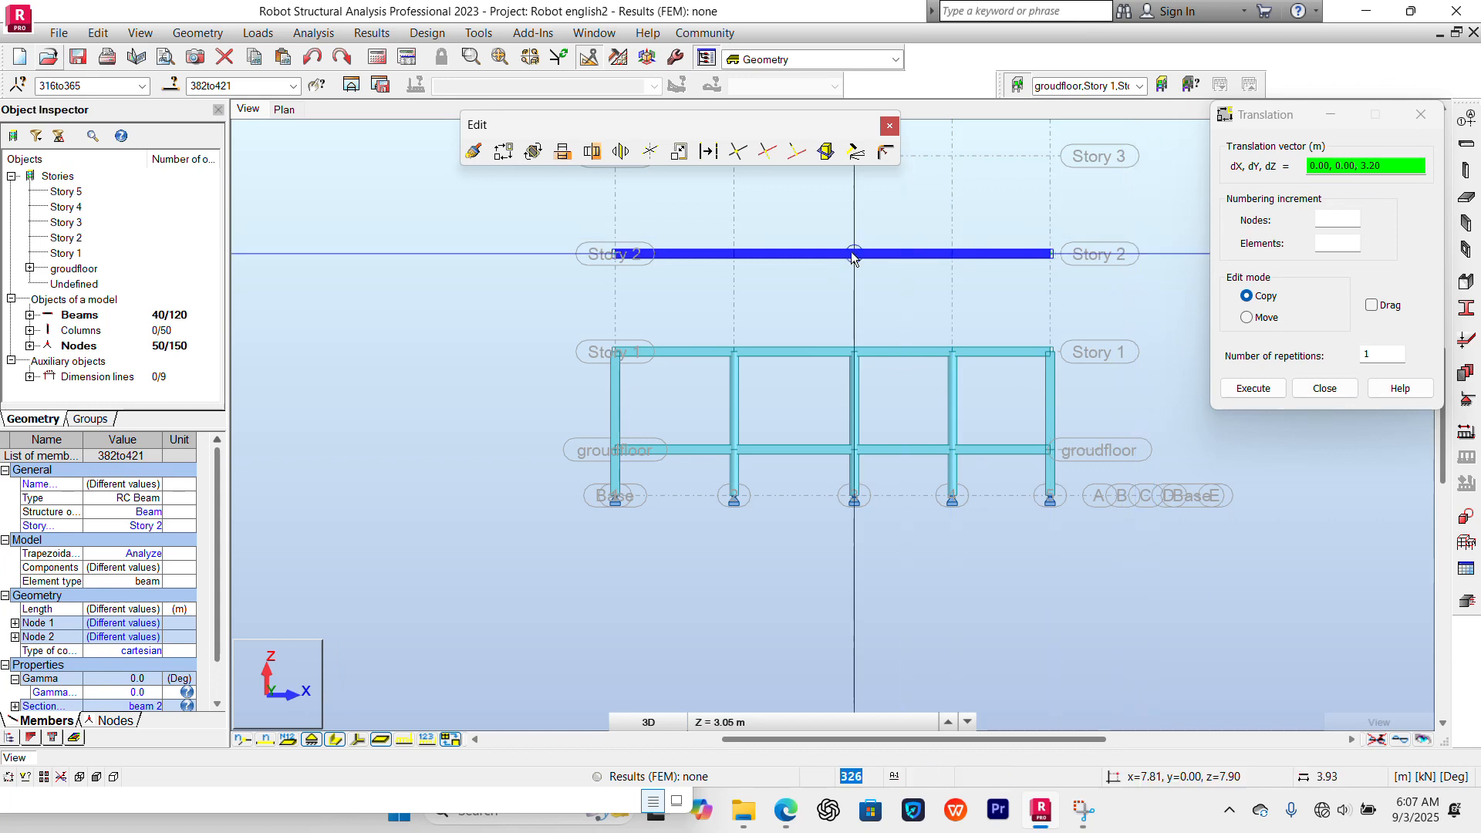
left_click(952, 252)
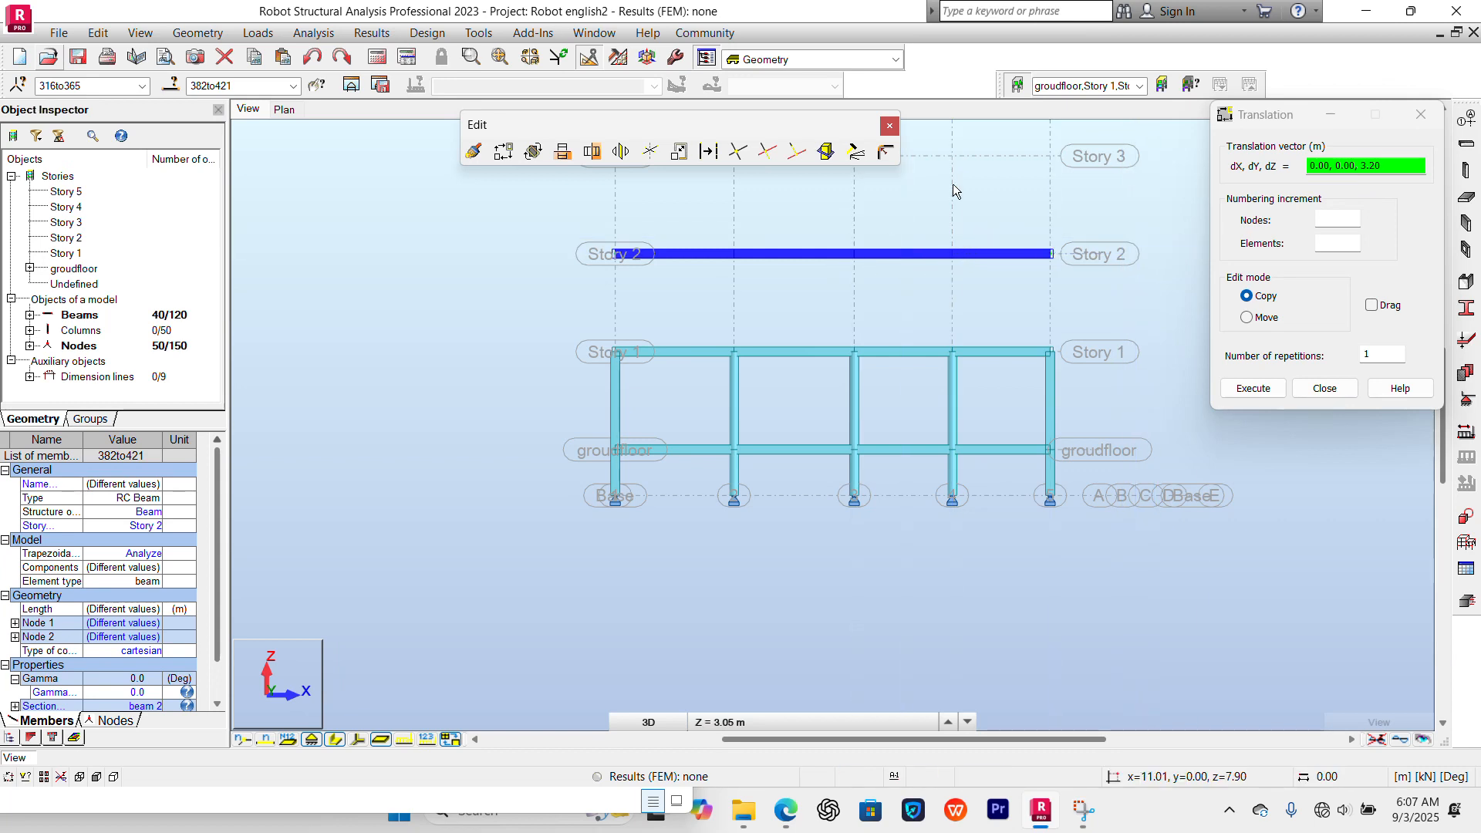
left_click(951, 157)
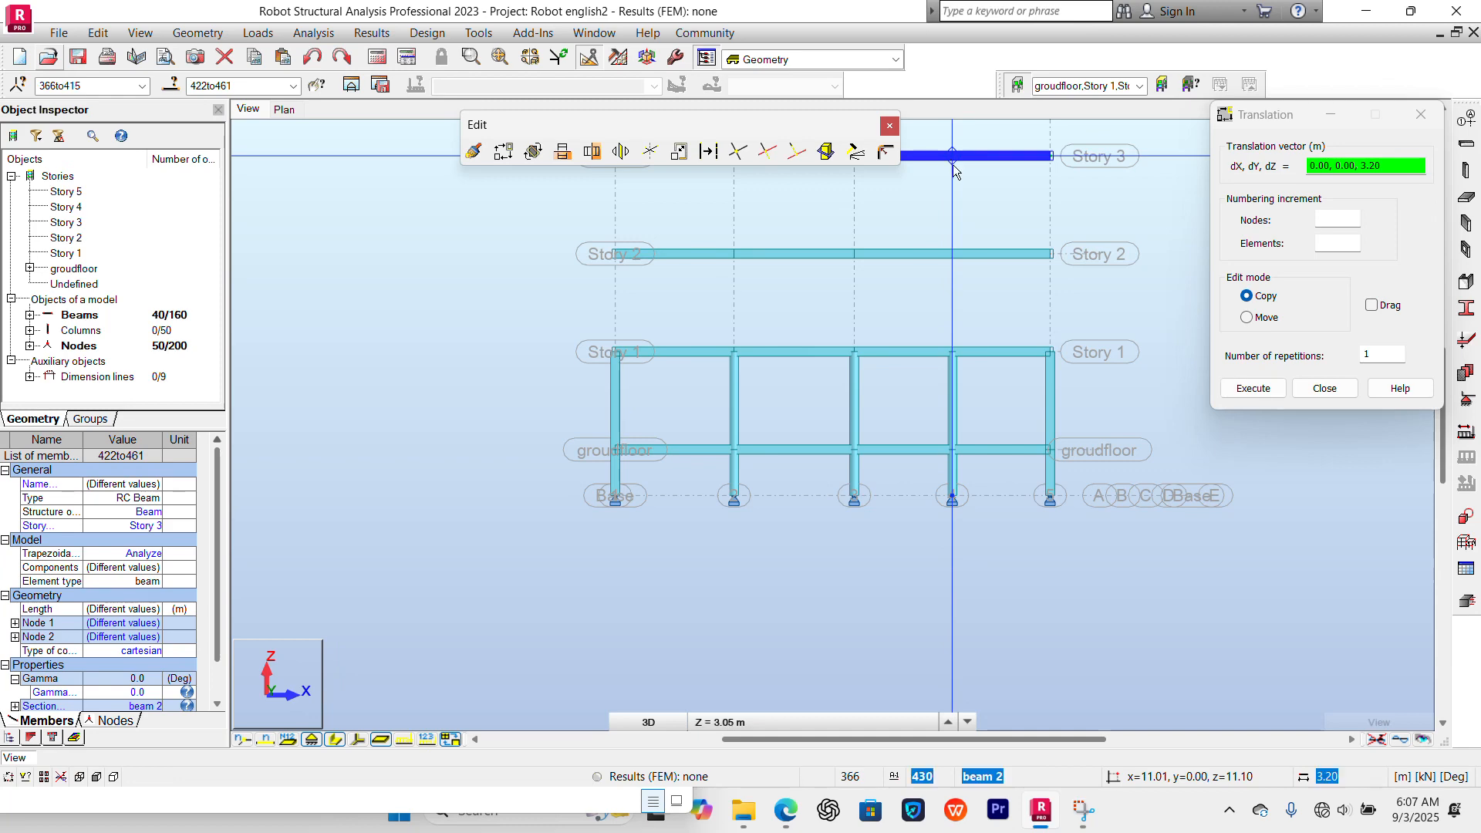
Close the Translation dialog and check the alignment of the copied Story 2 and Story 3 beams in the 3D view.
scroll(1007, 215, "down", 1)
scroll(1007, 215, "down", 1)
middle_click_drag(1008, 214, 969, 334)
scroll(921, 261, "up", 1)
scroll(921, 262, "up", 2)
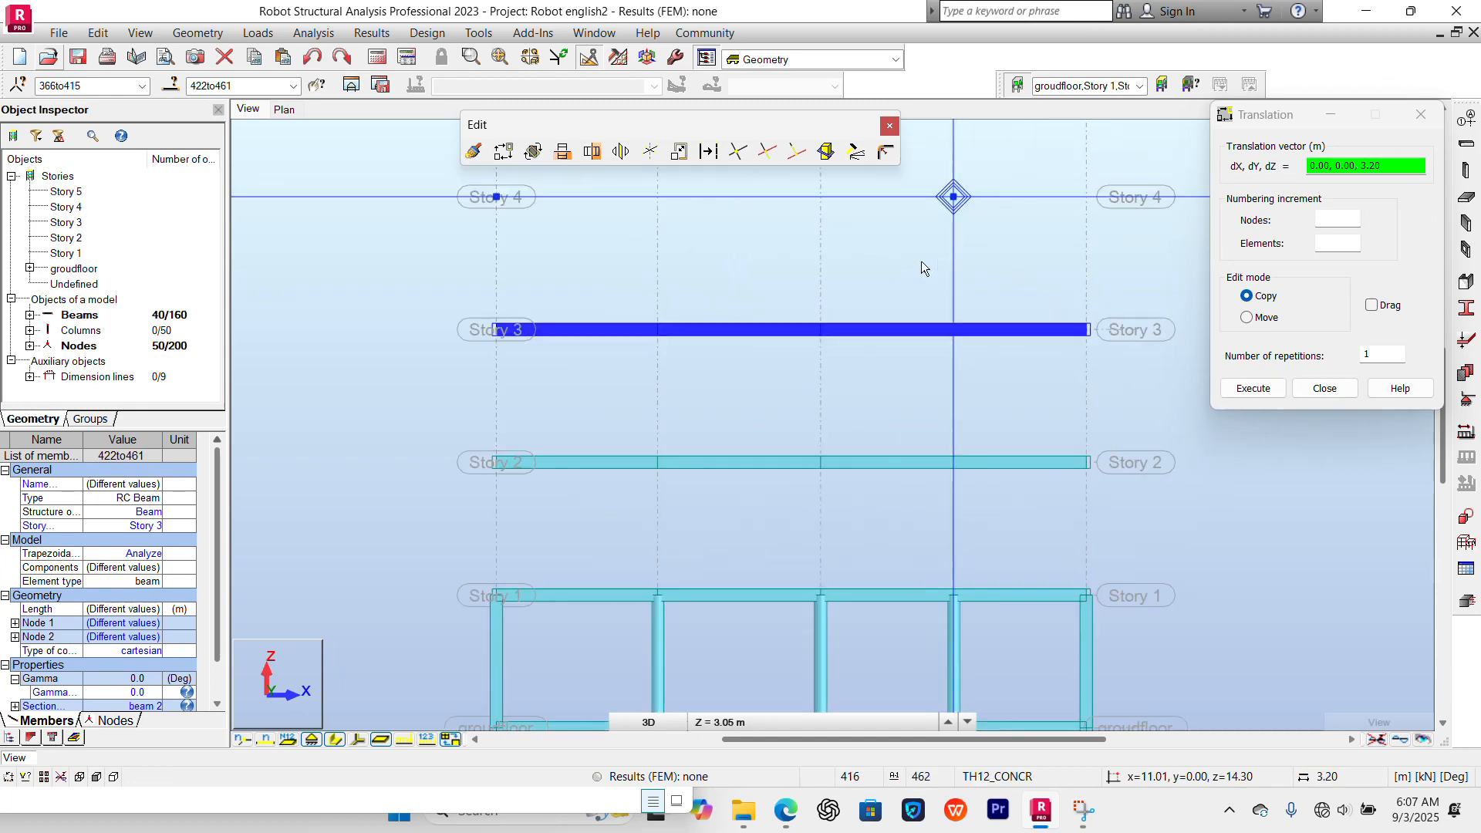
middle_click_drag(921, 262, 902, 327)
scroll(902, 327, "down", 1)
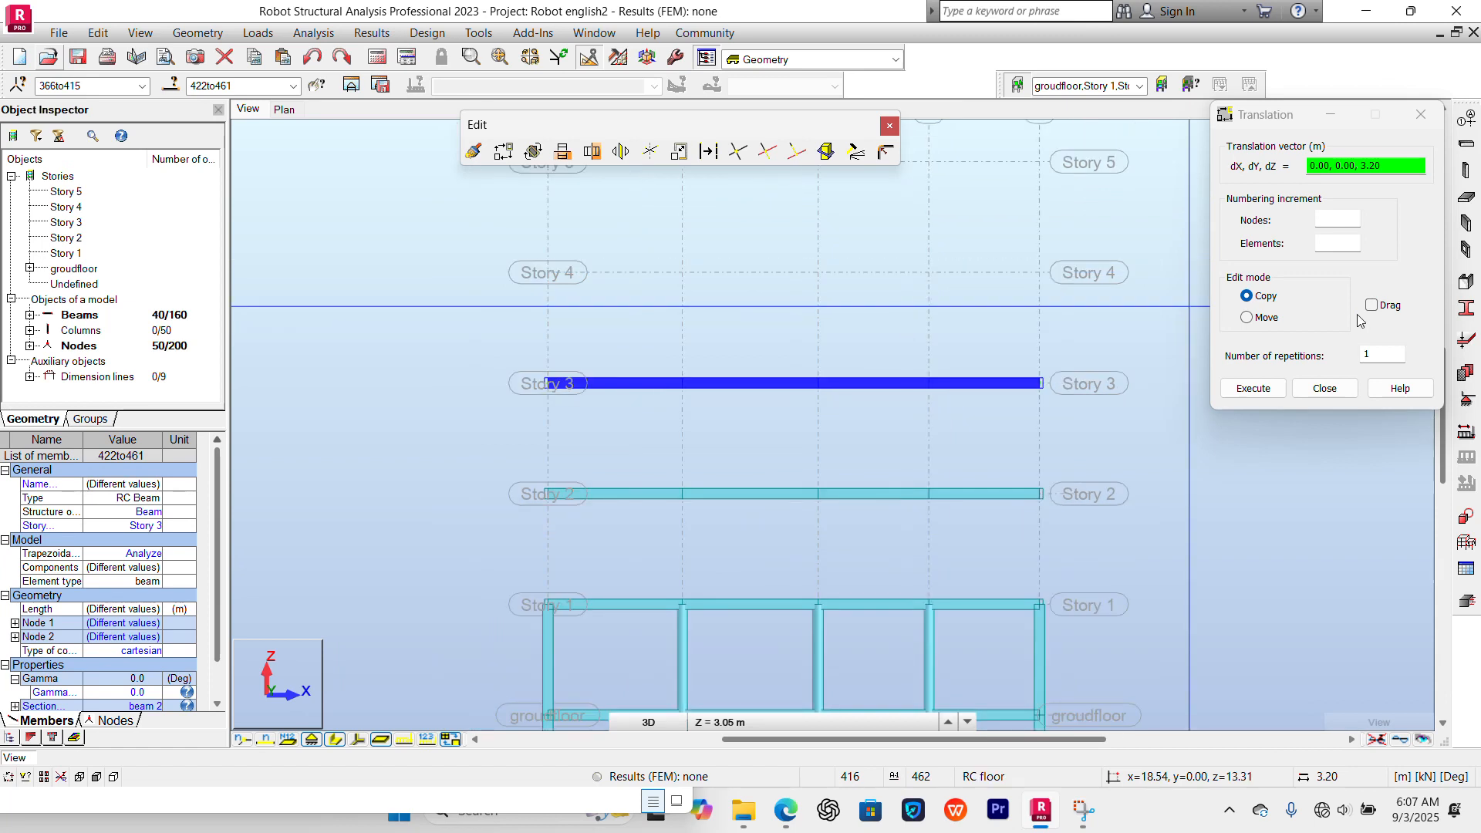
left_click(1327, 390)
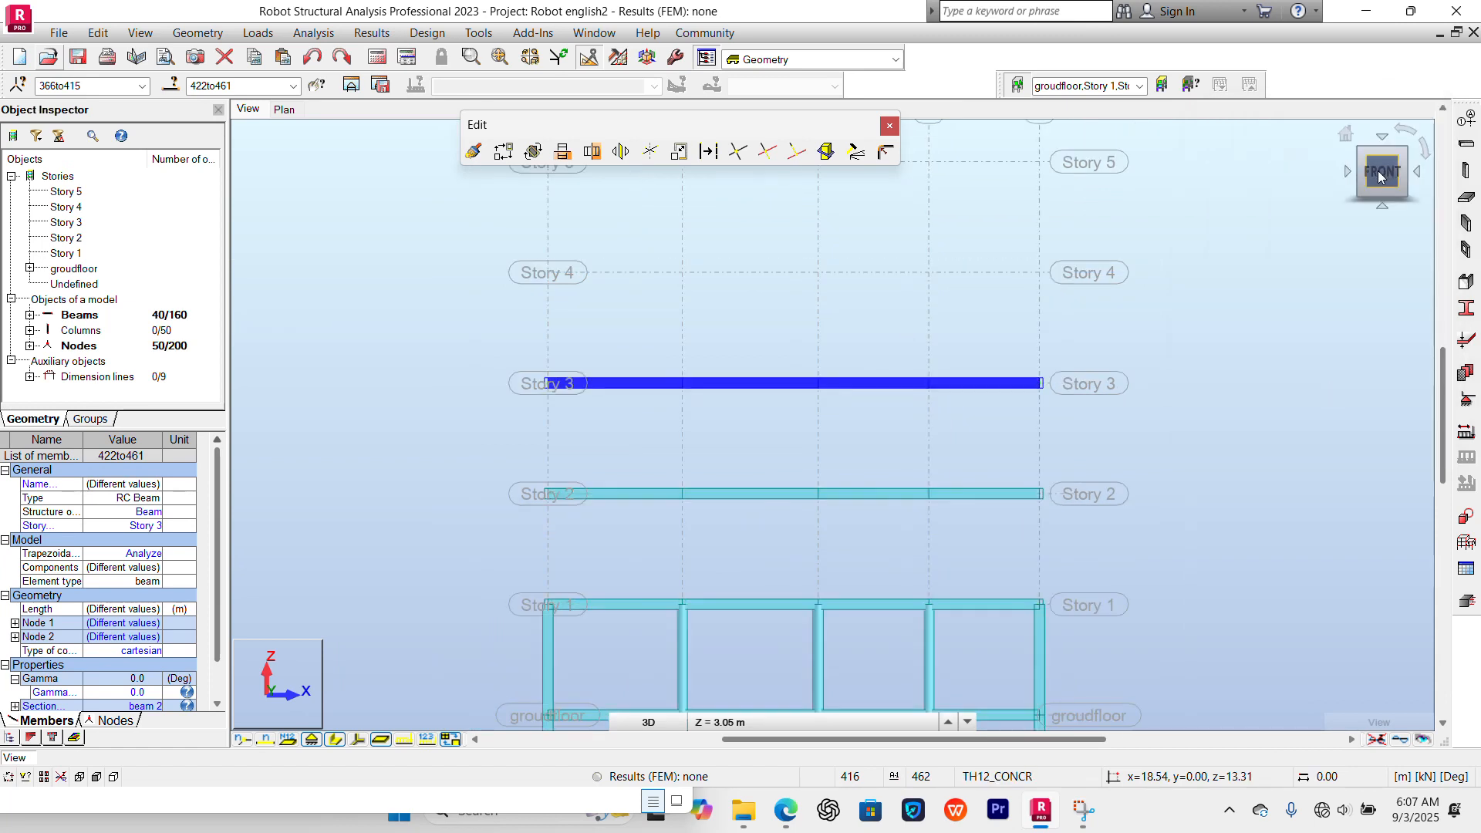
left_click(1351, 133)
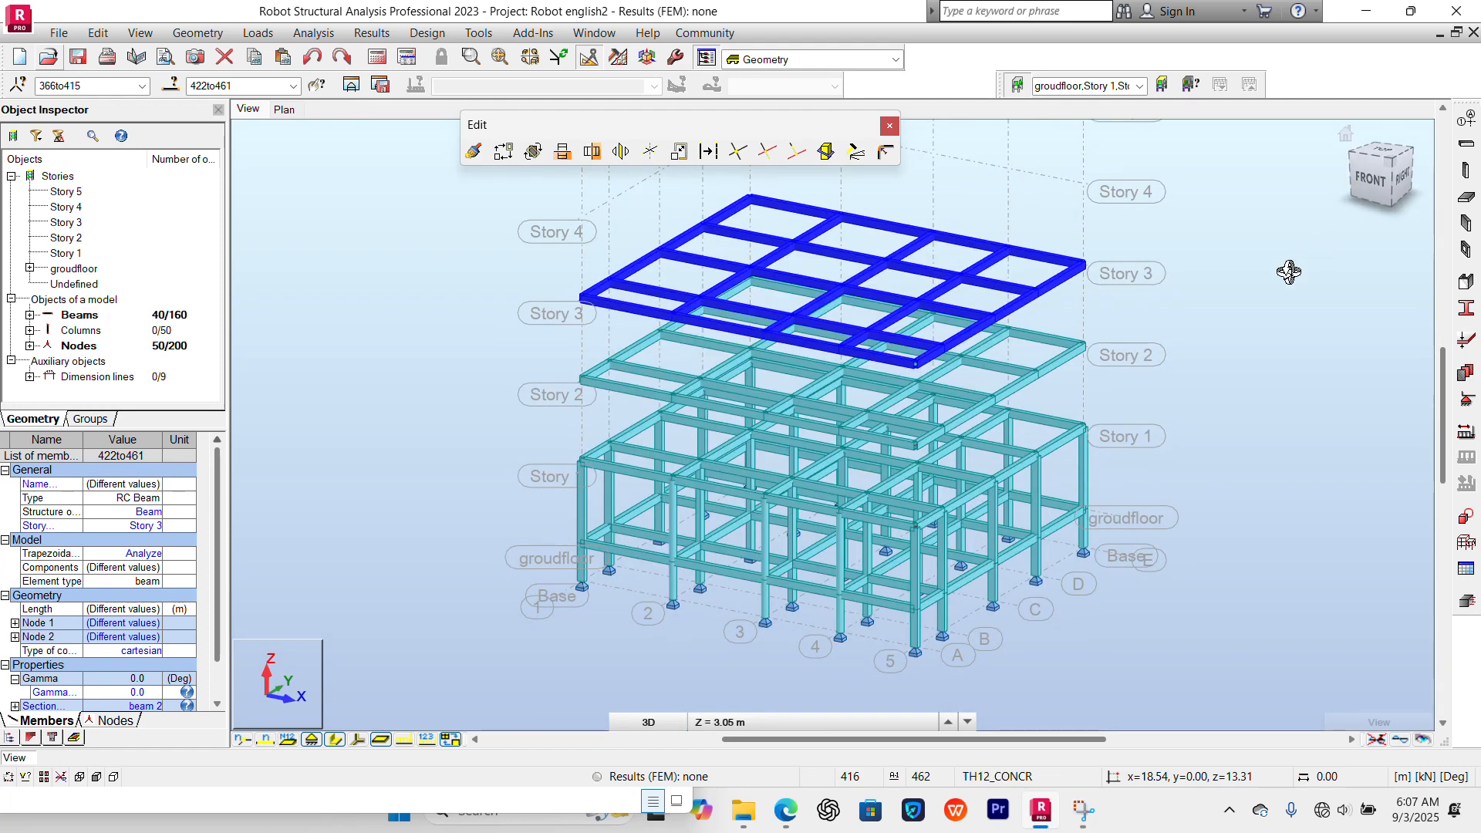
In the front view, copy the selected Story 3 beams to Story 4 and Story 5 with 3.20 m vertical translations along grid line 3.
left_click(1378, 189)
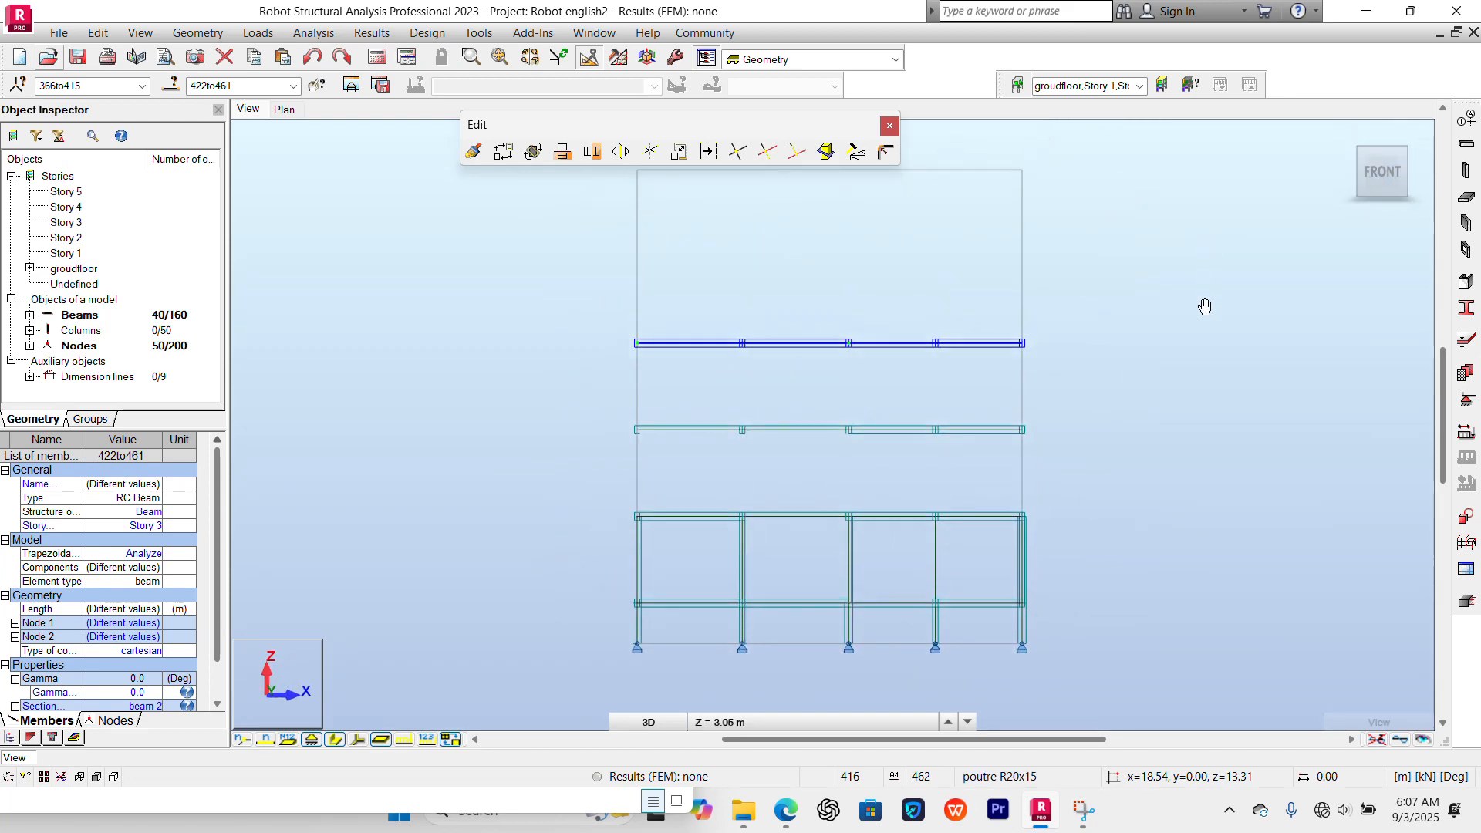
middle_click_drag(1183, 219, 1183, 294)
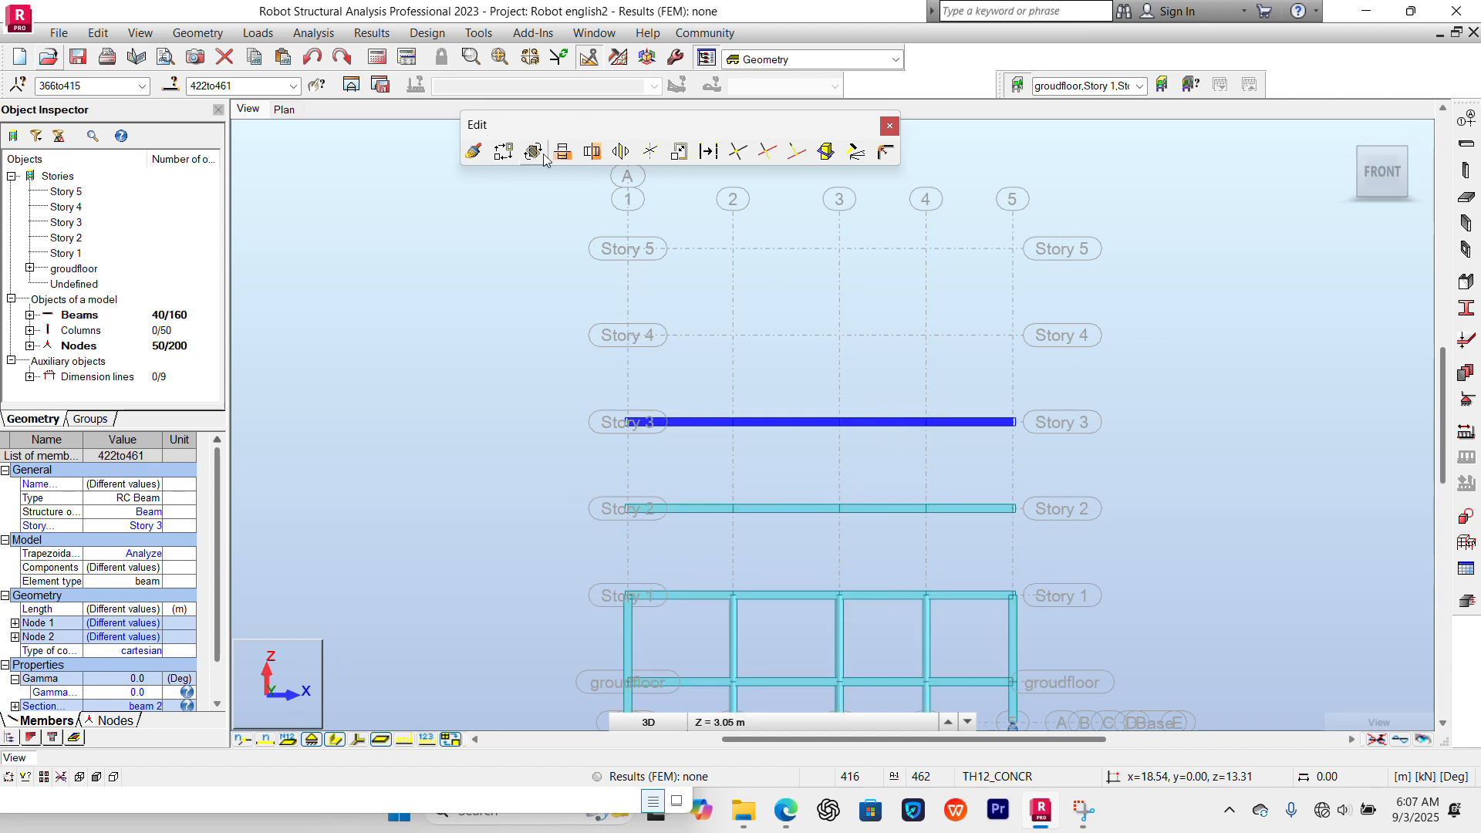
left_click(504, 152)
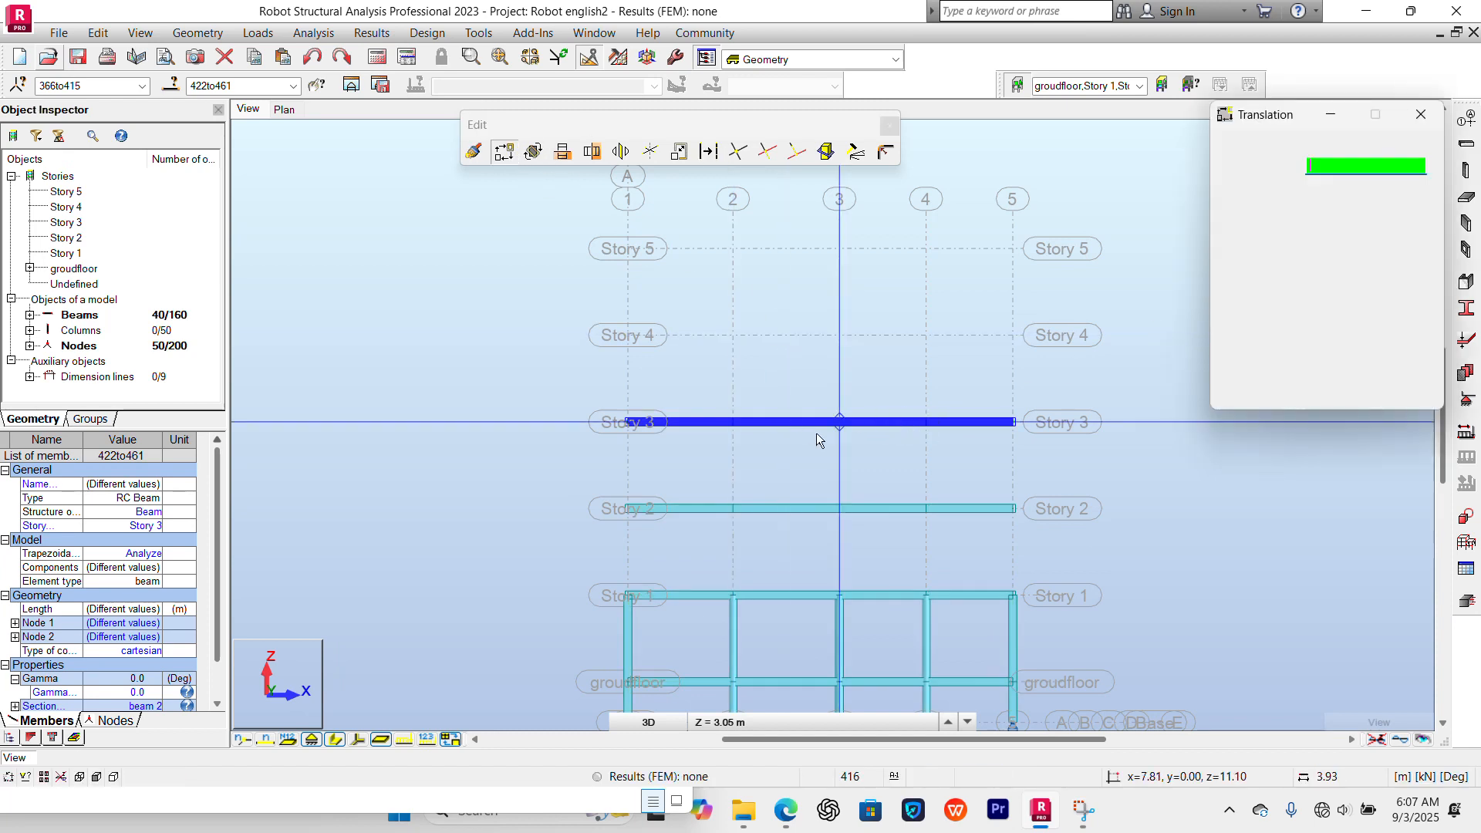
left_click(841, 396)
left_click(842, 337)
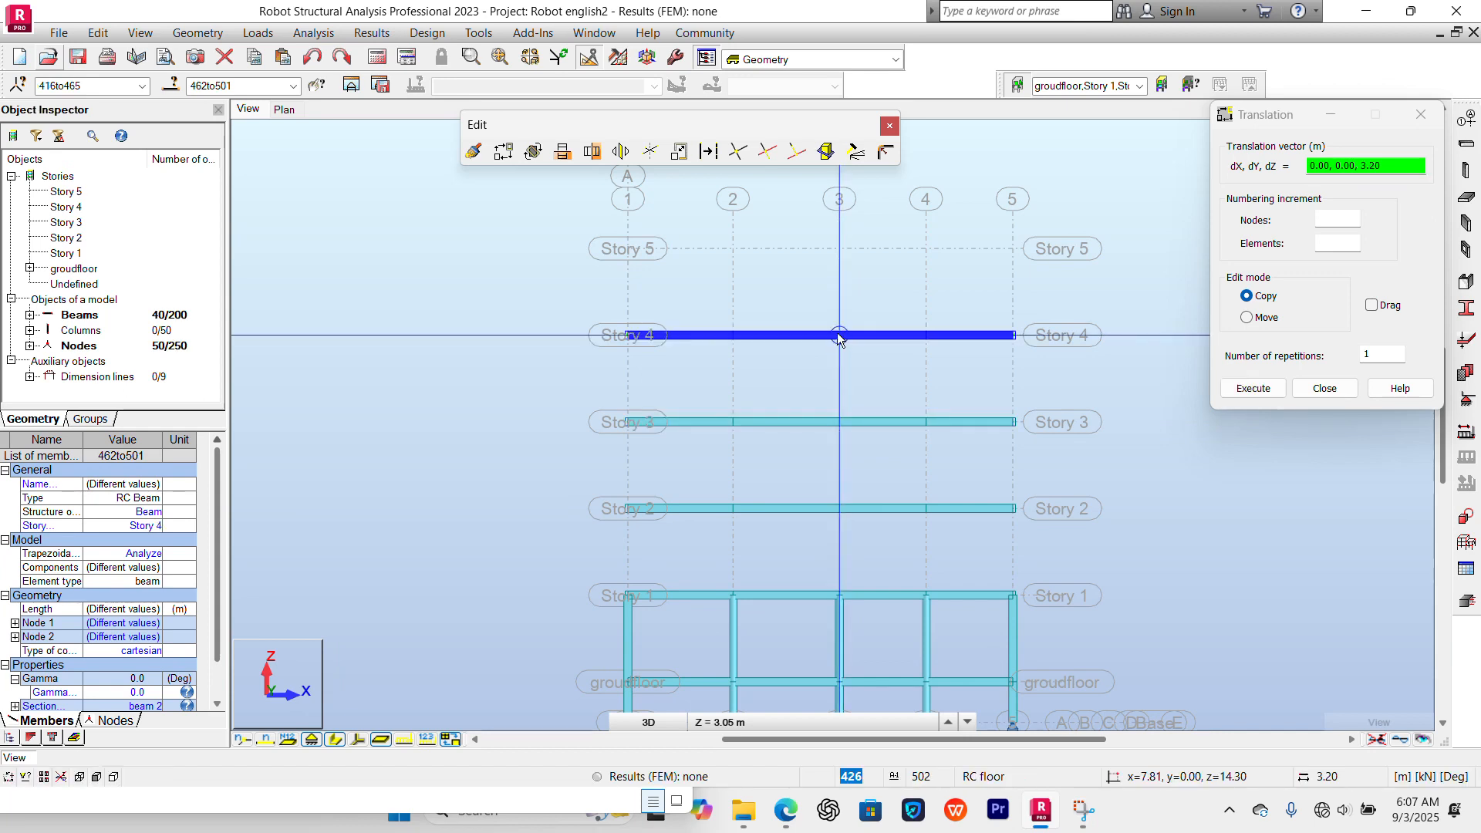
left_click(838, 335)
left_click(839, 249)
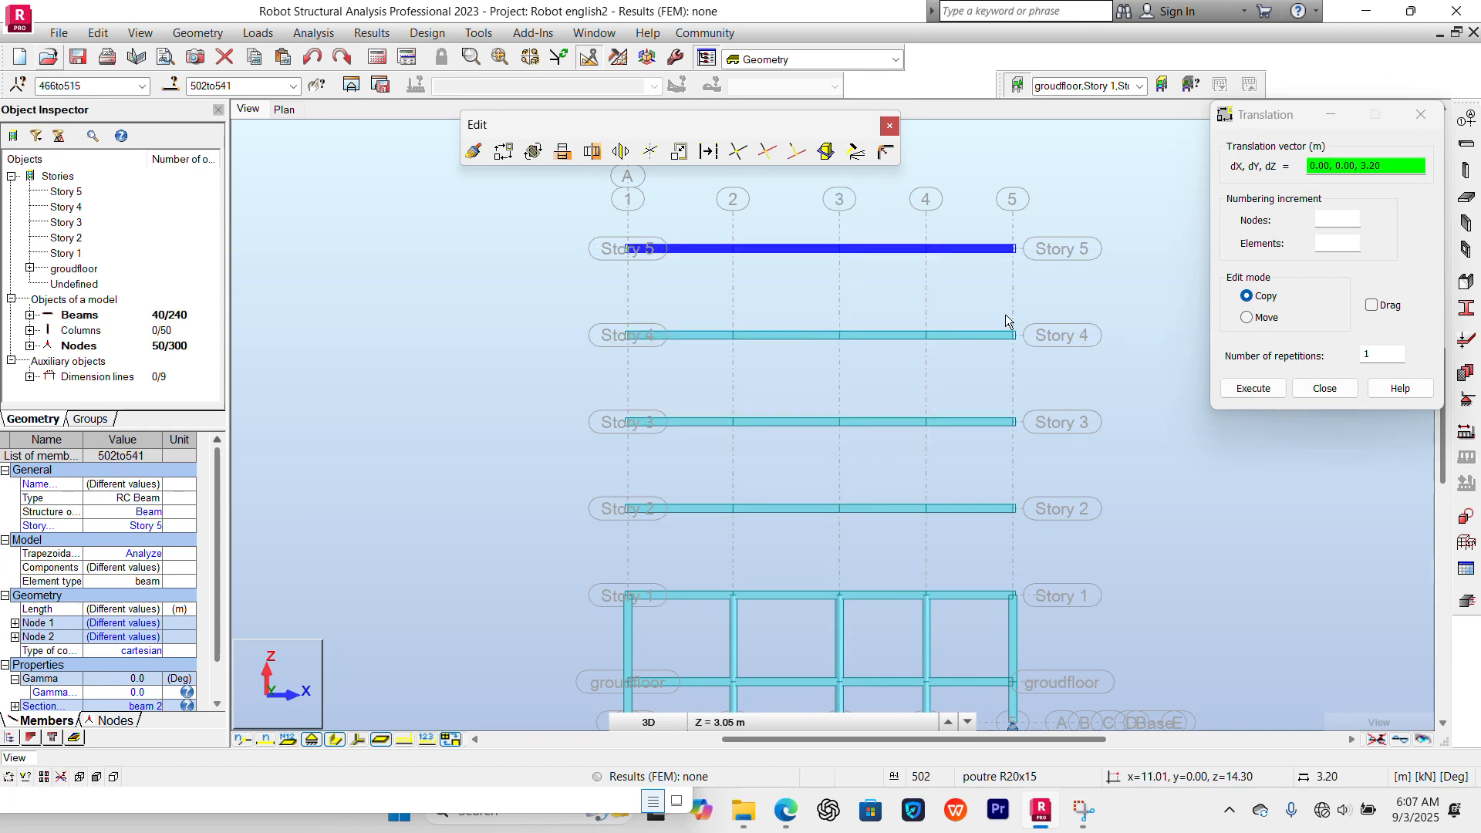
Close the Translation dialog, clear the selection and inspect the copied Story 4 and Story 5 beams in the 3D view.
left_click(1322, 387)
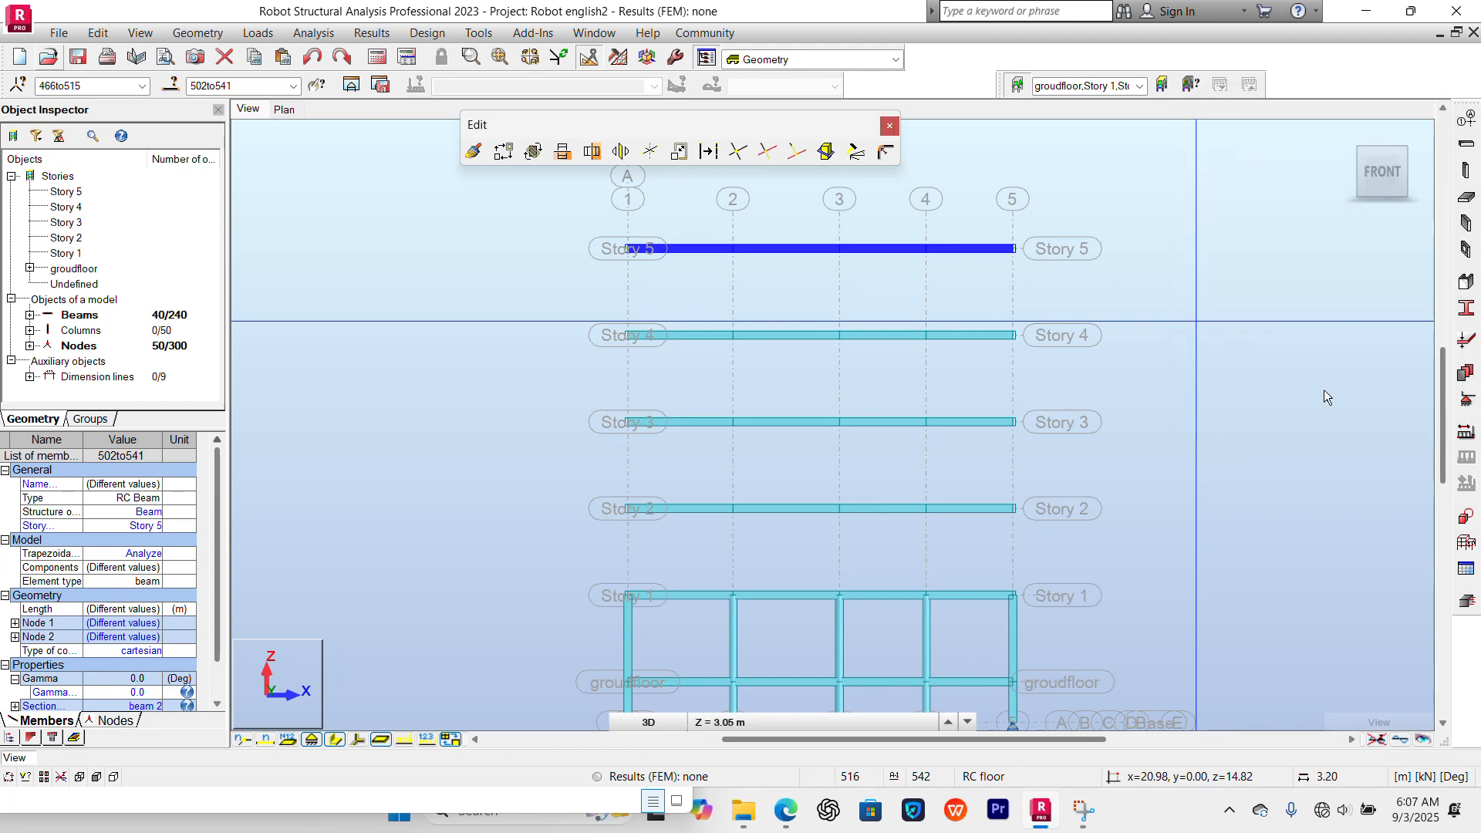
left_click(1316, 396)
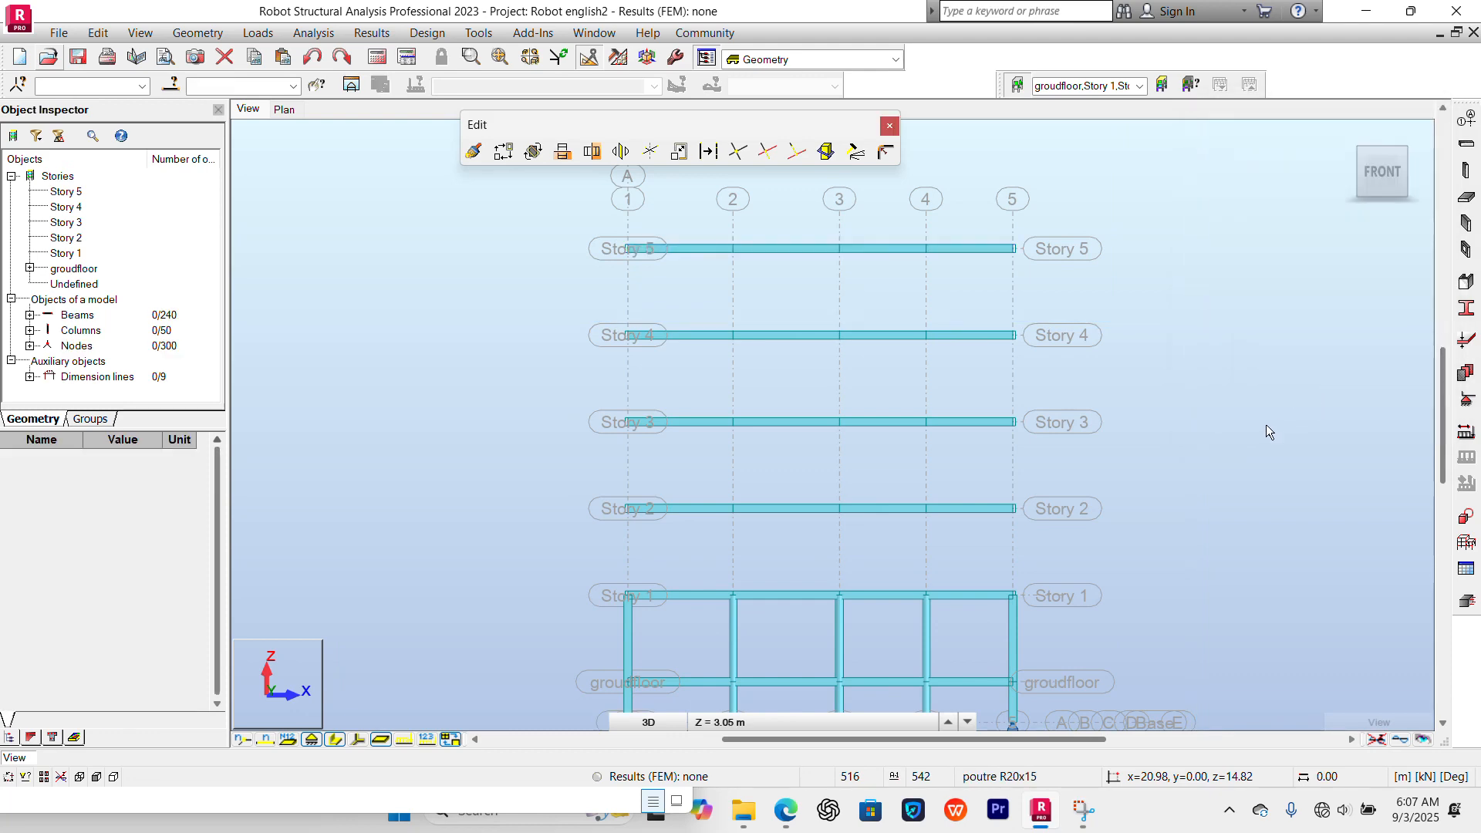
left_click(1347, 136)
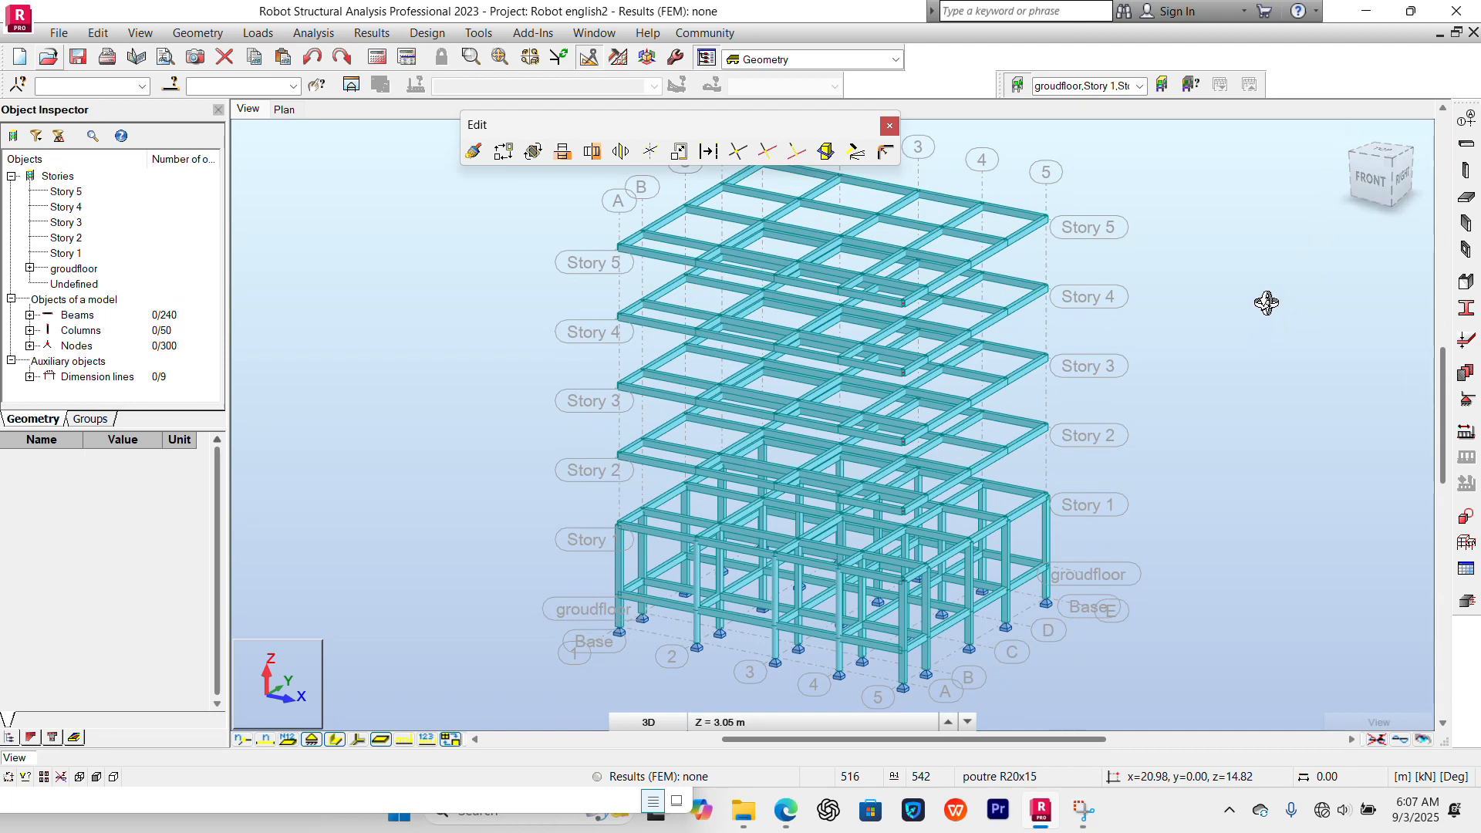
In the front view, copy all Story 1 columns up through Story 5 with repeated 0,0,3.2 m translations, and clear the selection.
left_click(1371, 178)
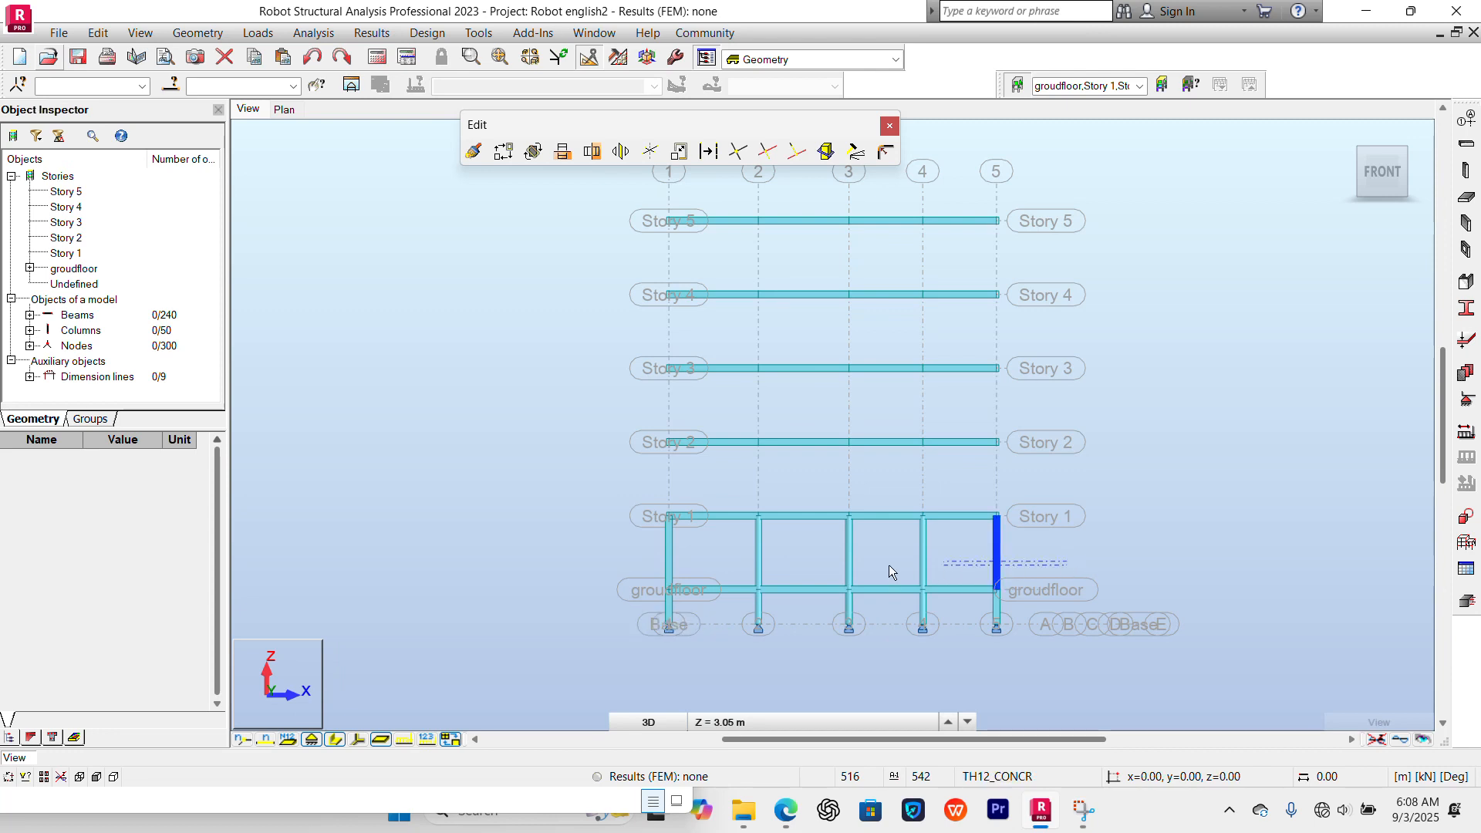
left_click_drag(715, 571, 655, 569)
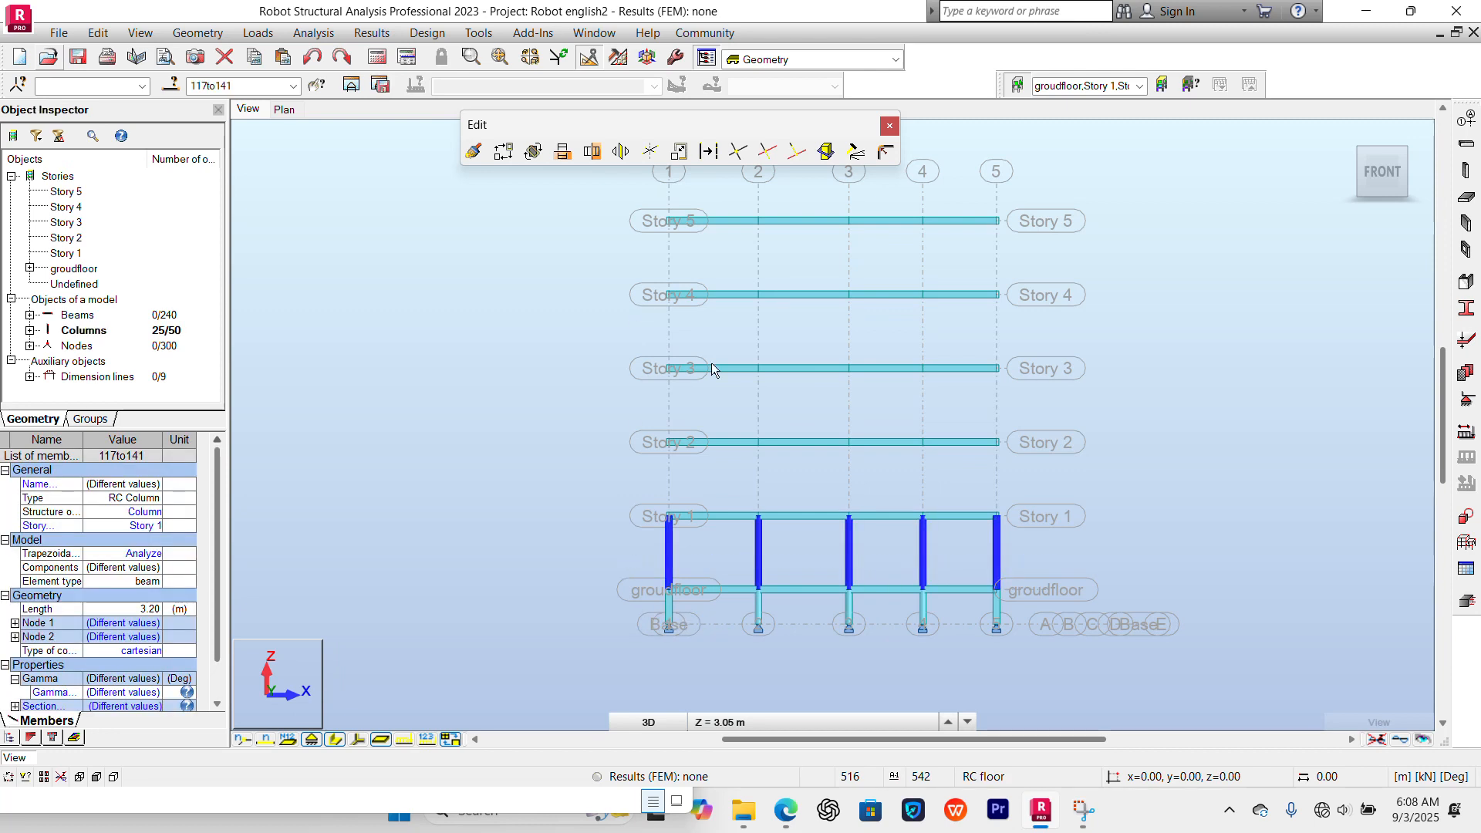
left_click(503, 151)
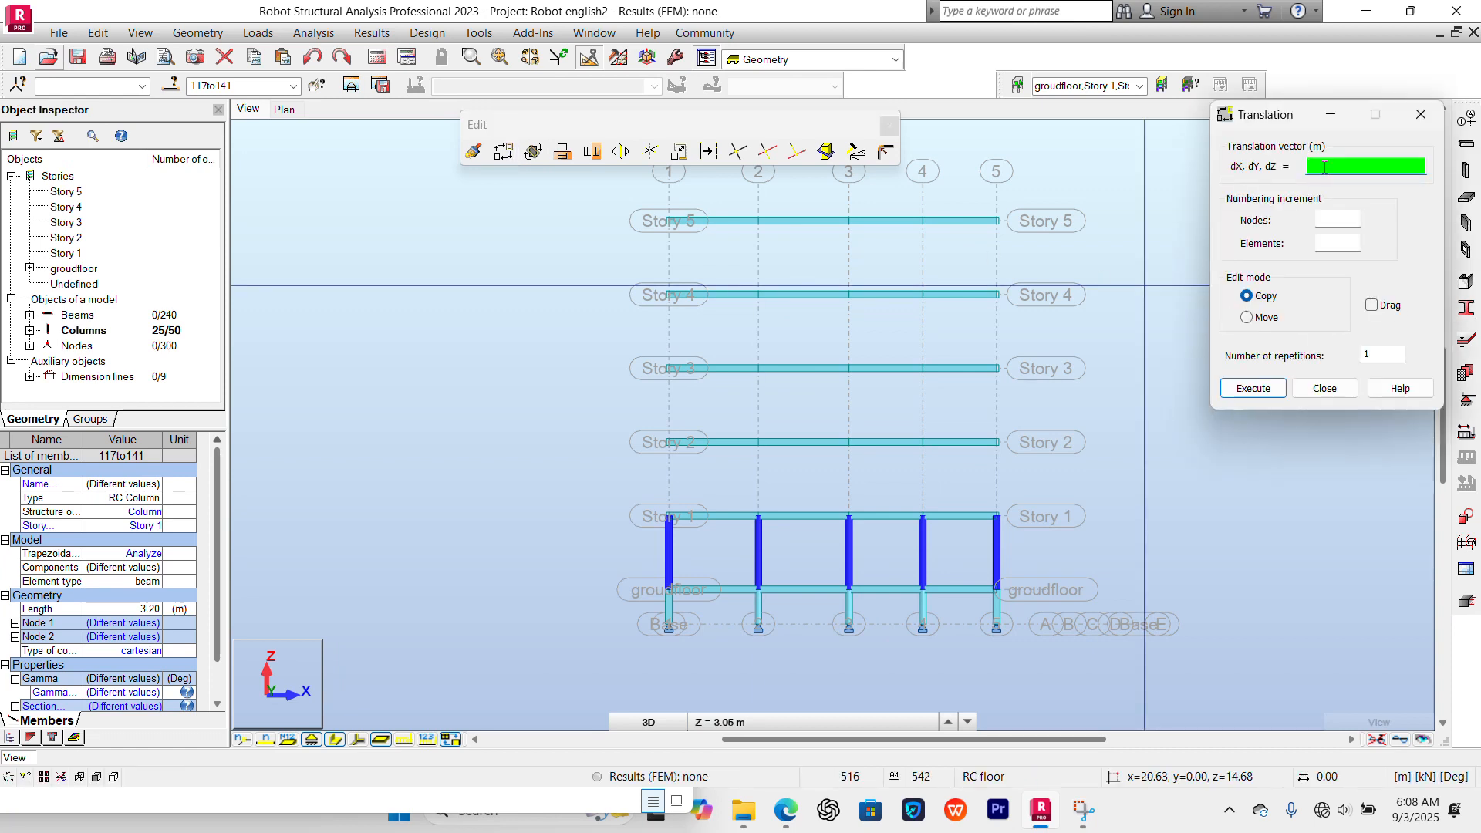
type("0,0,3.2")
key("Return")
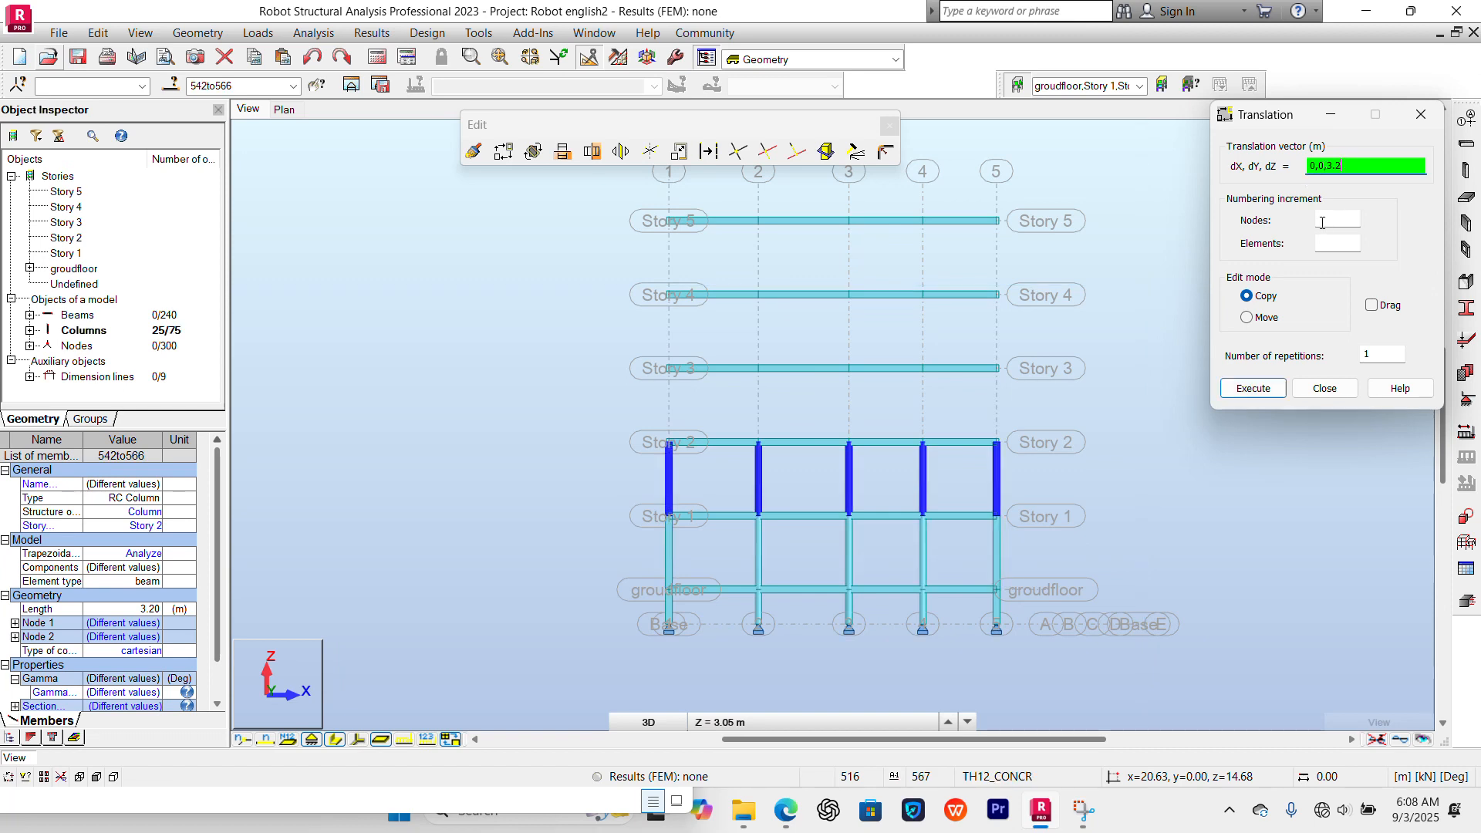
key("Return")
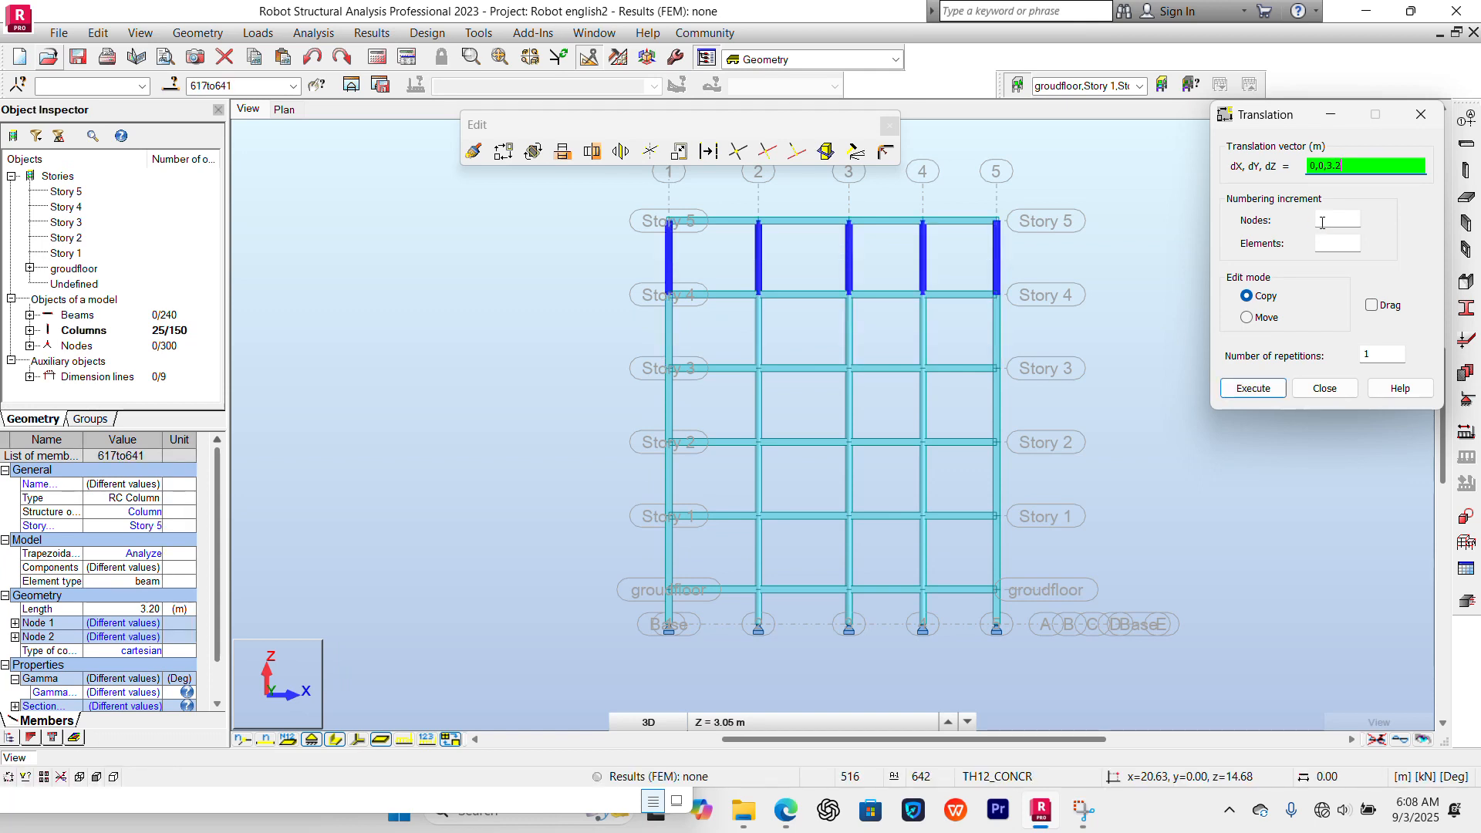
left_click(1322, 388)
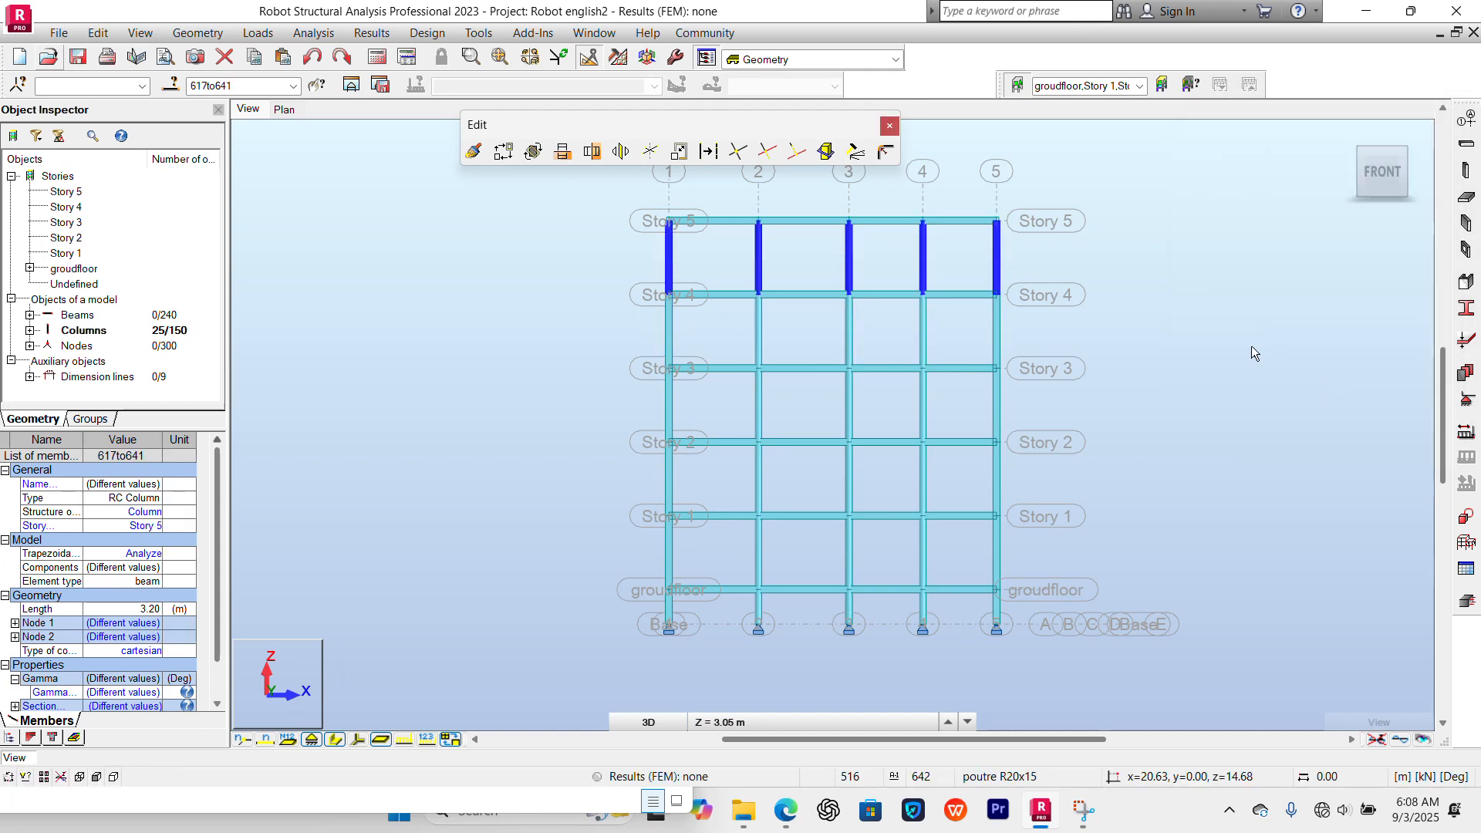
left_click(1213, 287)
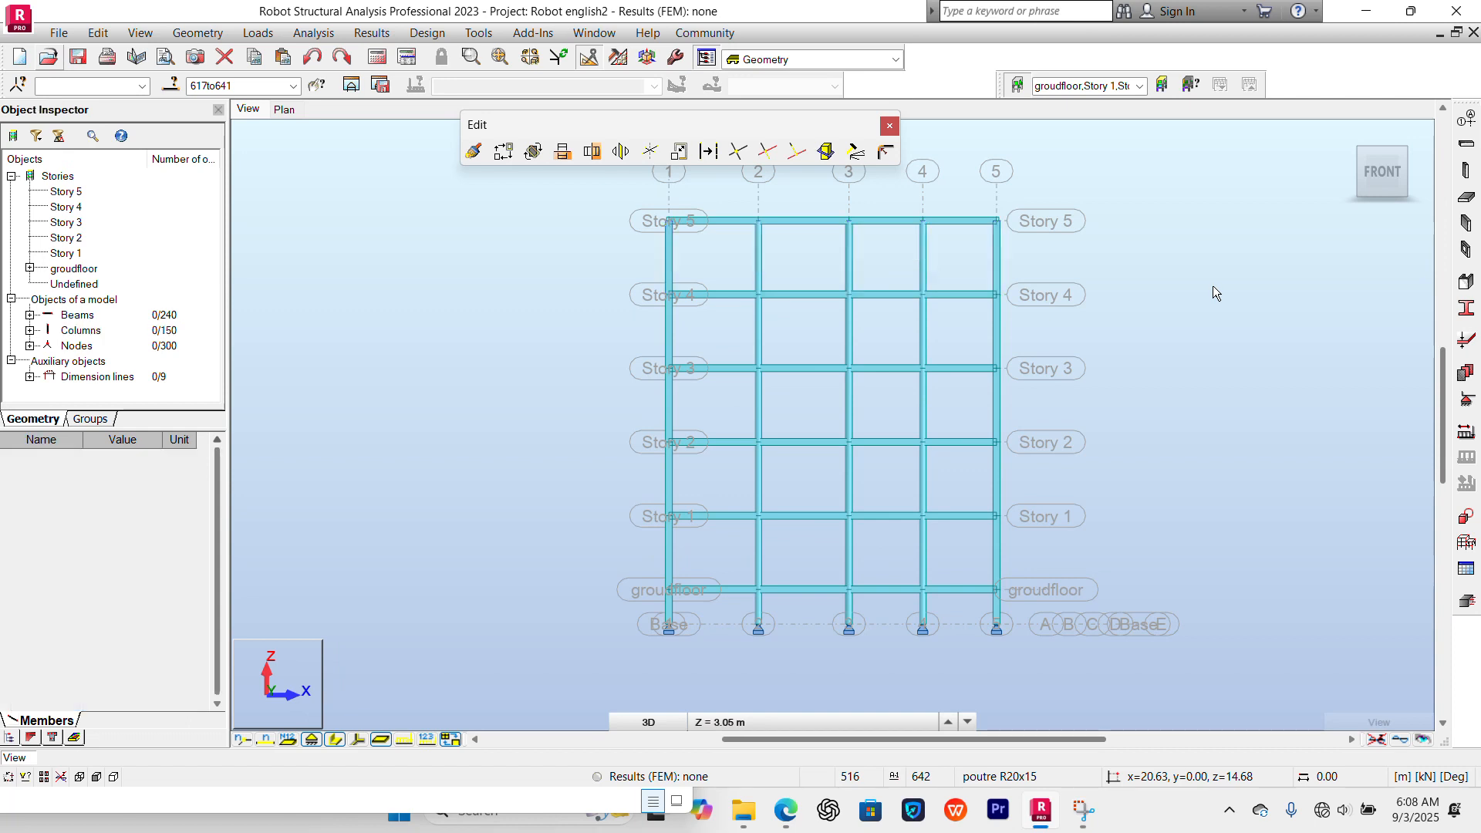
Open the Stories definition and examine the colour-coded story assignment of beams and columns from several sides in 3D.
left_click(1163, 86)
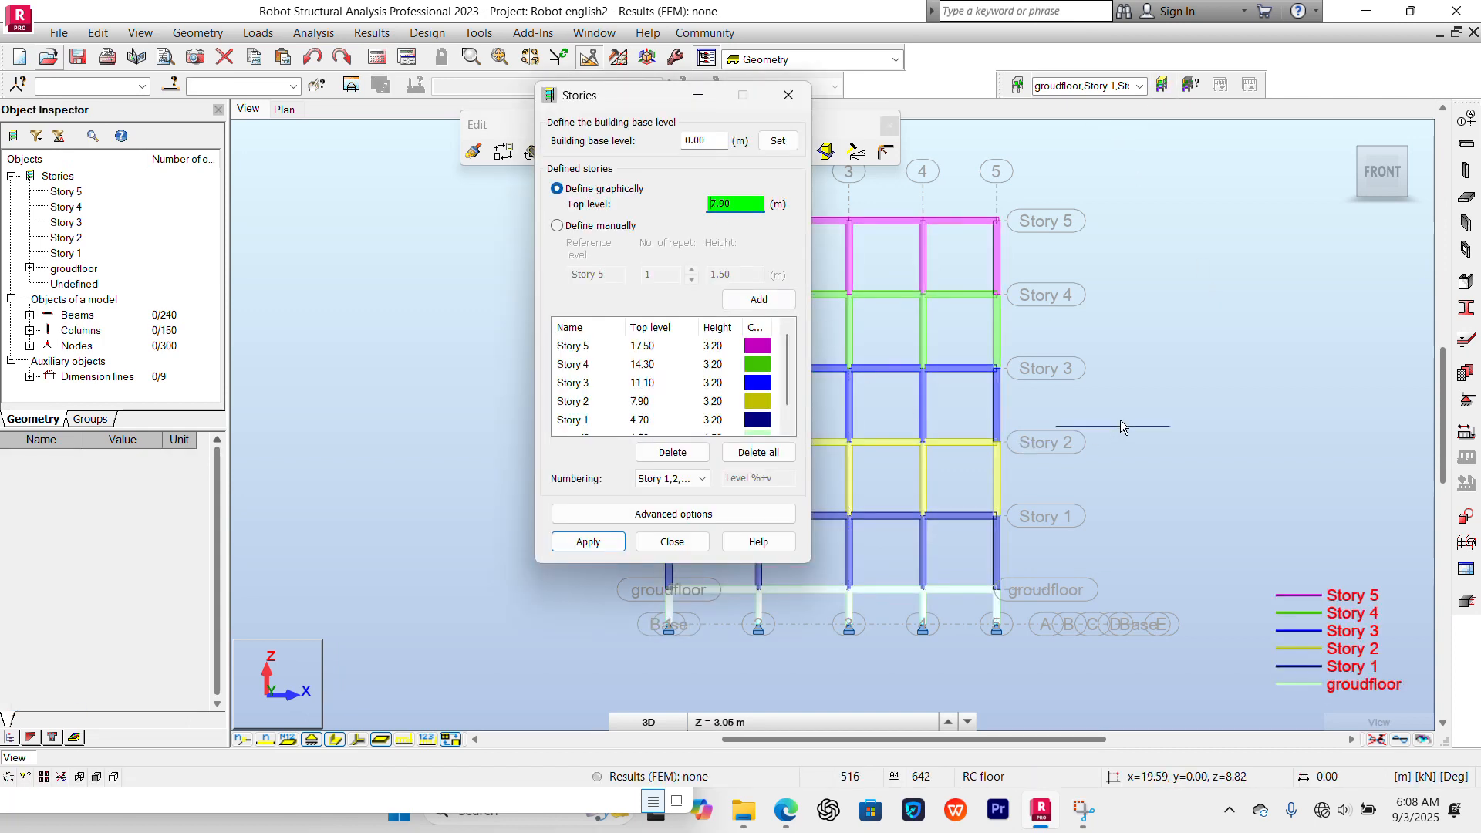
middle_click_drag(1230, 429, 1179, 435)
middle_click_drag(1286, 383, 1194, 398, "shift")
scroll(1015, 452, "up", 5)
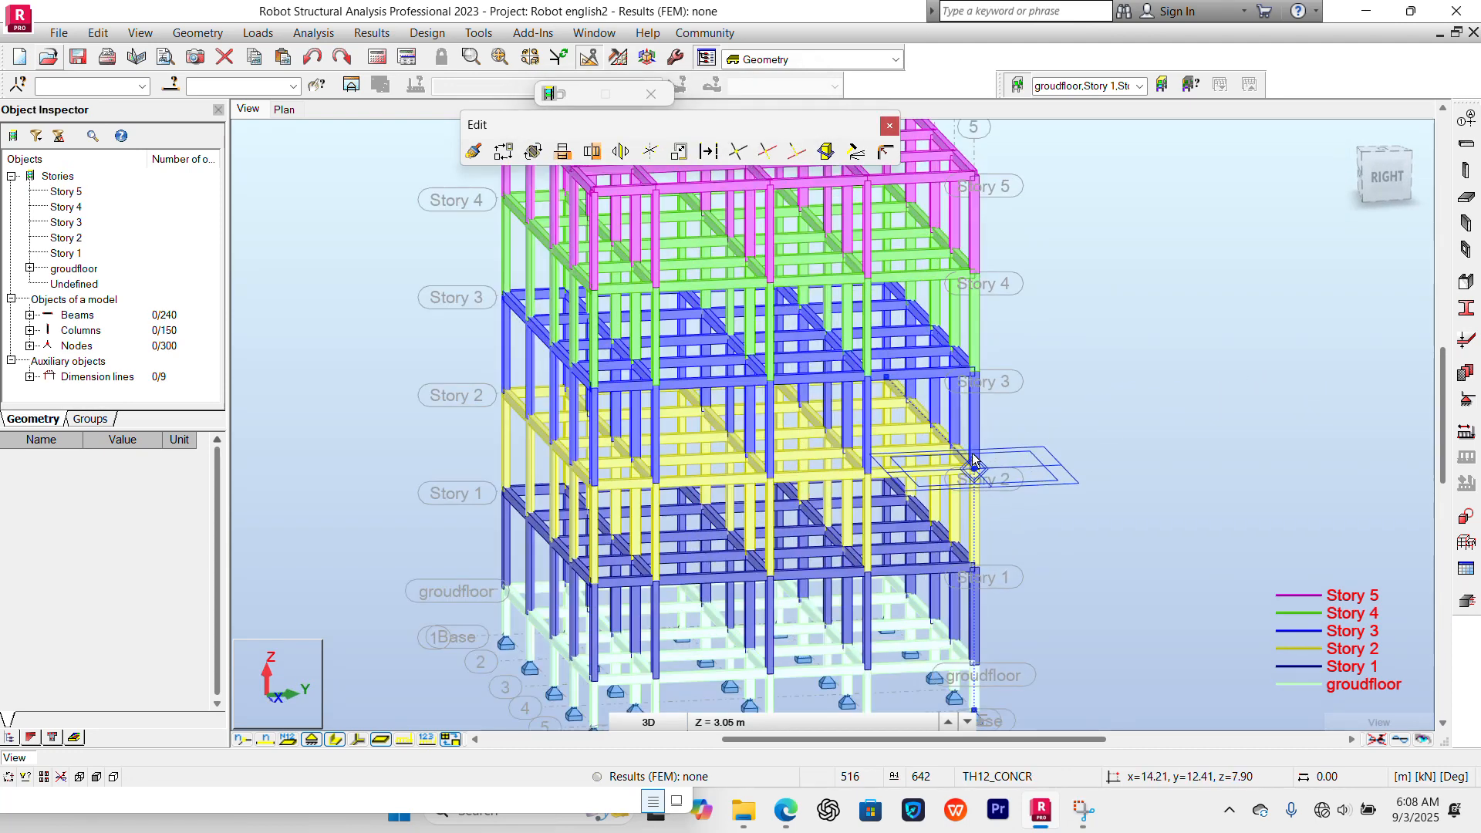
scroll(1034, 448, "down", 5)
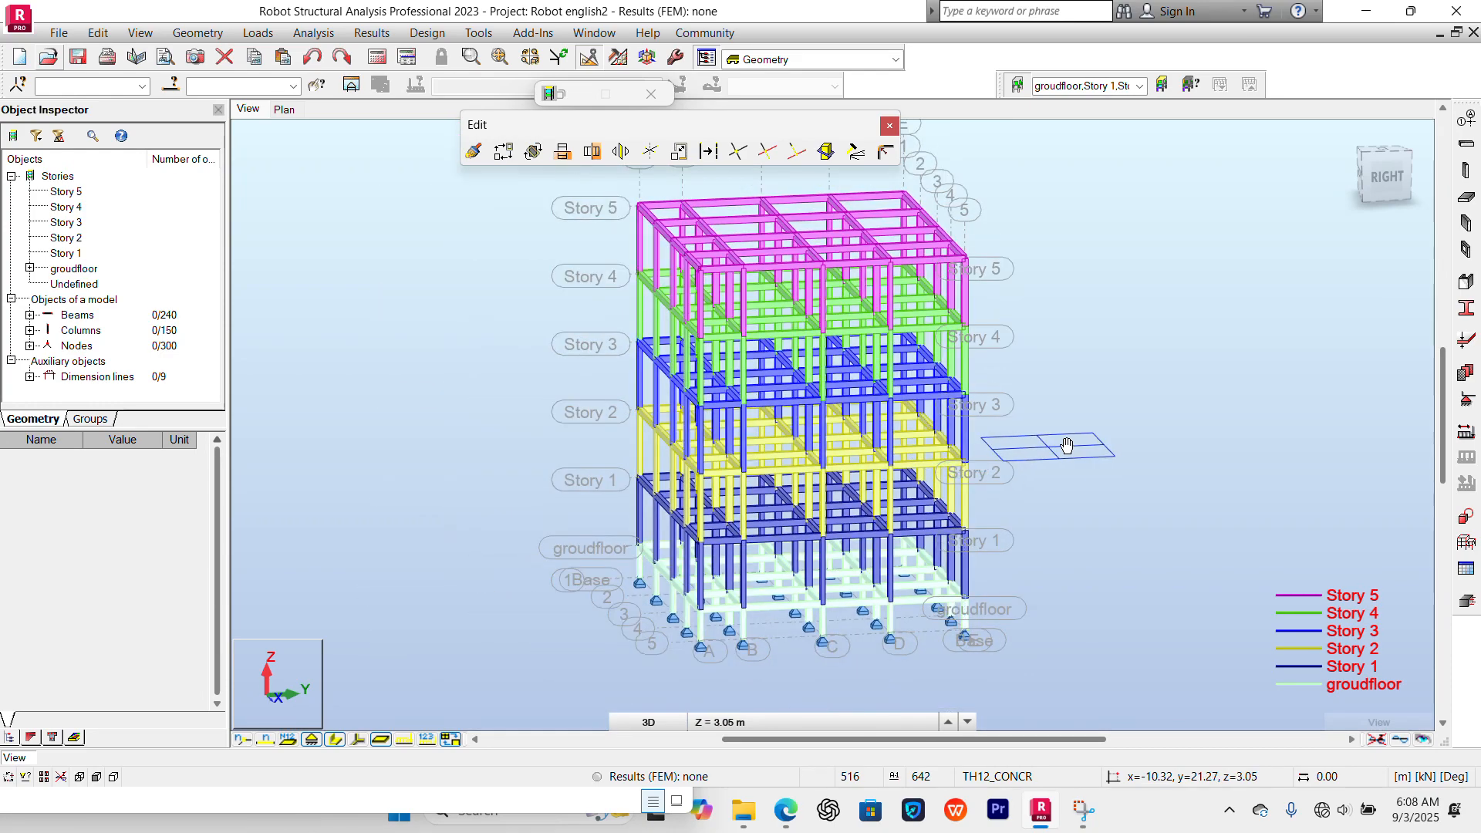
scroll(1097, 449, "down", 2)
middle_click_drag(1097, 449, 900, 455, "shift")
scroll(1116, 403, "up", 2)
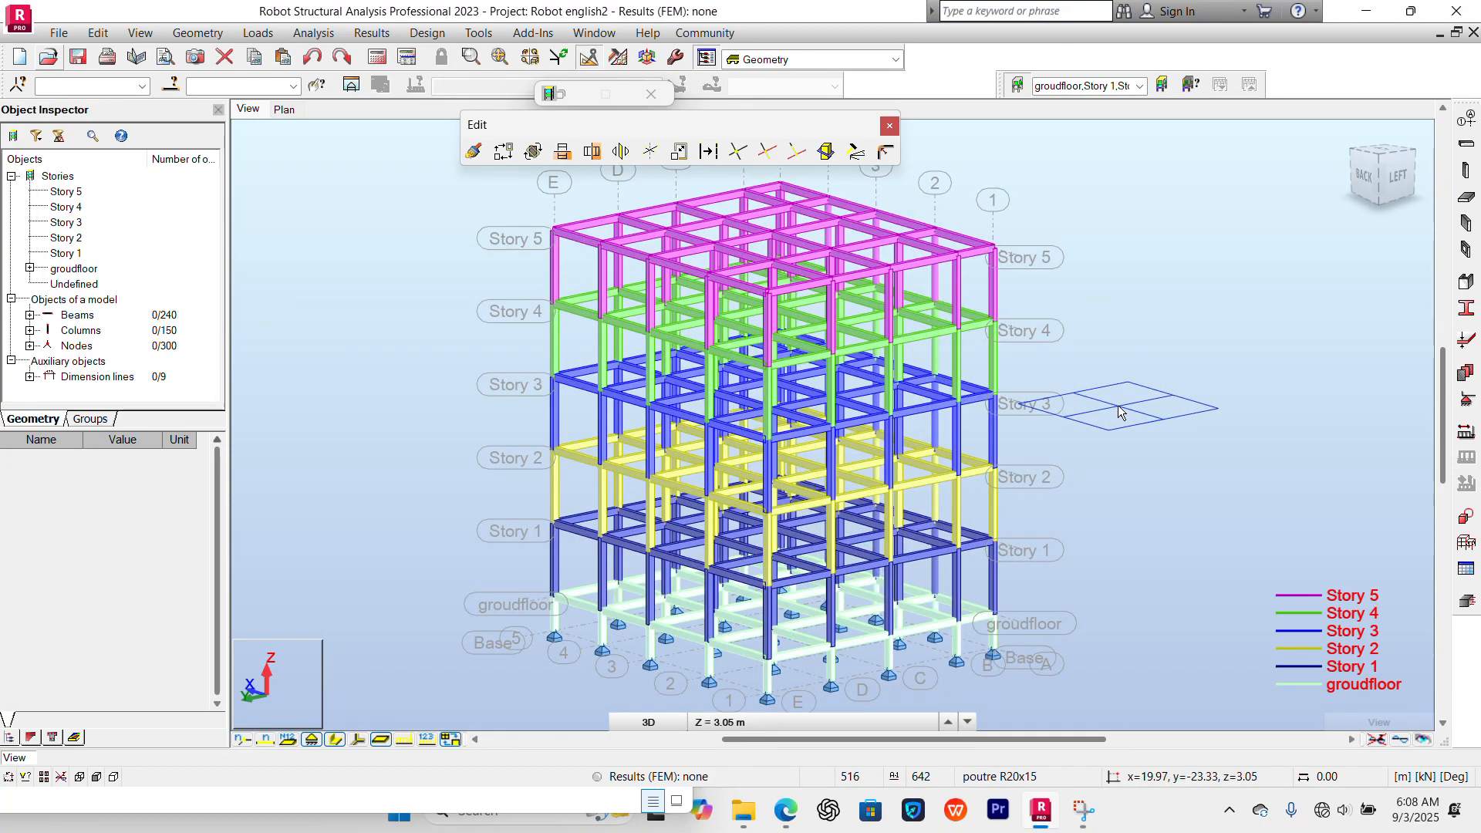
scroll(1119, 412, "down", 2)
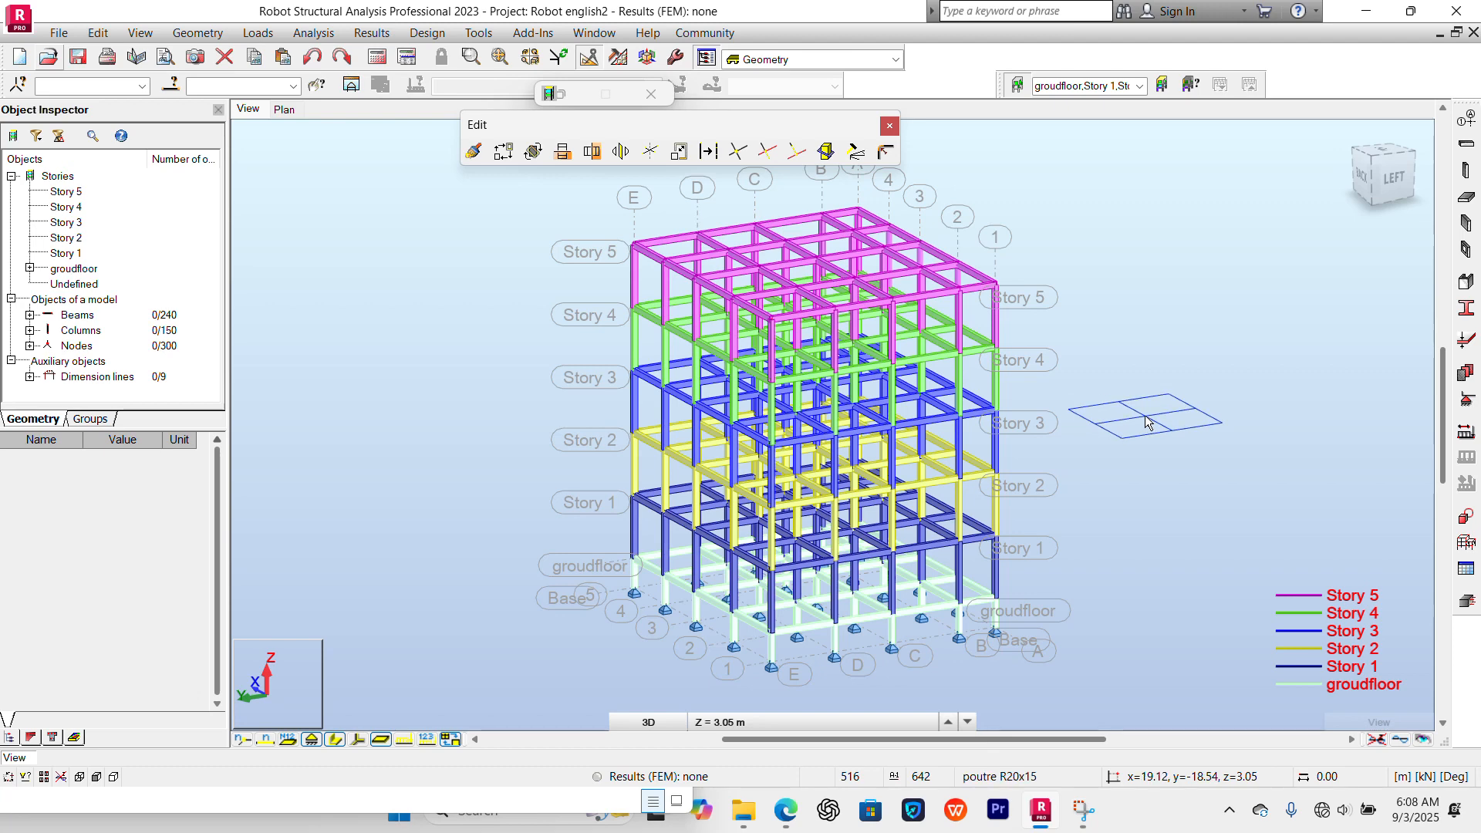
scroll(1147, 422, "up", 1)
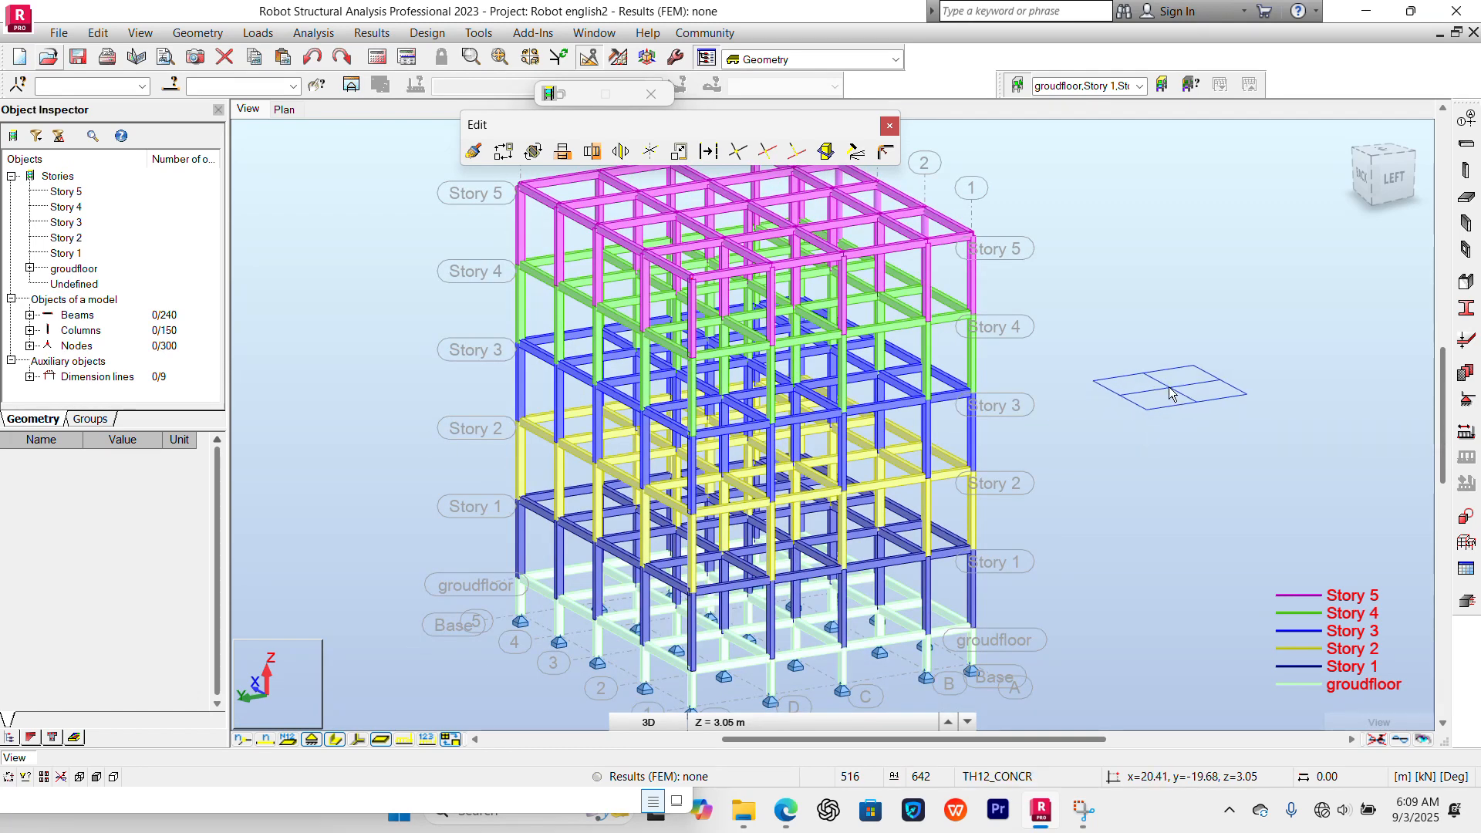
scroll(1169, 393, "down", 1)
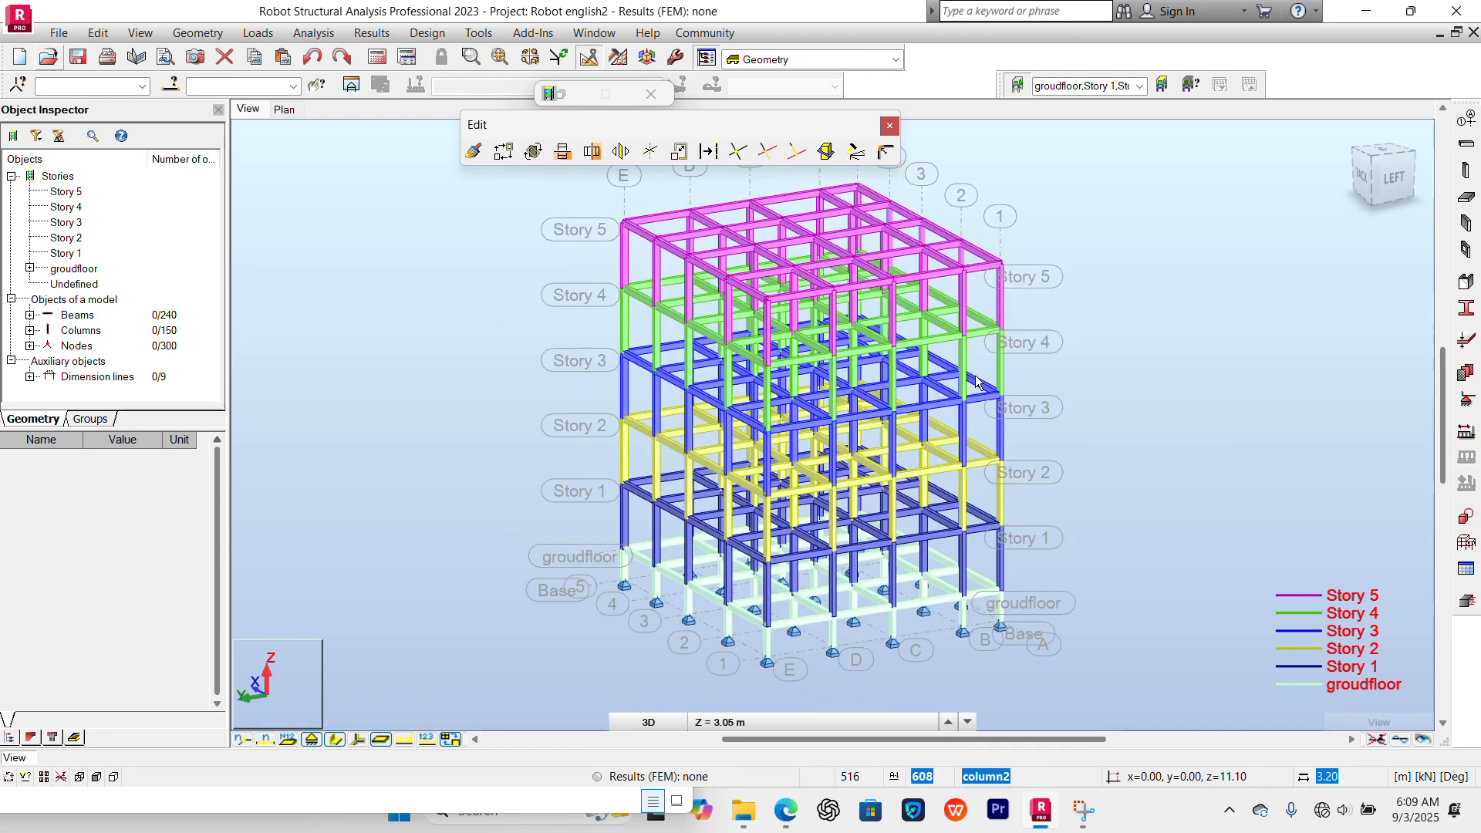